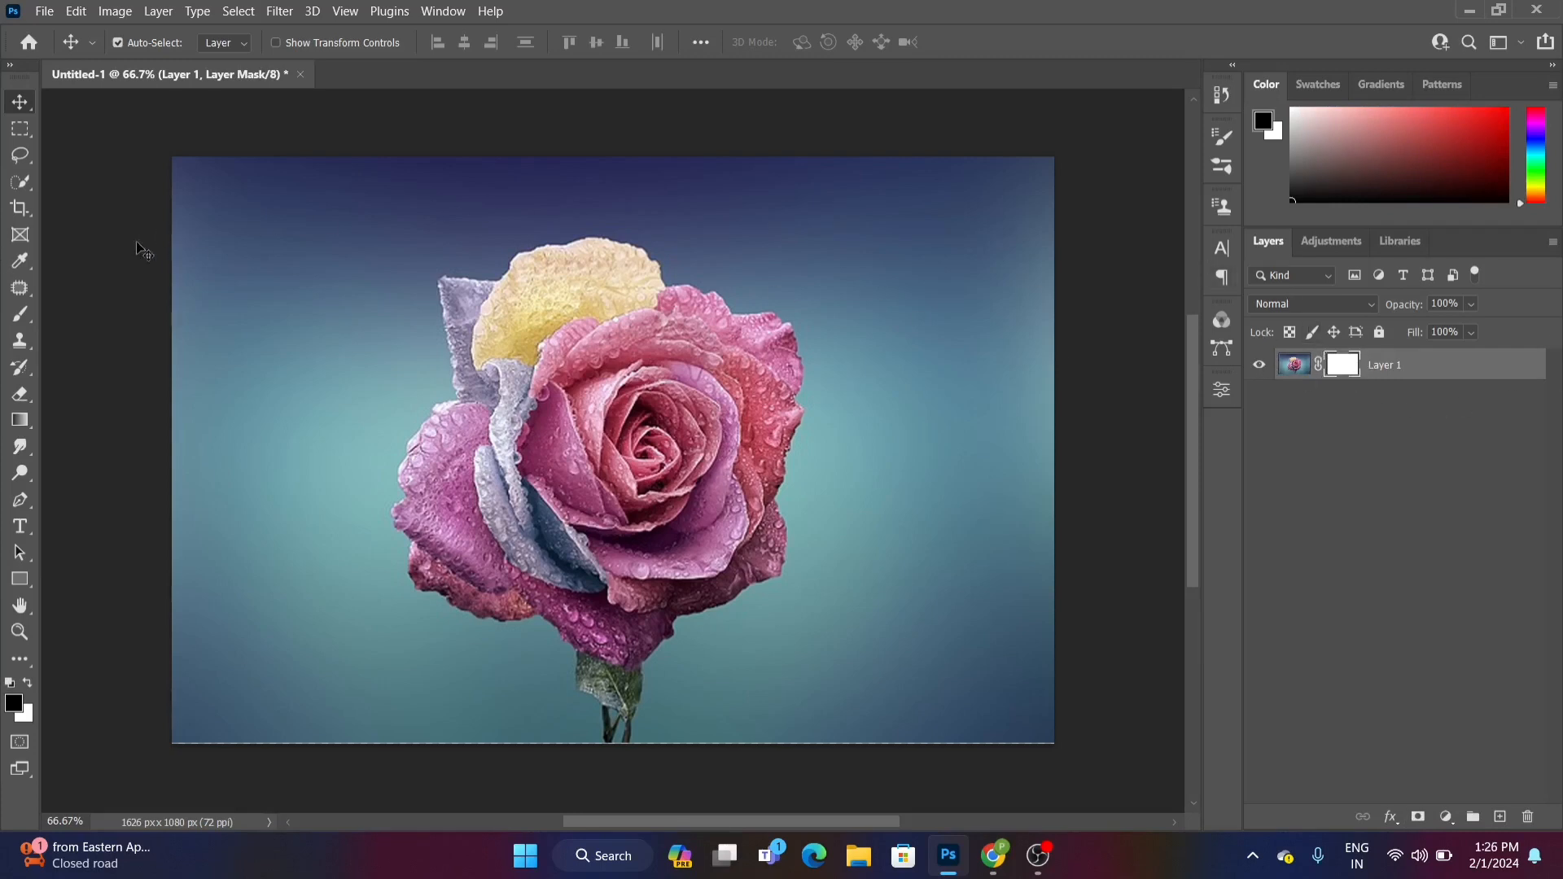
Activate the Eraser Tool and set the foreground colour to black
left_click(25, 397)
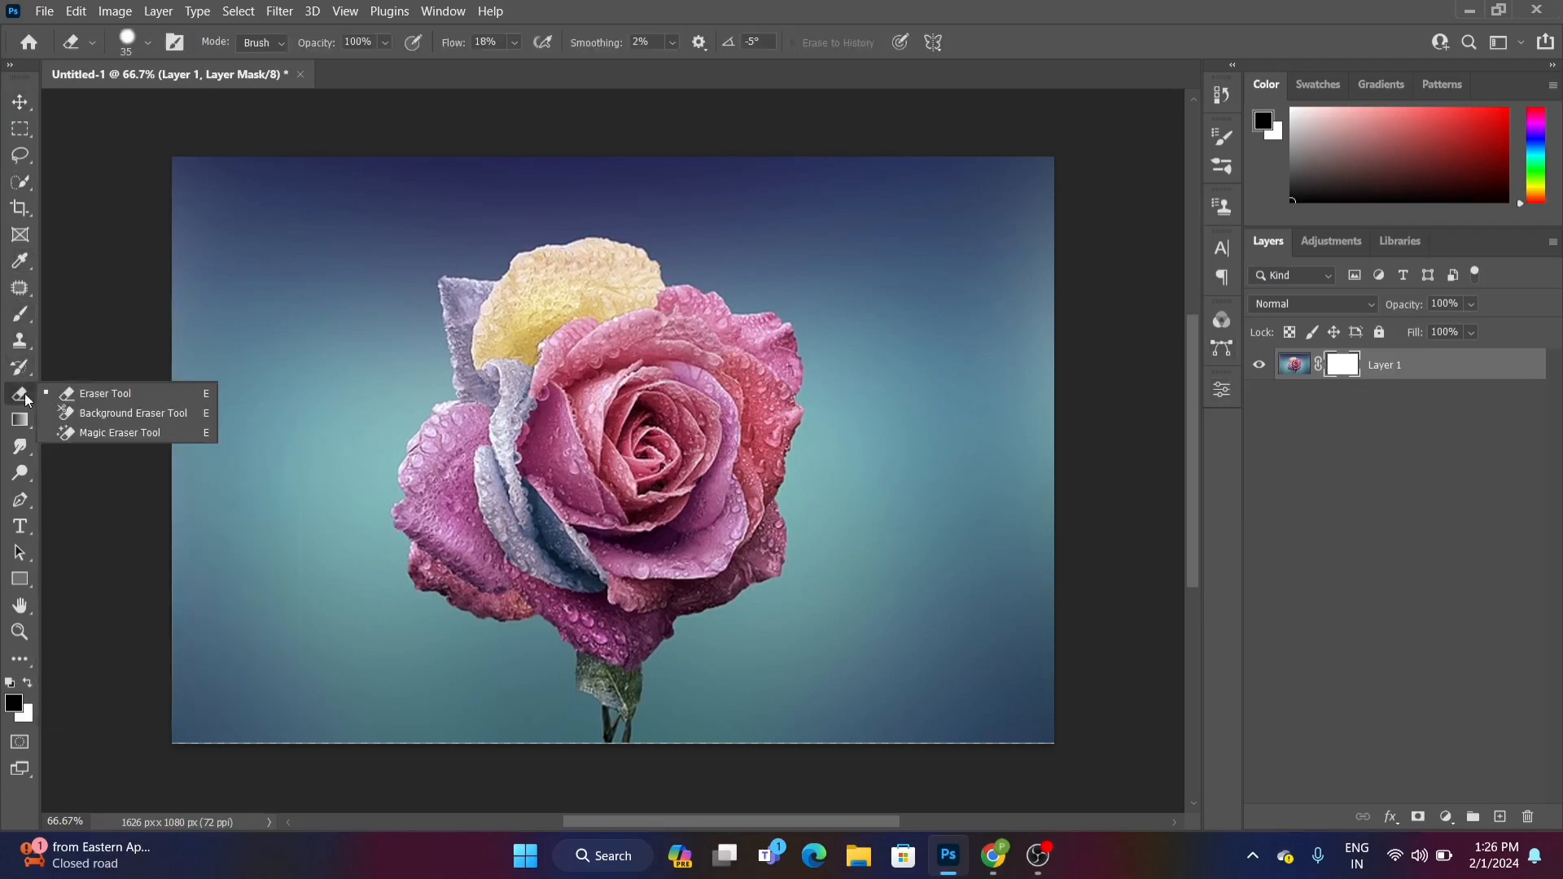
left_click(95, 394)
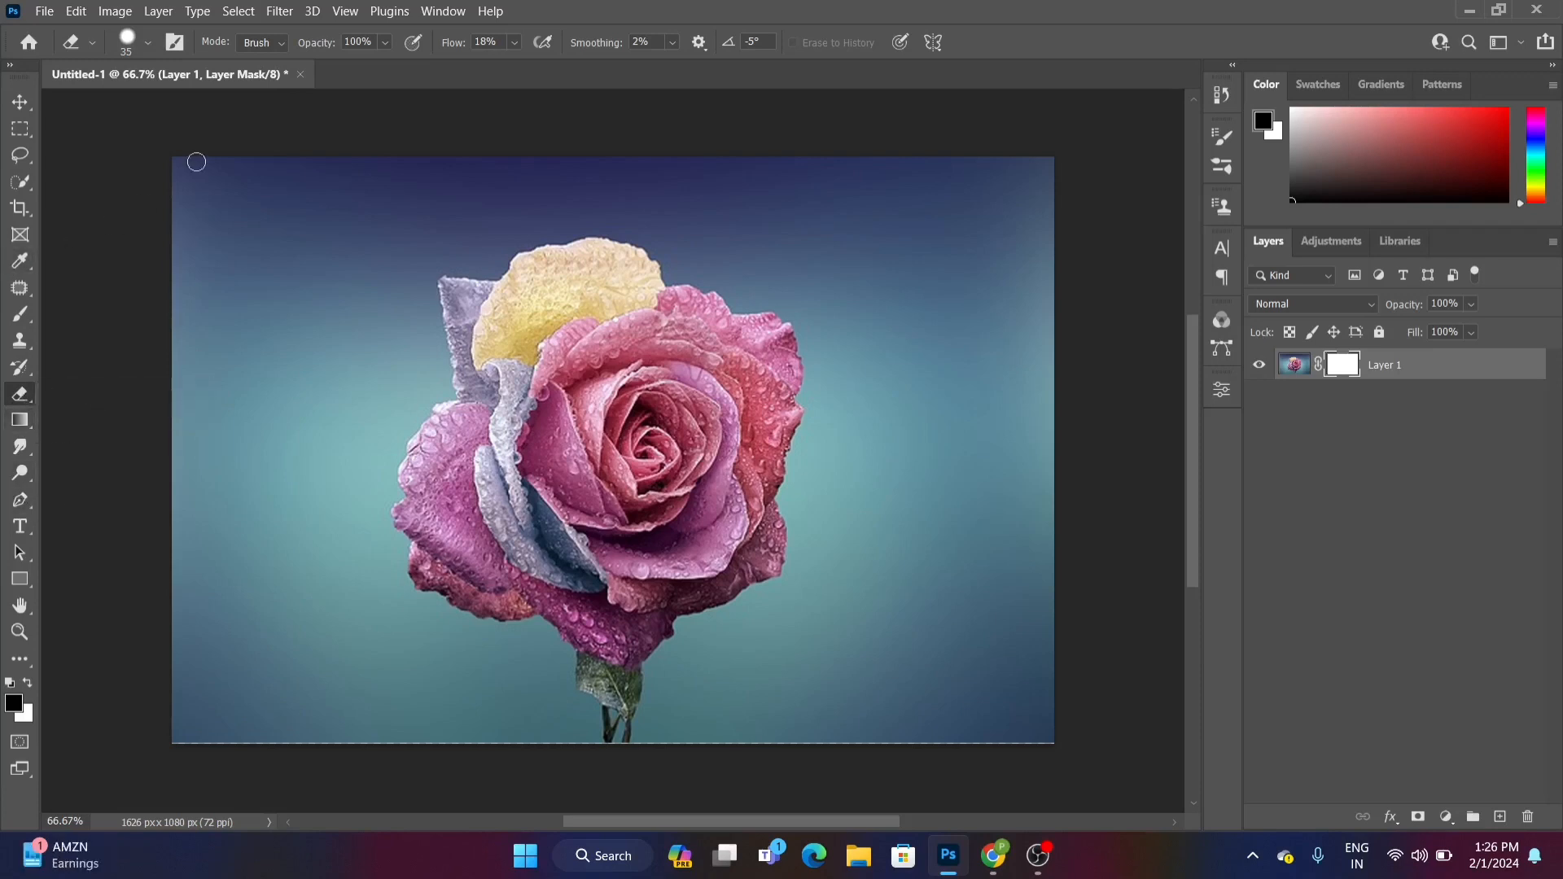
left_click(14, 703)
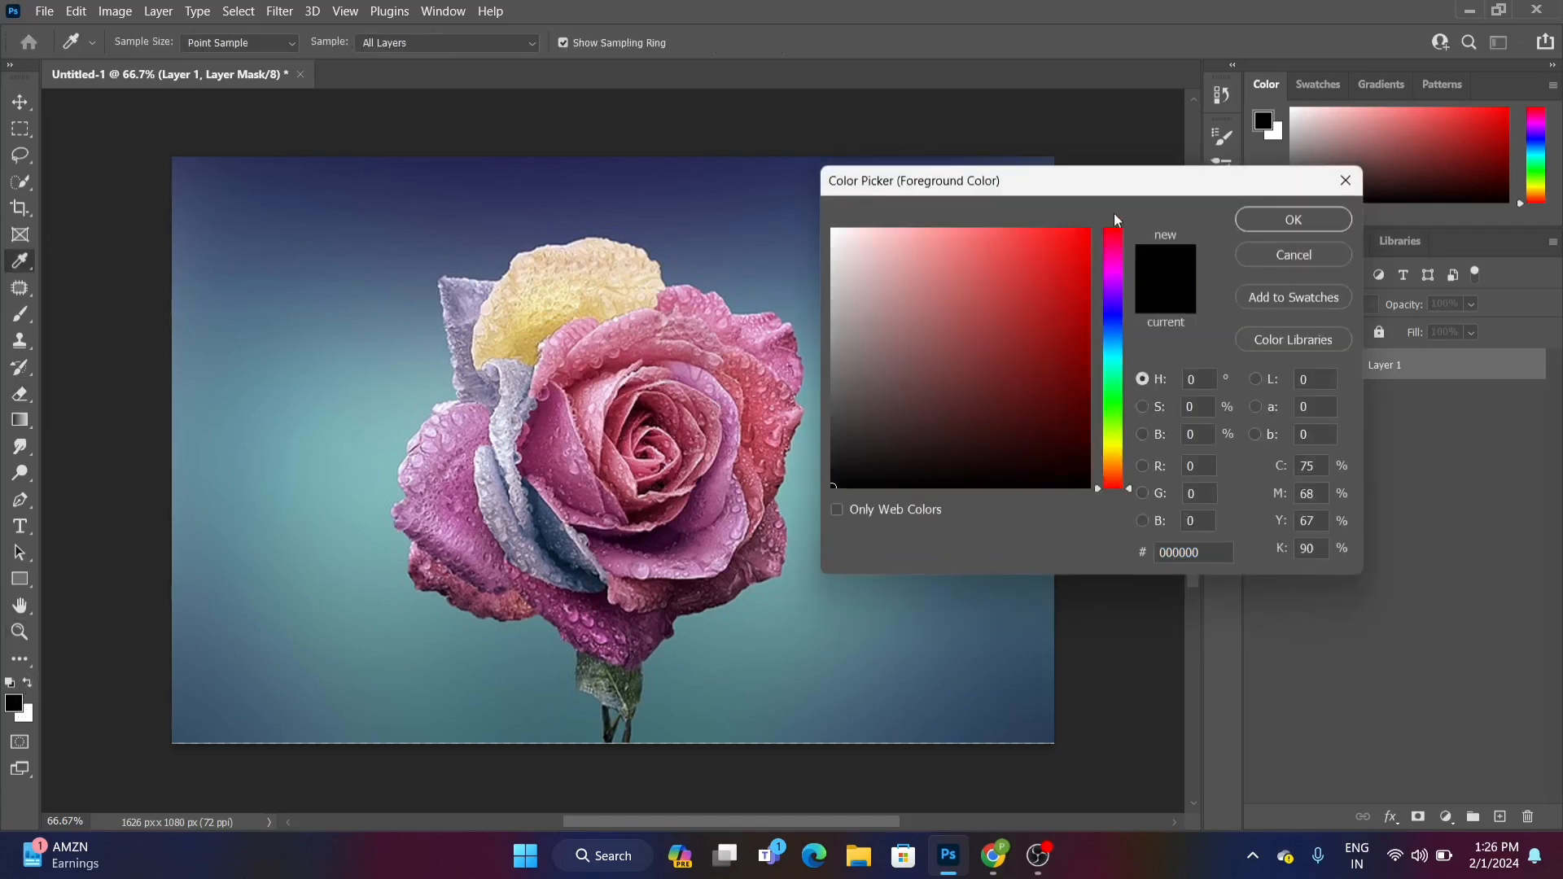
left_click(1072, 276)
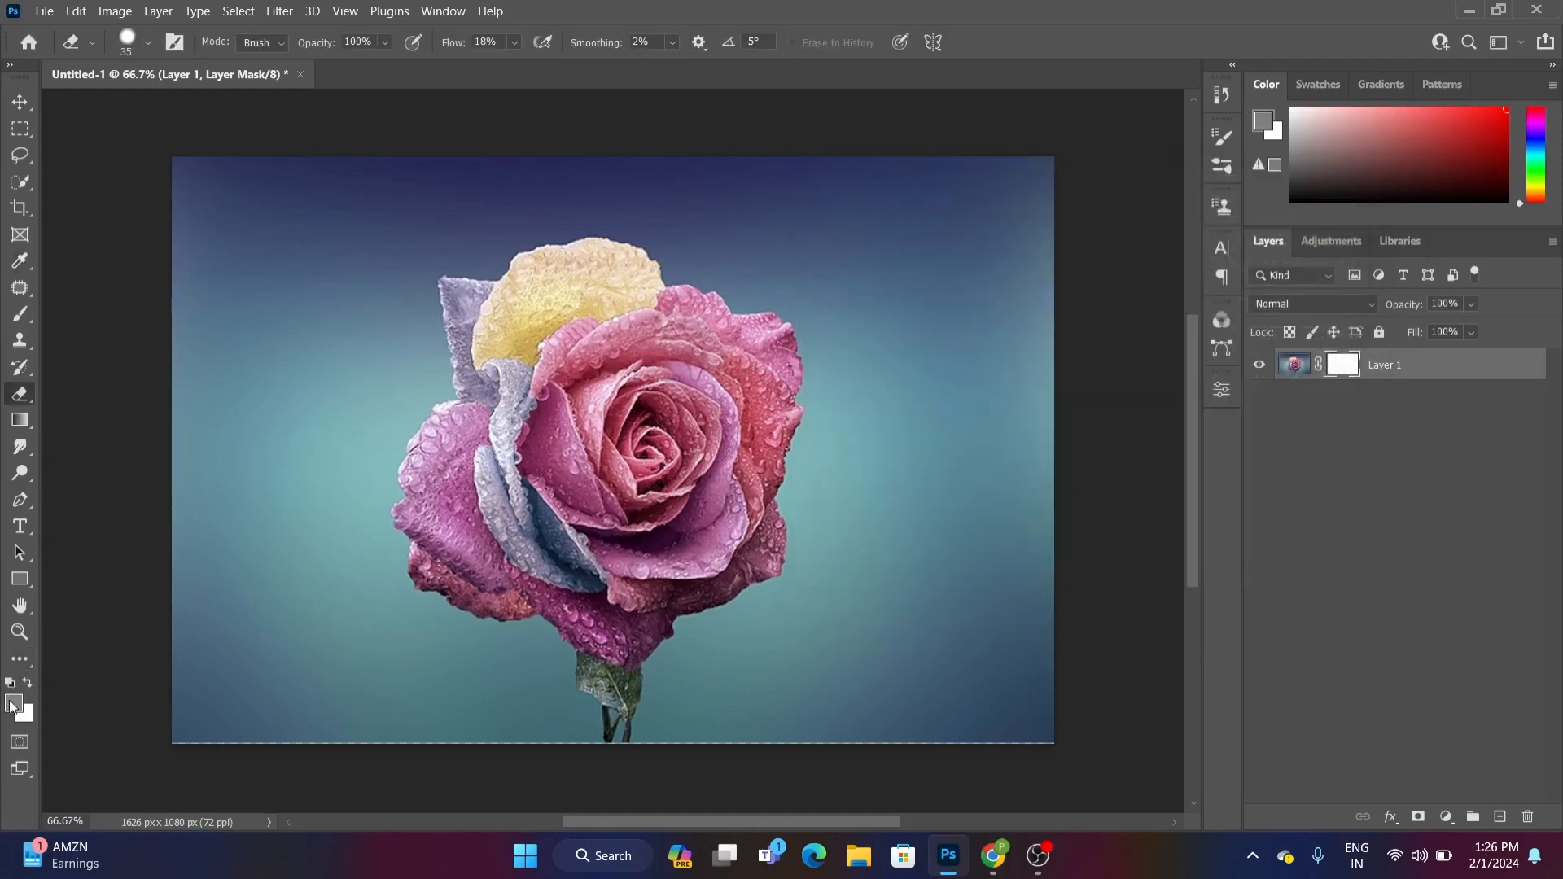
left_click(14, 705)
type("000000")
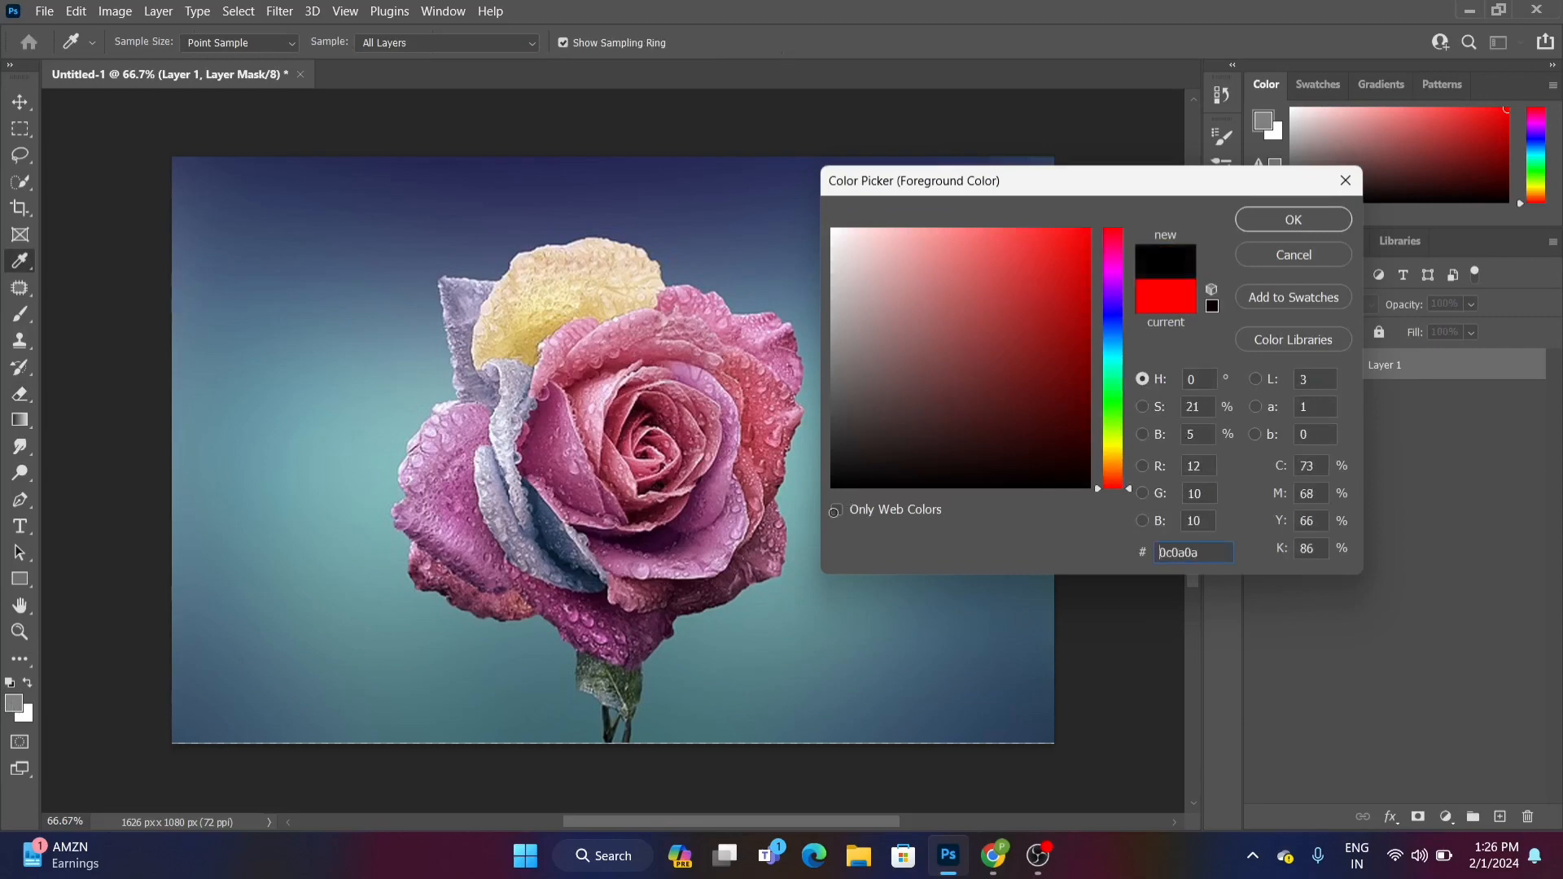
left_click(1293, 220)
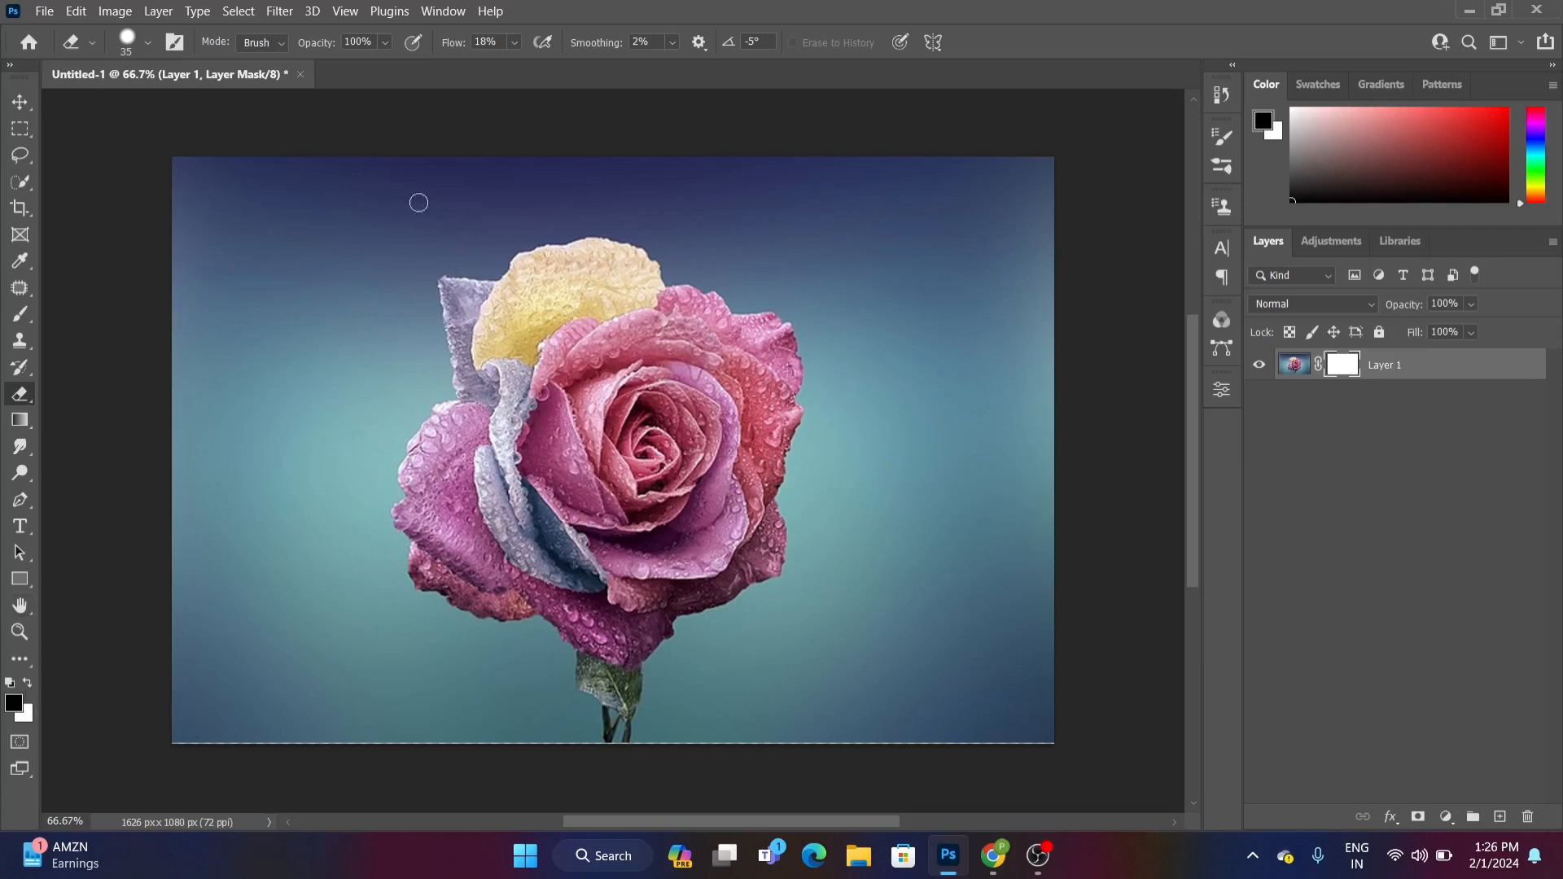
Enlarge the eraser to 100 px, make white the foreground colour and erase the upper-left background on Layer 1's mask
key("bracketright")
key("bracketright")
key("bracketright")
key("bracketright")
key("bracketright")
key("x")
mouse_move(235, 165)
left_mouse_down()
mouse_move(192, 177)
mouse_move(157, 219)
mouse_move(207, 155)
mouse_move(159, 218)
mouse_move(332, 133)
mouse_move(140, 291)
mouse_move(435, 133)
mouse_move(148, 341)
mouse_move(314, 226)
mouse_move(416, 128)
mouse_move(155, 295)
mouse_move(300, 144)
mouse_move(95, 240)
mouse_move(367, 154)
mouse_move(187, 281)
mouse_move(436, 152)
mouse_move(165, 317)
mouse_move(507, 148)
mouse_move(138, 345)
mouse_move(236, 260)
mouse_move(586, 105)
left_mouse_up()
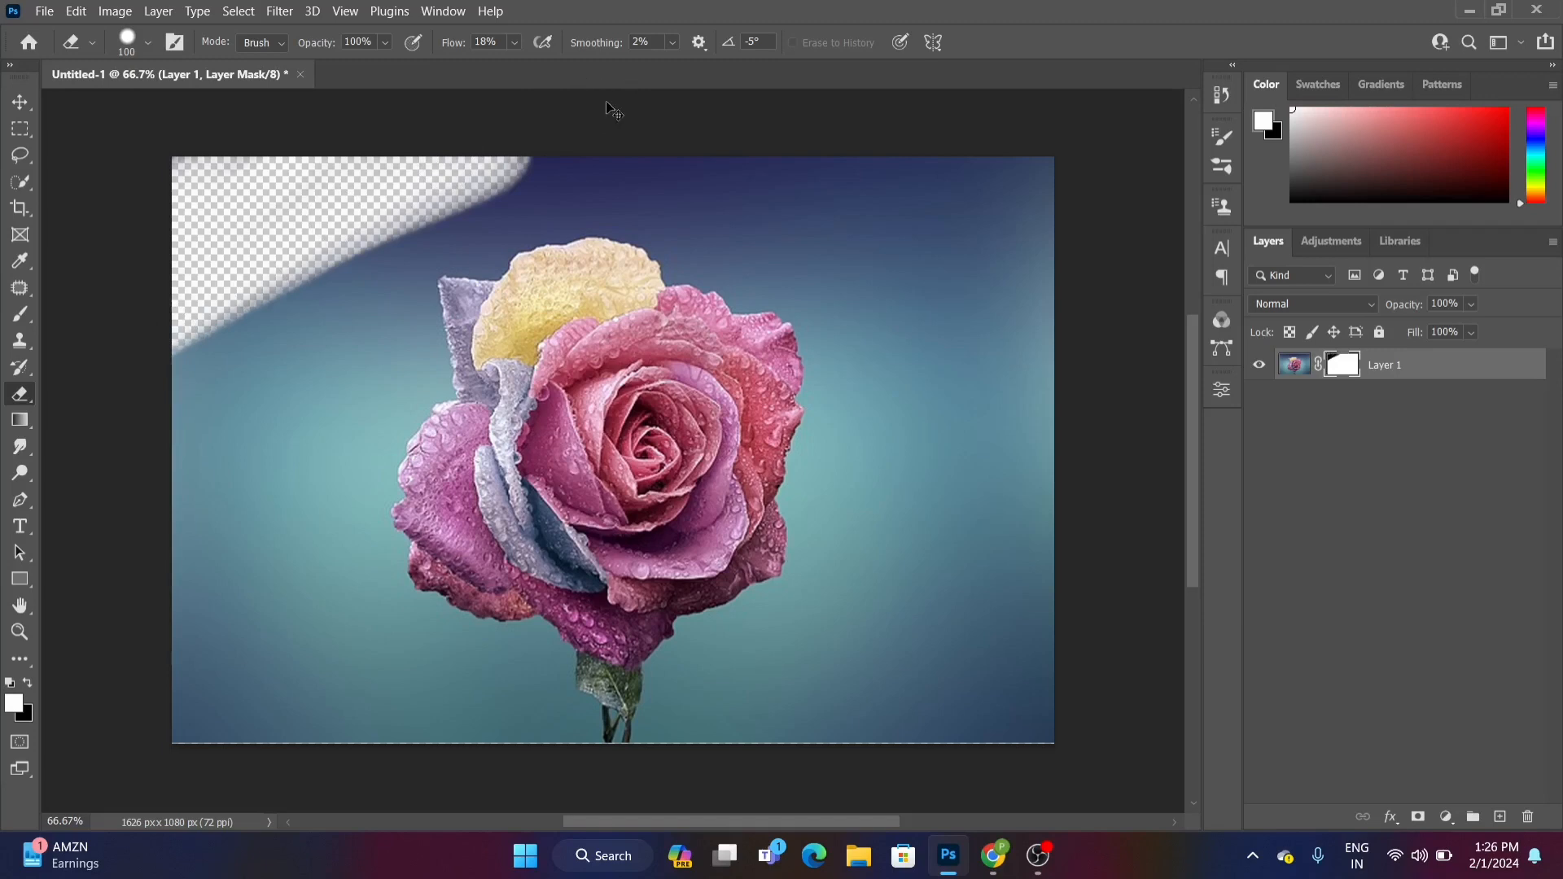
Undo the last erasing stroke and restore part of the erased corner with black as the foreground colour
key("ctrl+z")
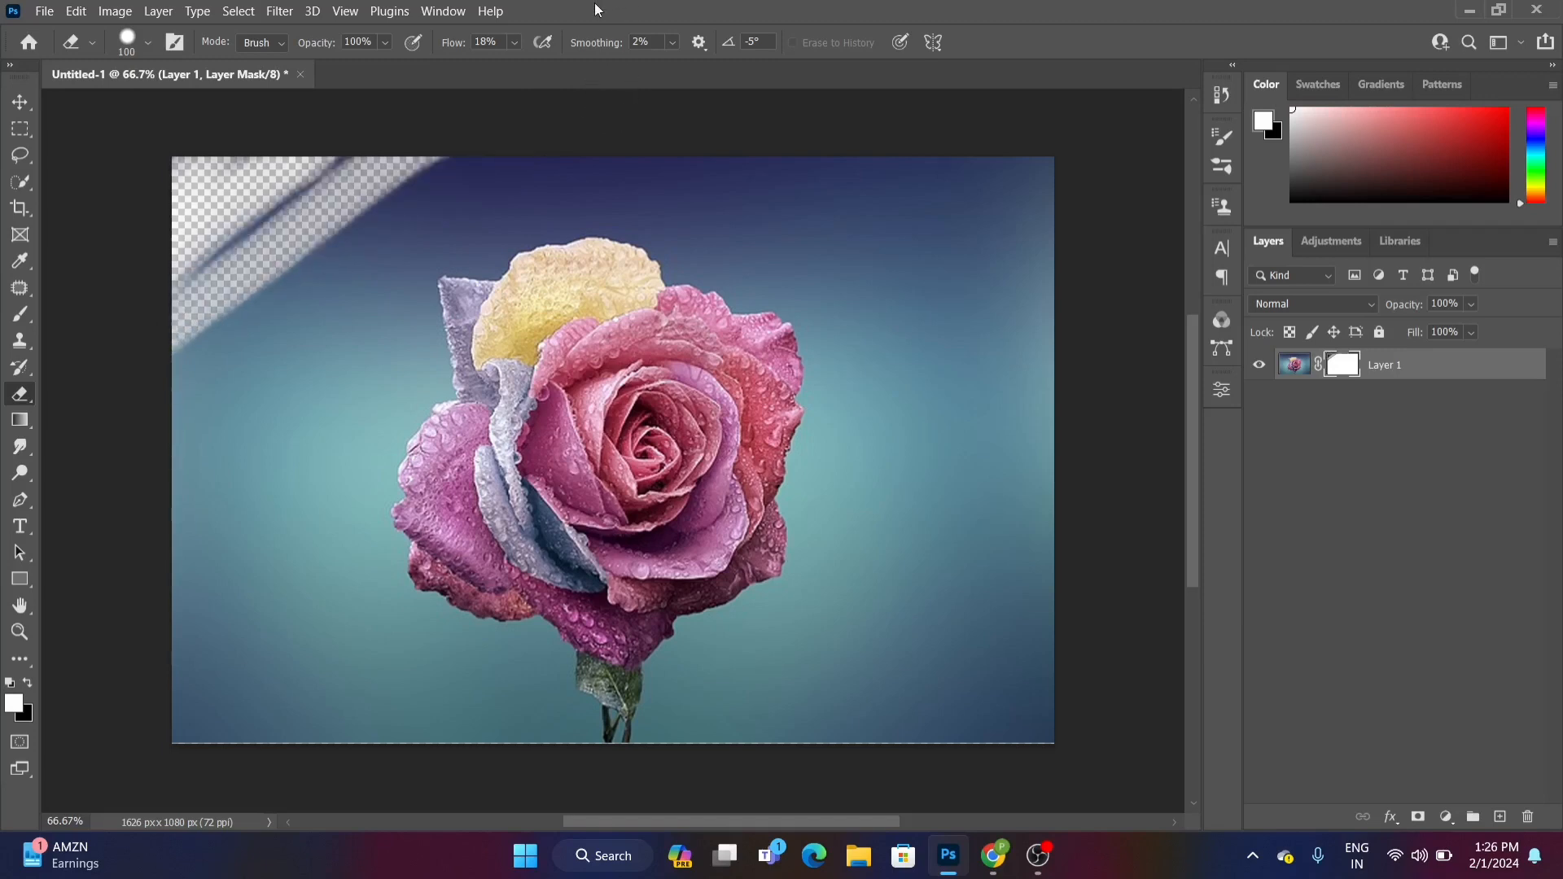
key("x")
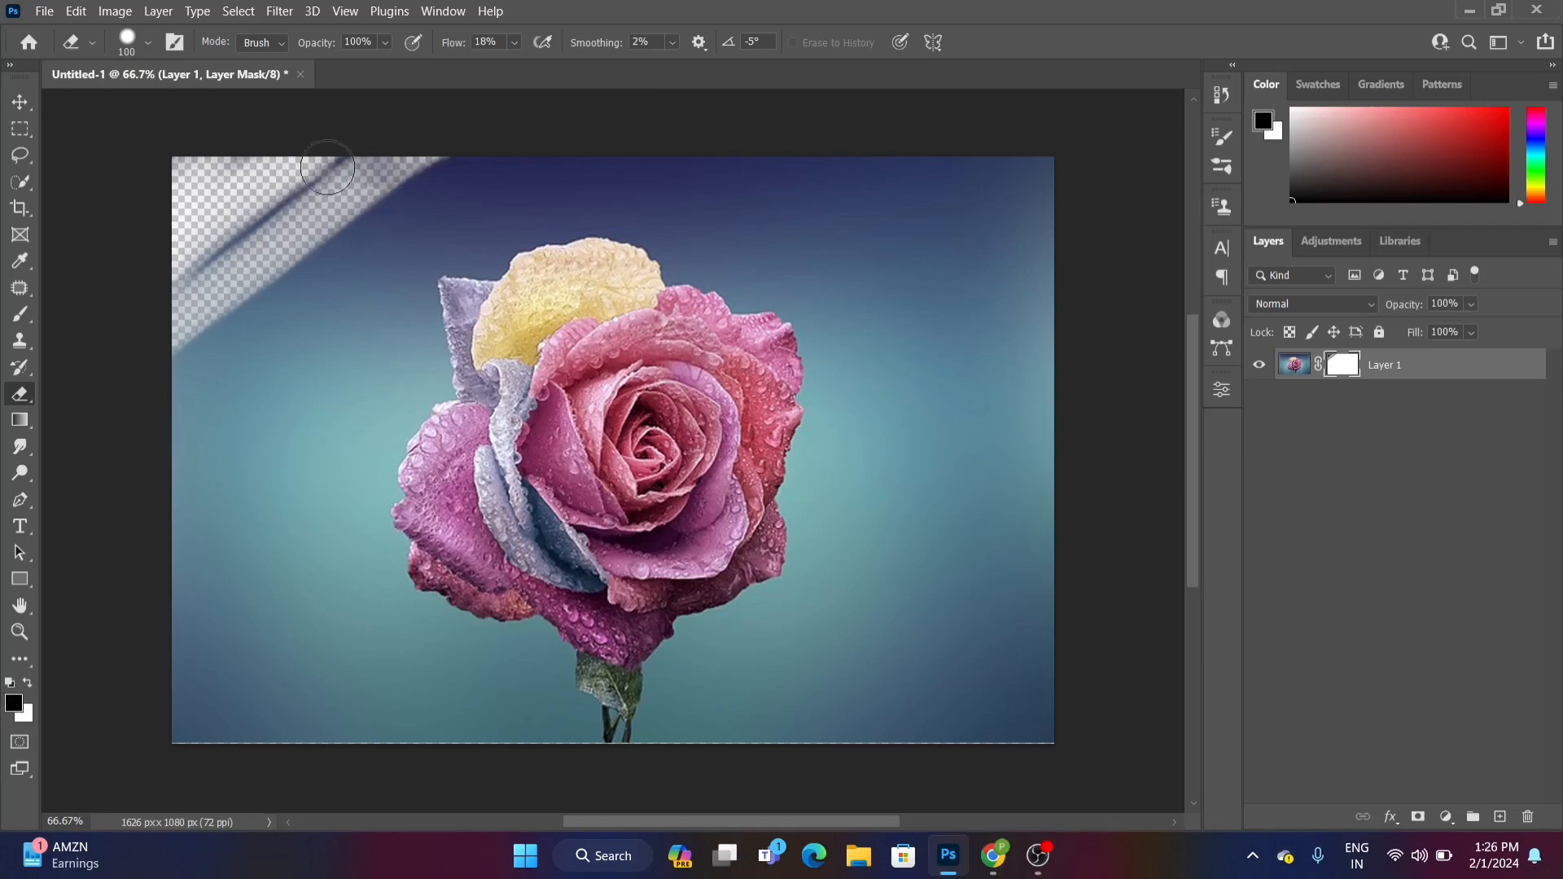
mouse_move(327, 167)
left_mouse_down()
mouse_move(418, 155)
mouse_move(313, 175)
mouse_move(329, 197)
mouse_move(438, 200)
mouse_move(408, 165)
mouse_move(340, 187)
mouse_move(367, 157)
left_mouse_up()
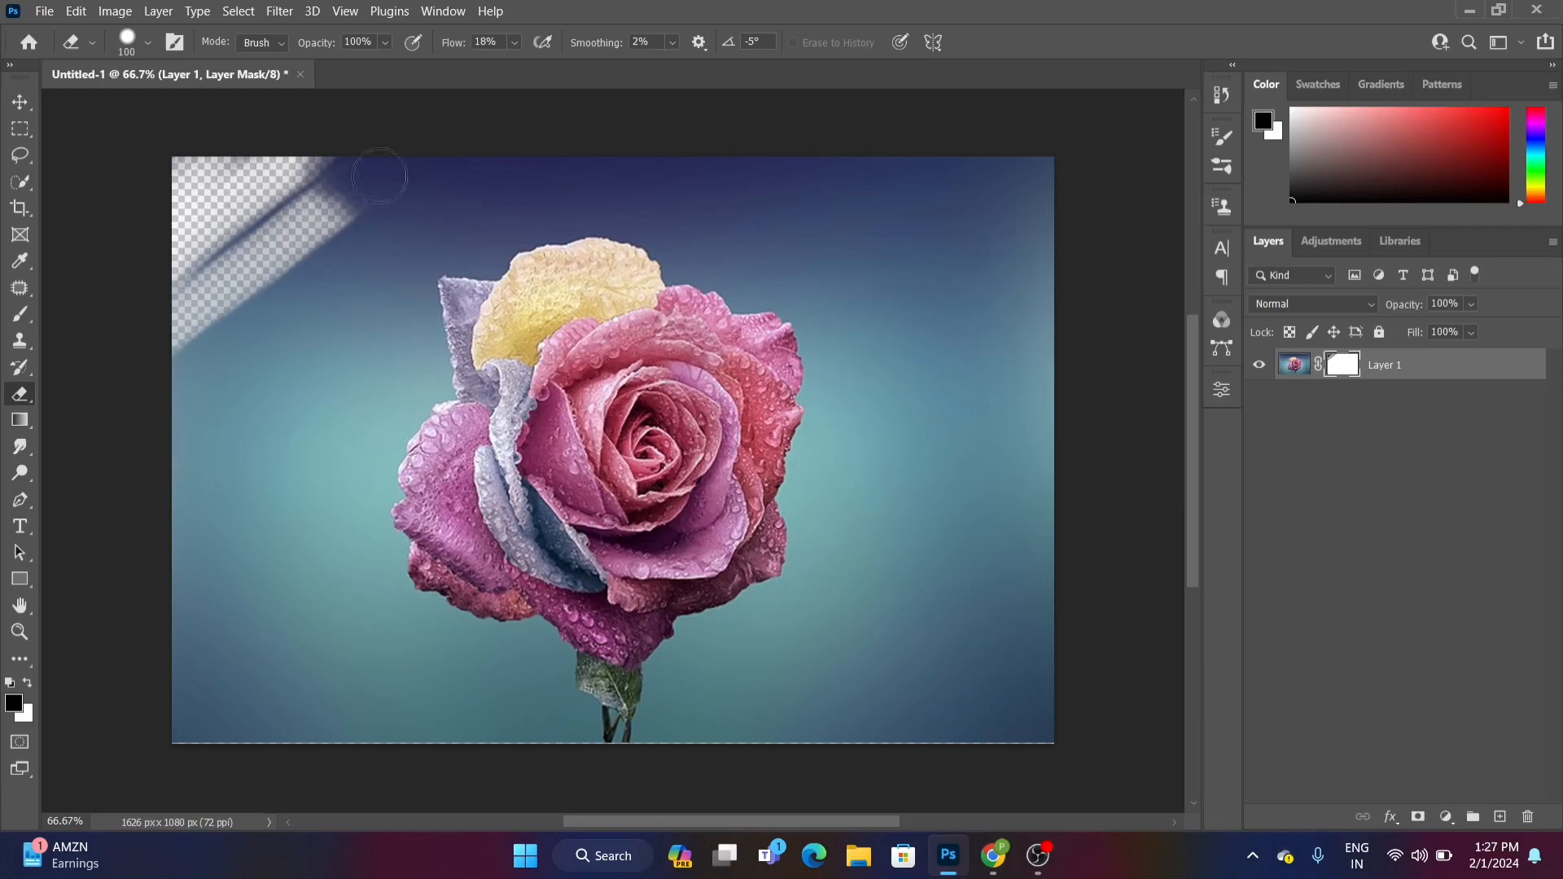
Undo all eraser strokes on Layer 1's mask and the creation of the mask itself
key("ctrl+z")
key("ctrl+z")
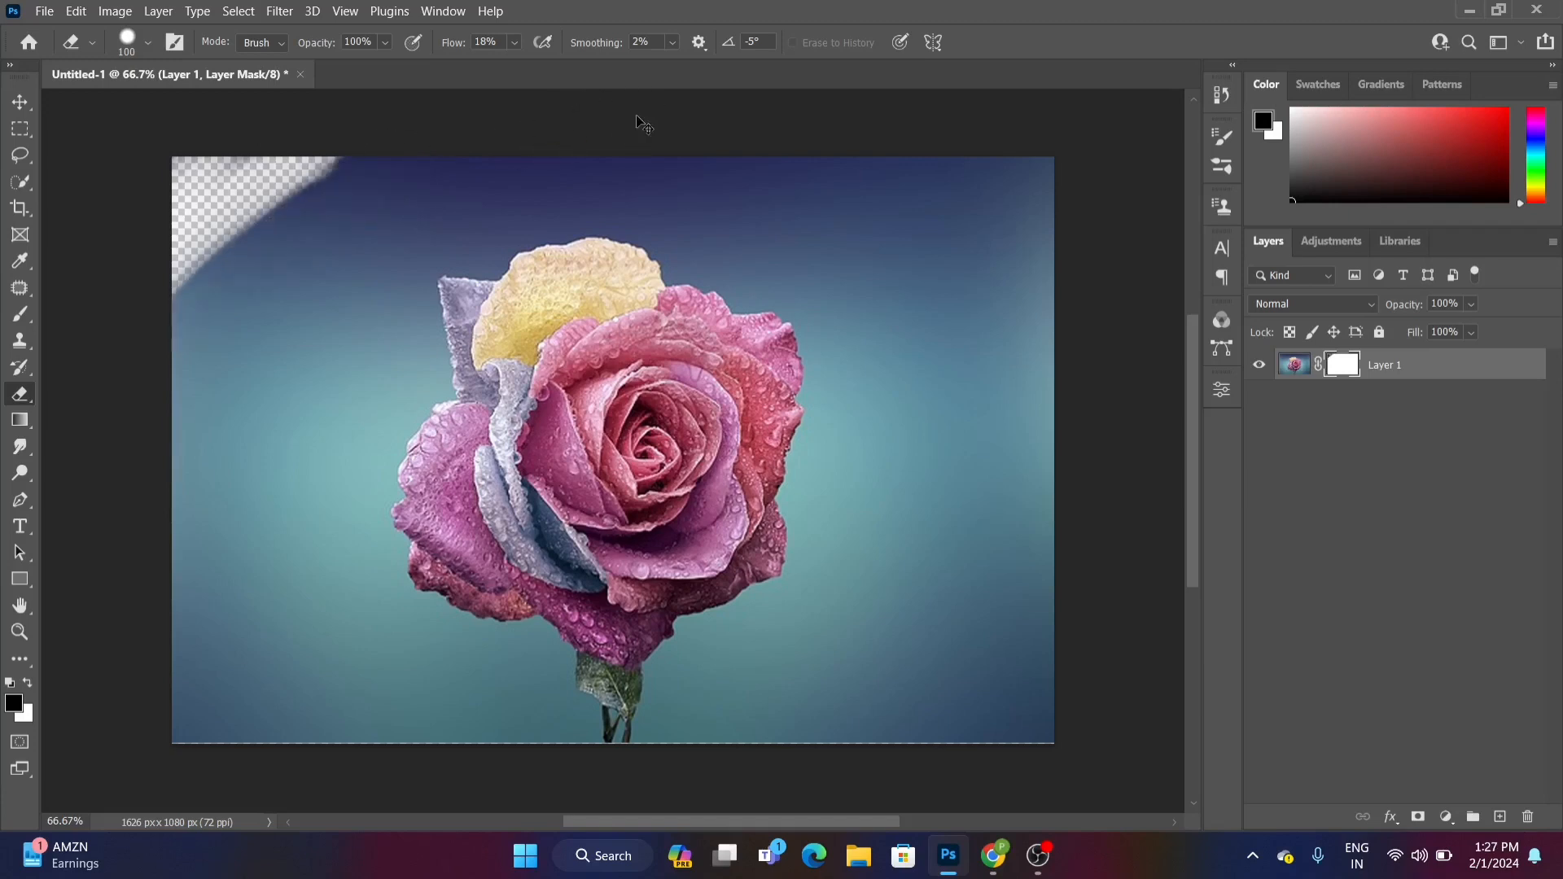
key("ctrl+z")
key("ctrl+z")
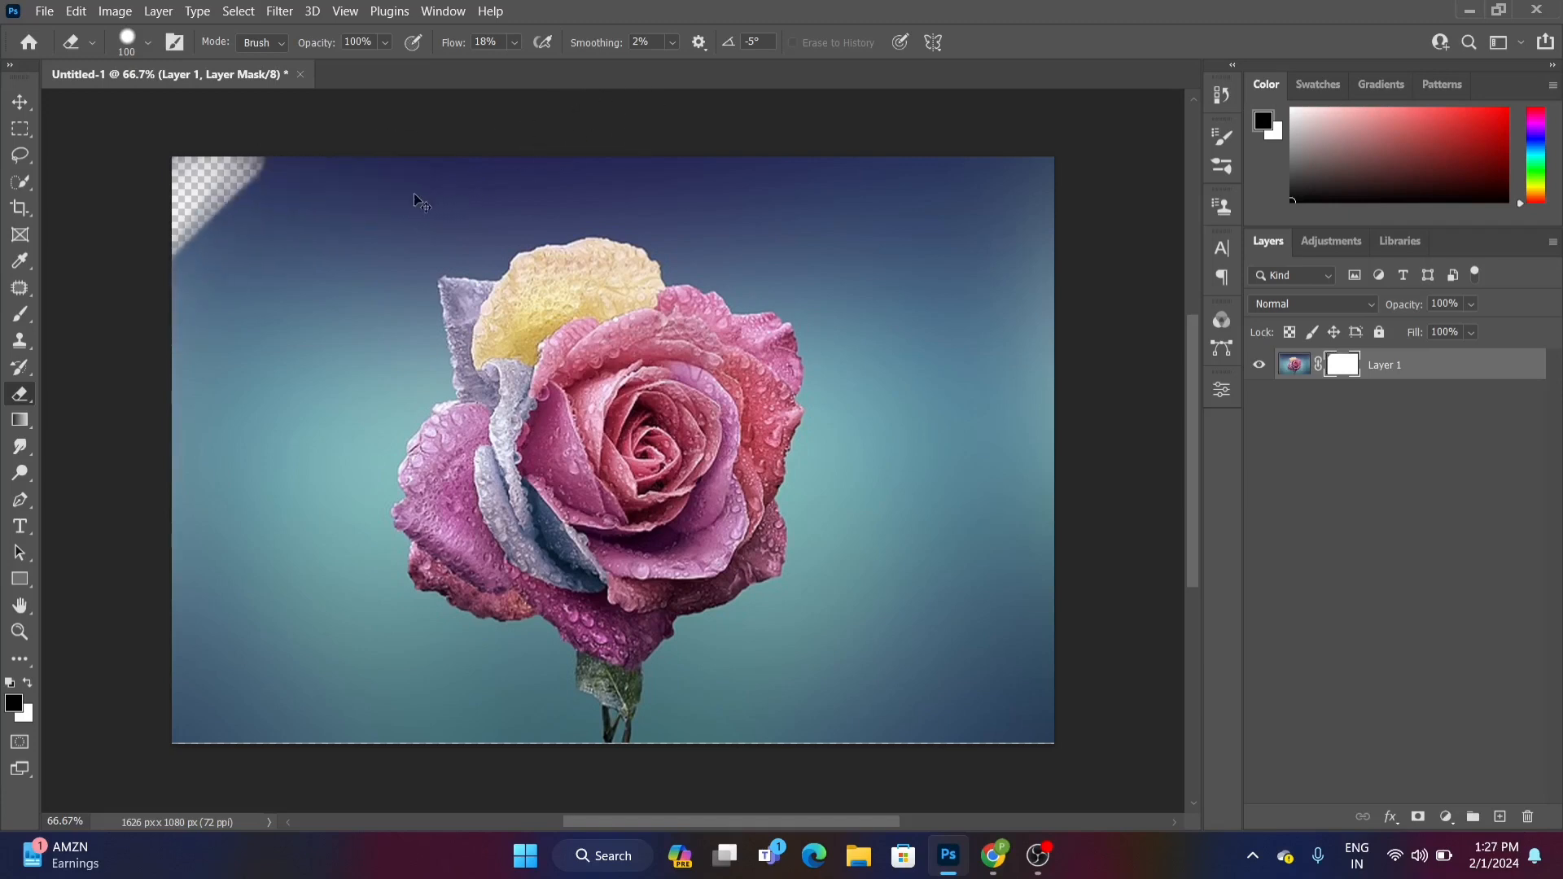
key("ctrl+z")
key("ctrl+z")
key("ctrl+z")
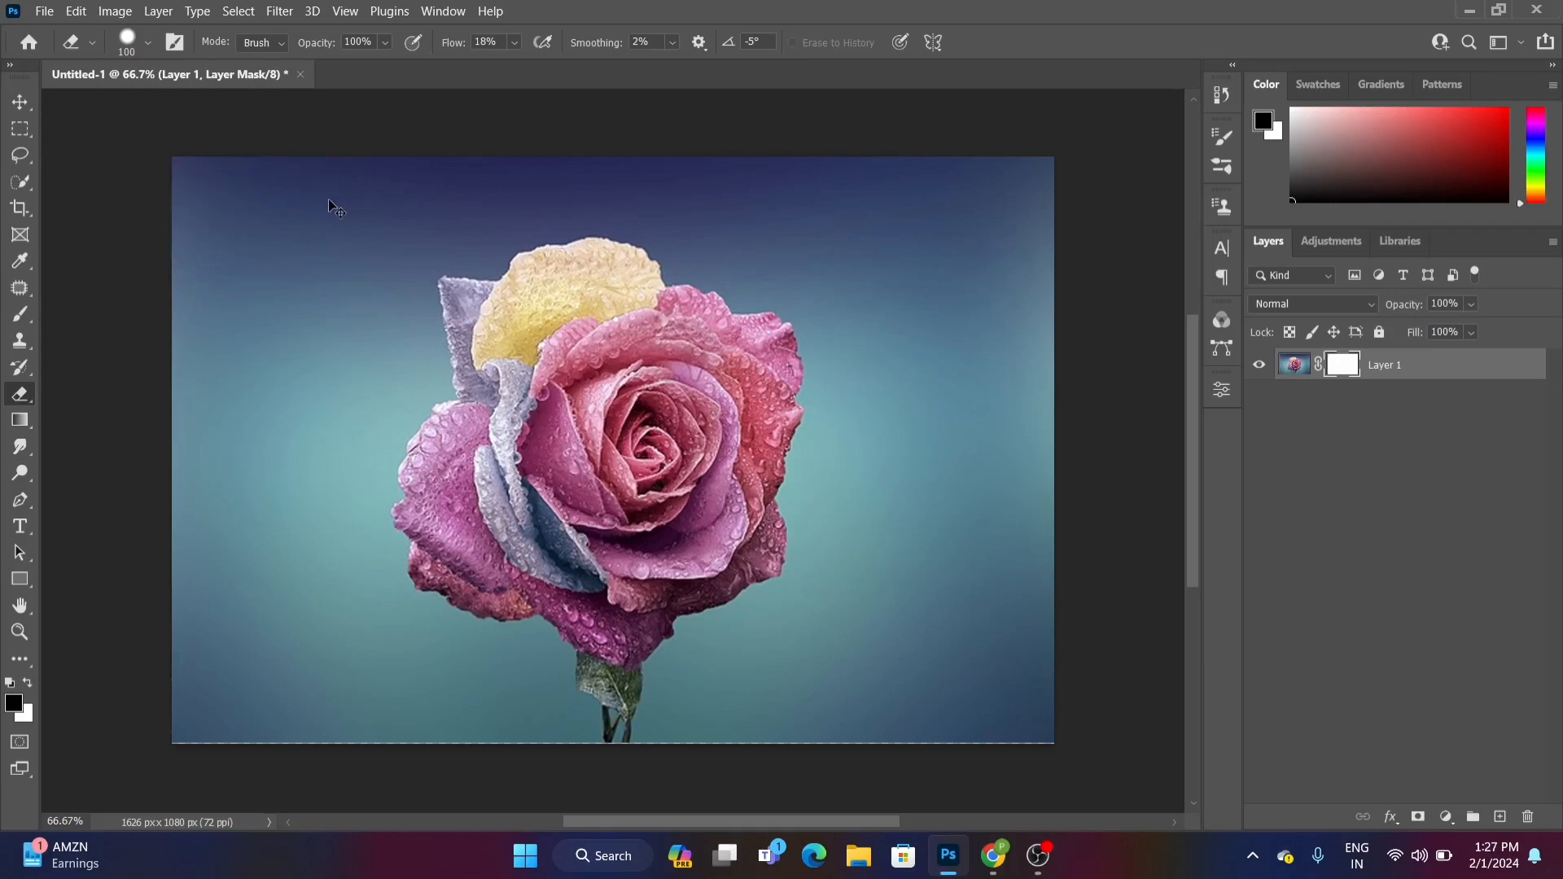
key("ctrl+z")
key("ctrl+z")
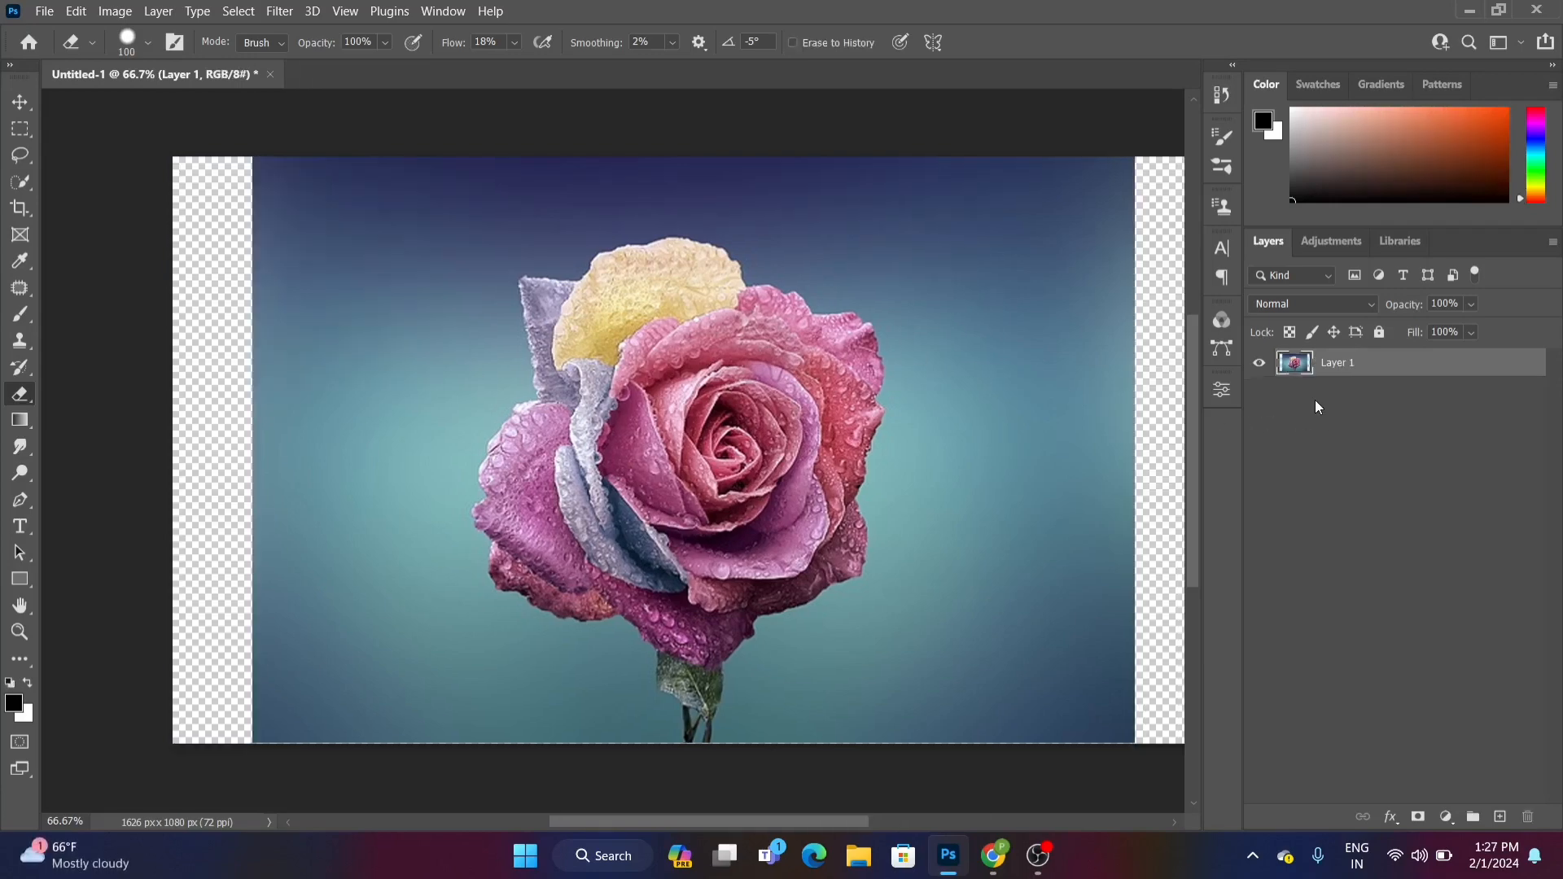
key("ctrl+z")
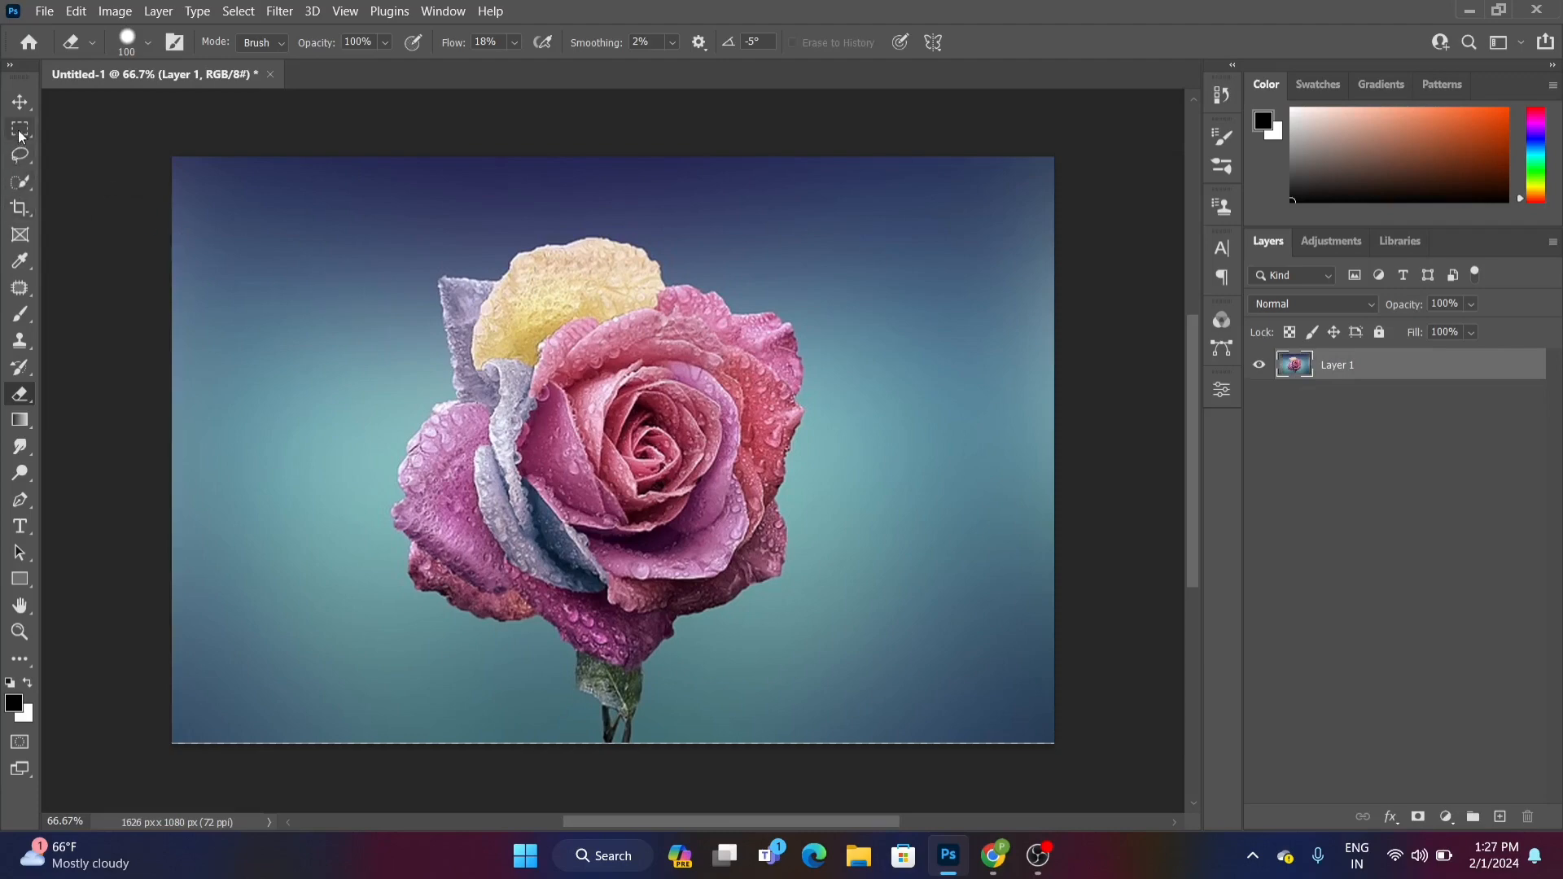
Try to trace the rose's outline with the Pen Tool from the upper edge of the purple petal, and undo the shape
left_click(20, 500)
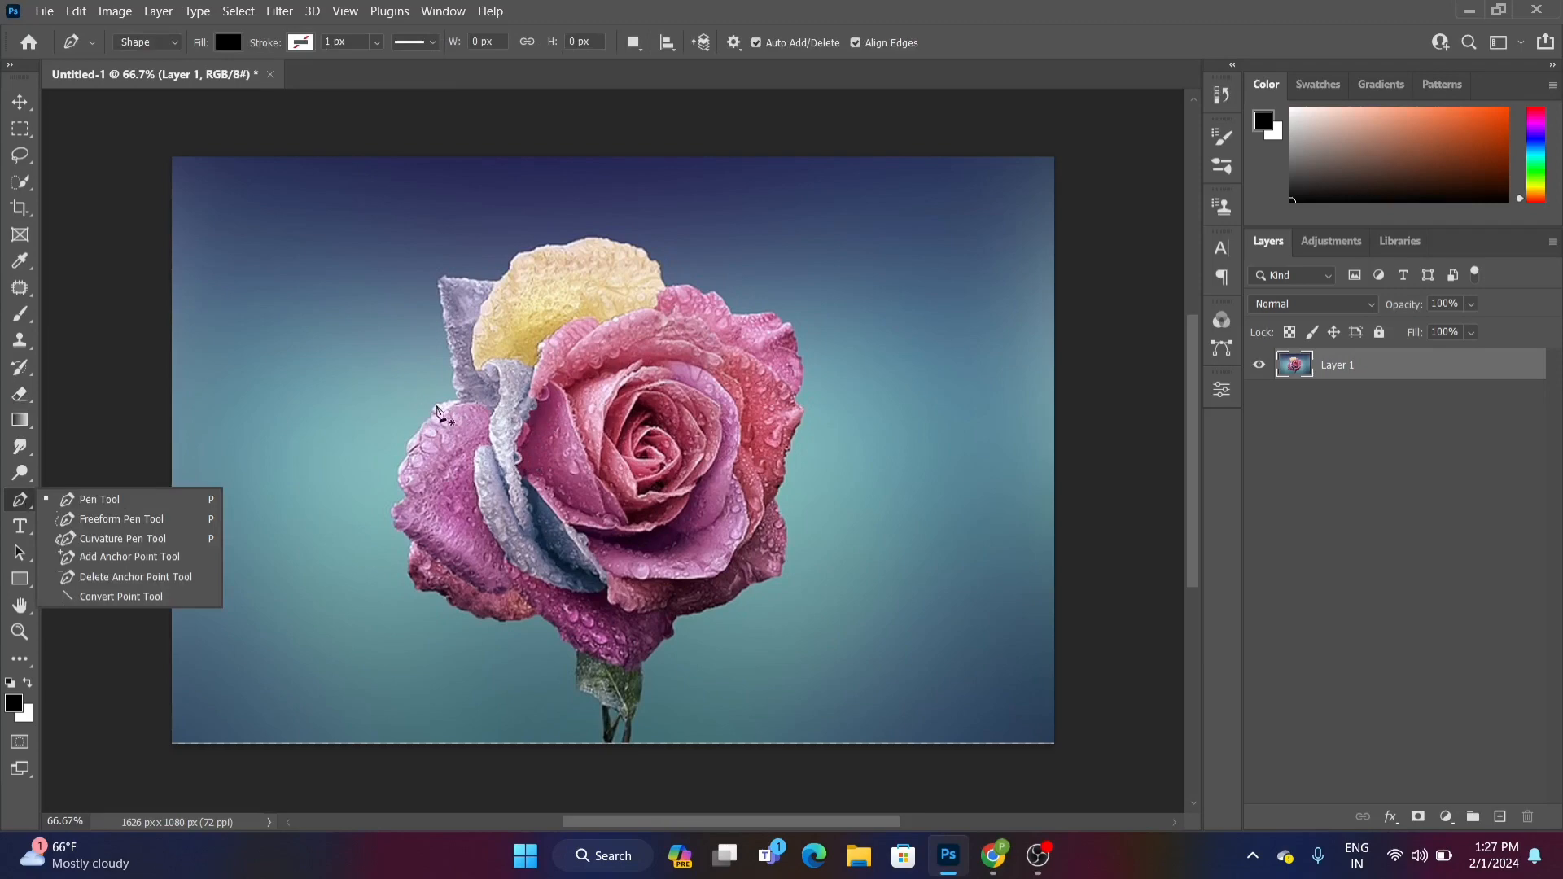
left_click(458, 407)
left_click(456, 401)
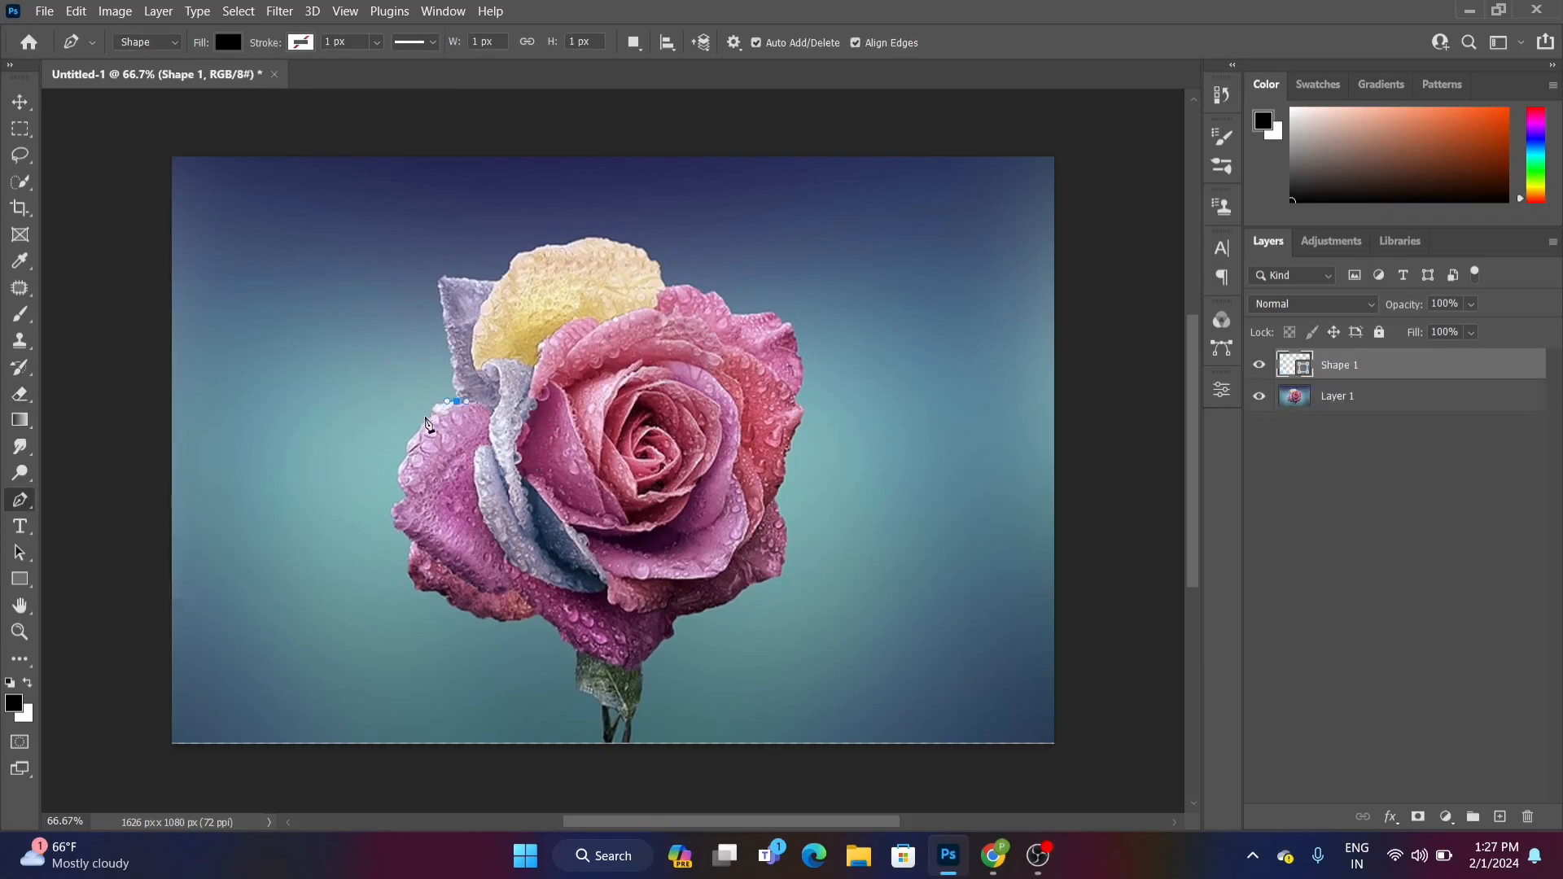
left_click_drag(432, 419, 432, 437)
key("ctrl+z")
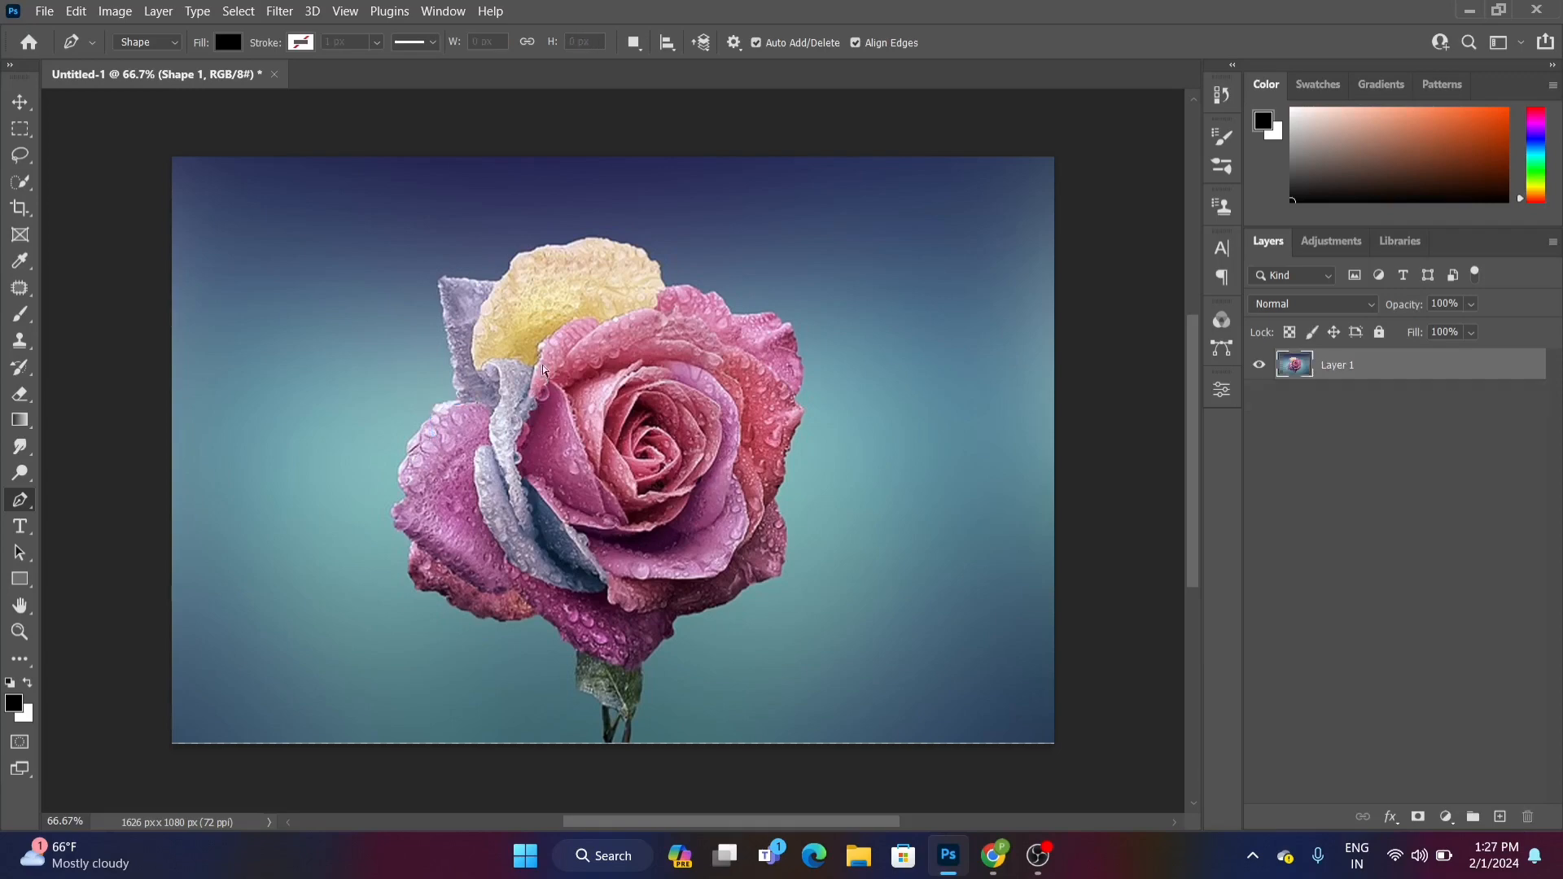
Select the whole rose and try a layer mask on Layer 1 that hides the background around it
right_click(25, 182)
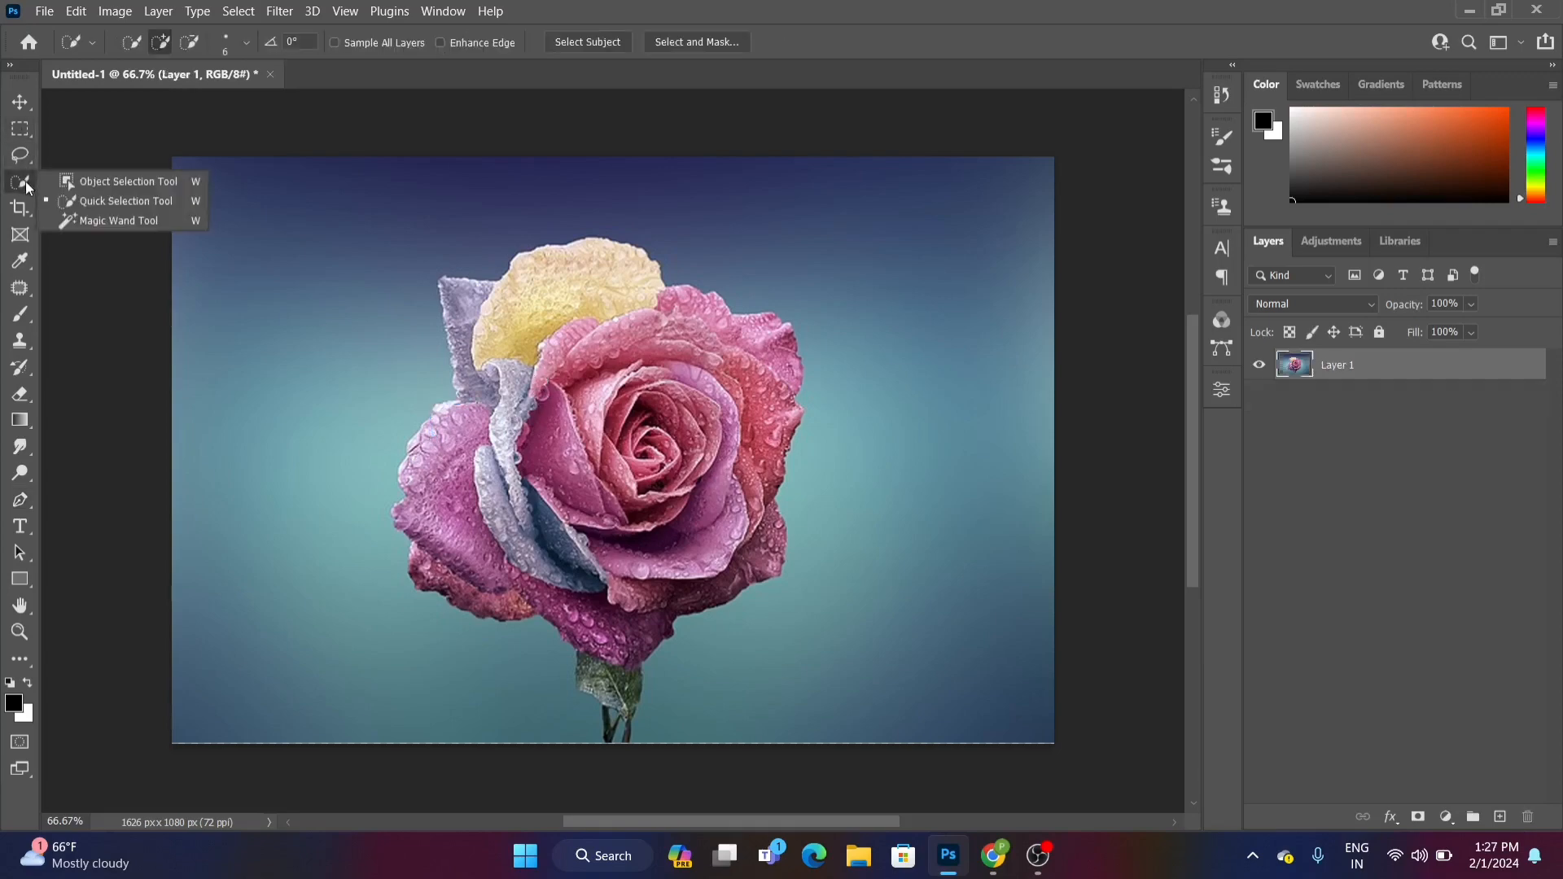
left_click(111, 221)
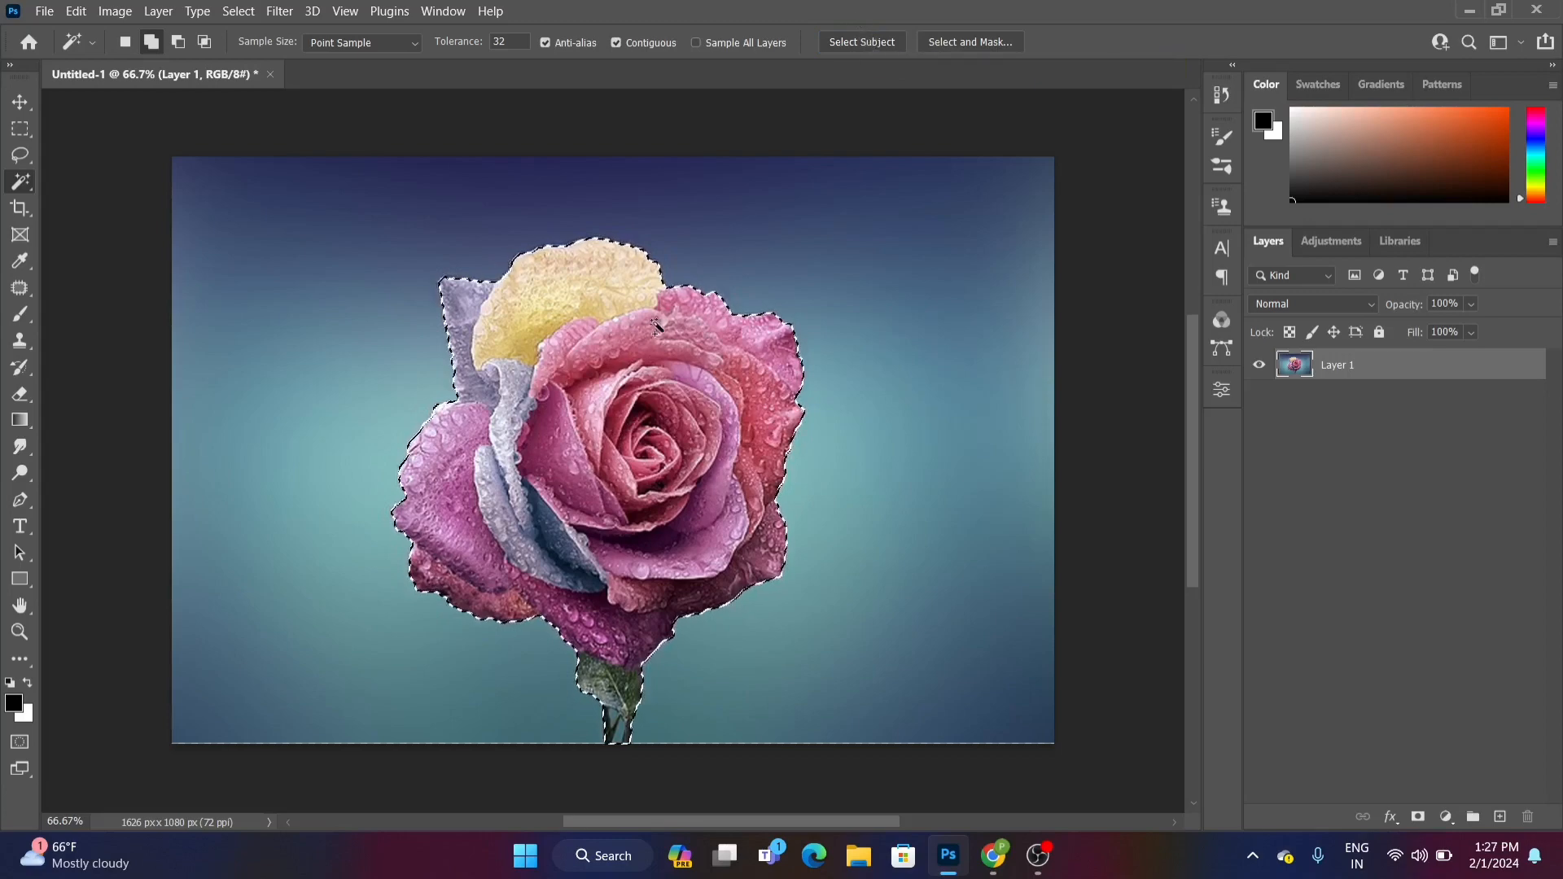
left_click(1419, 817)
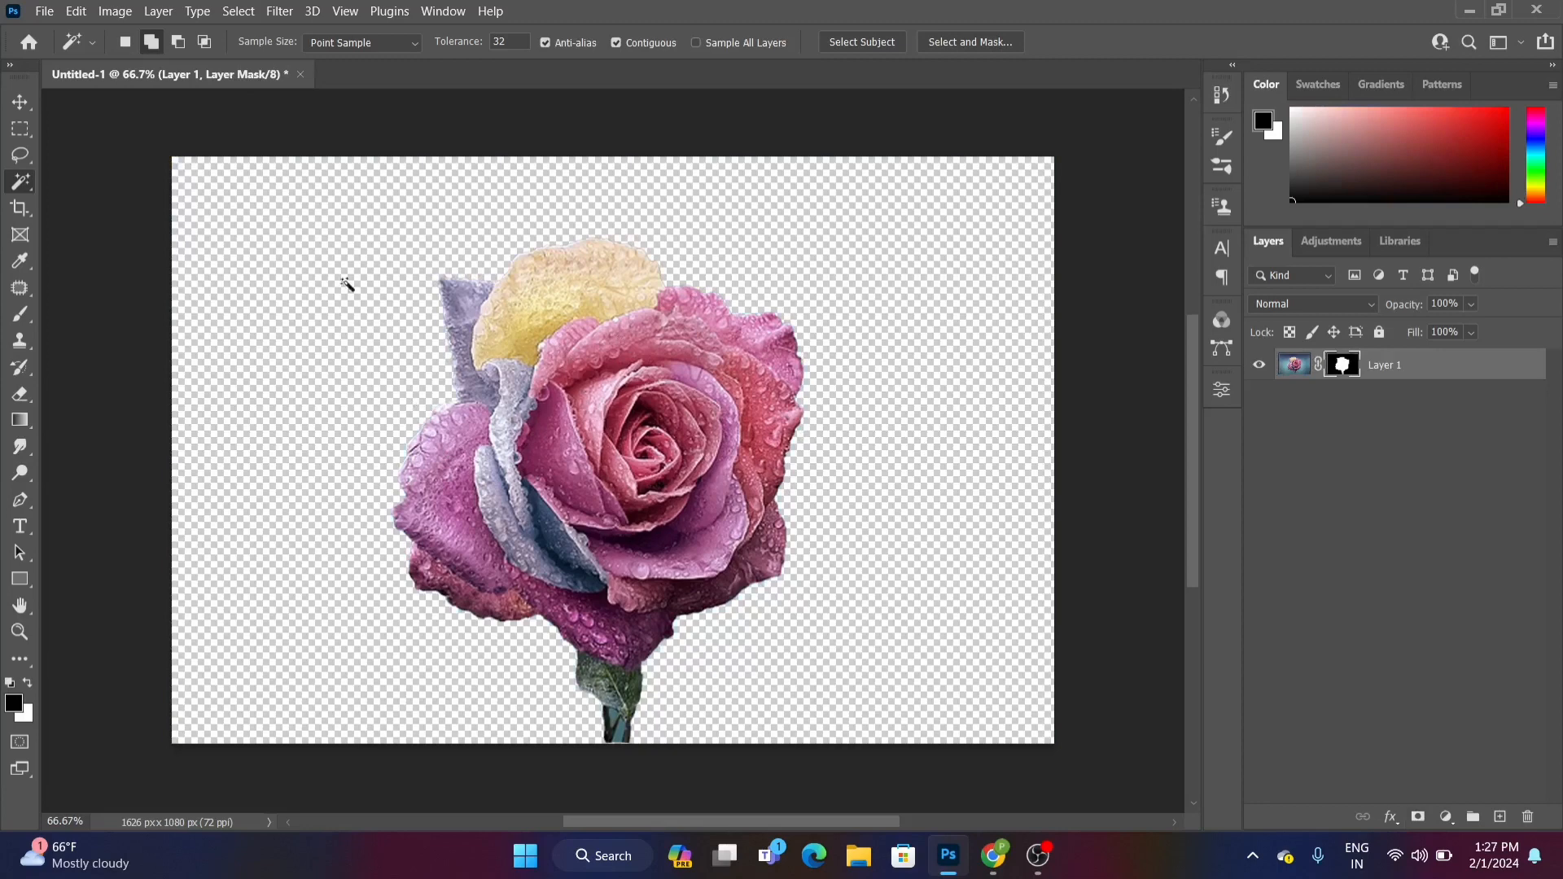
scroll(568, 367, "up", 5)
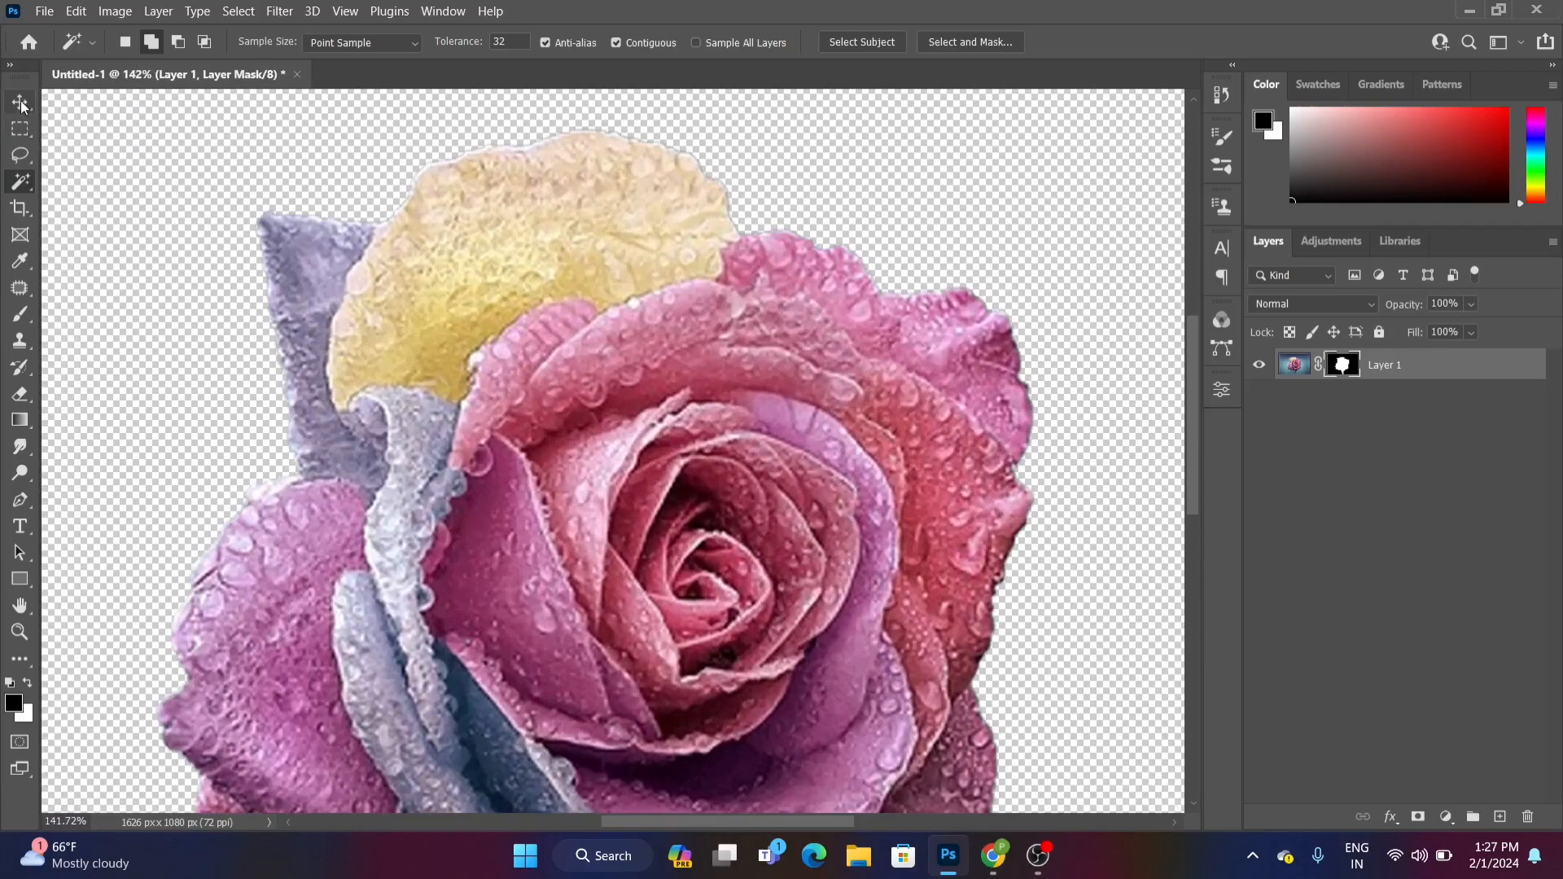
left_click(20, 102)
scroll(593, 419, "down", 5)
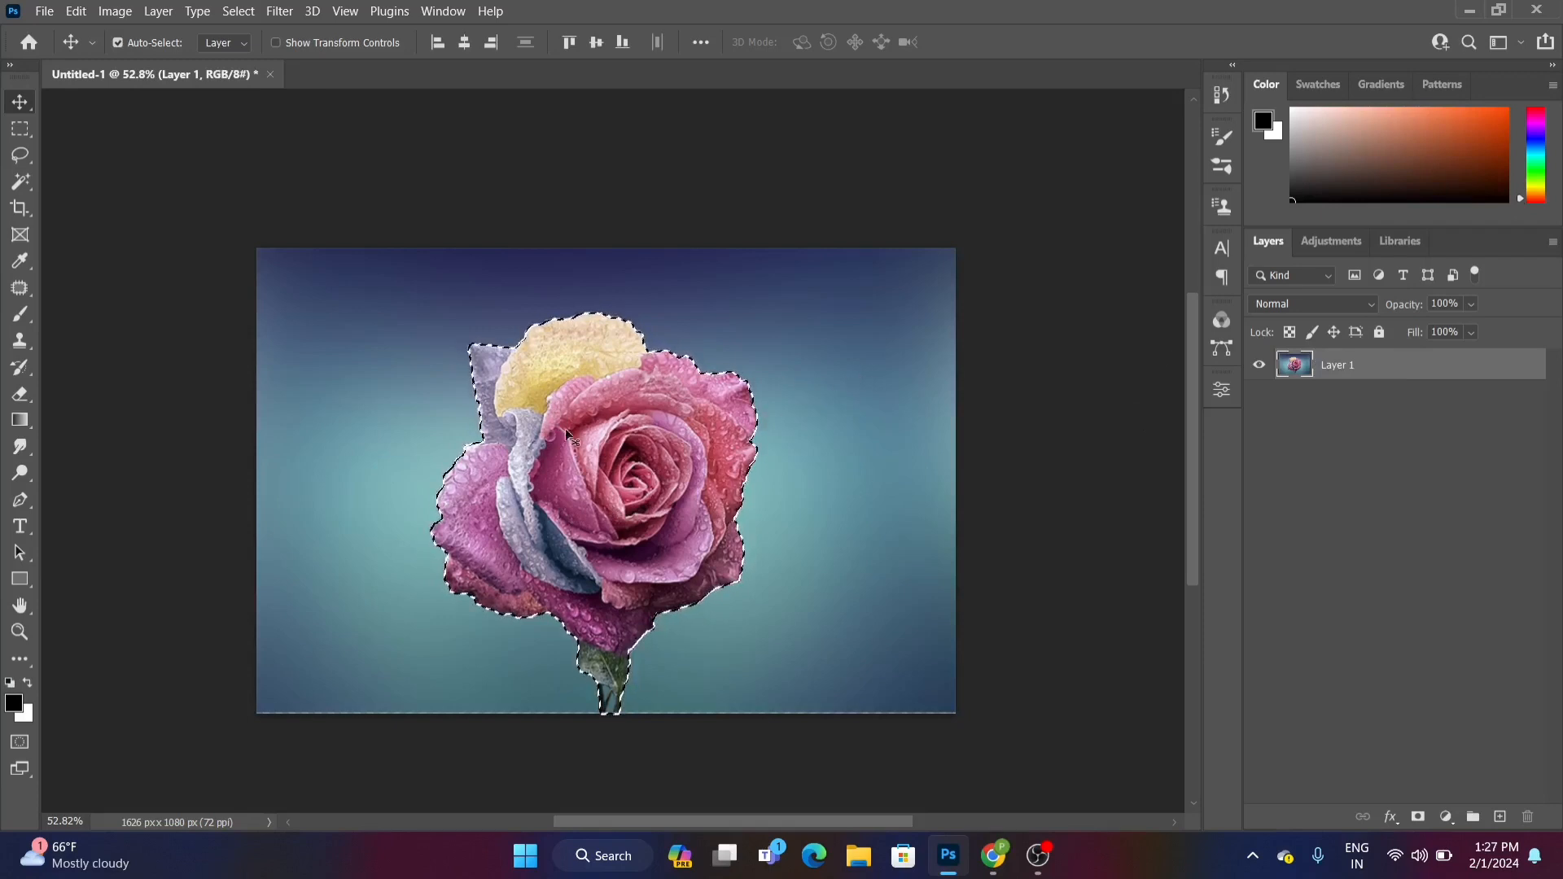
Try an inverted layer mask that hides the selected rose and keeps its background, and undo it
left_click(1419, 816)
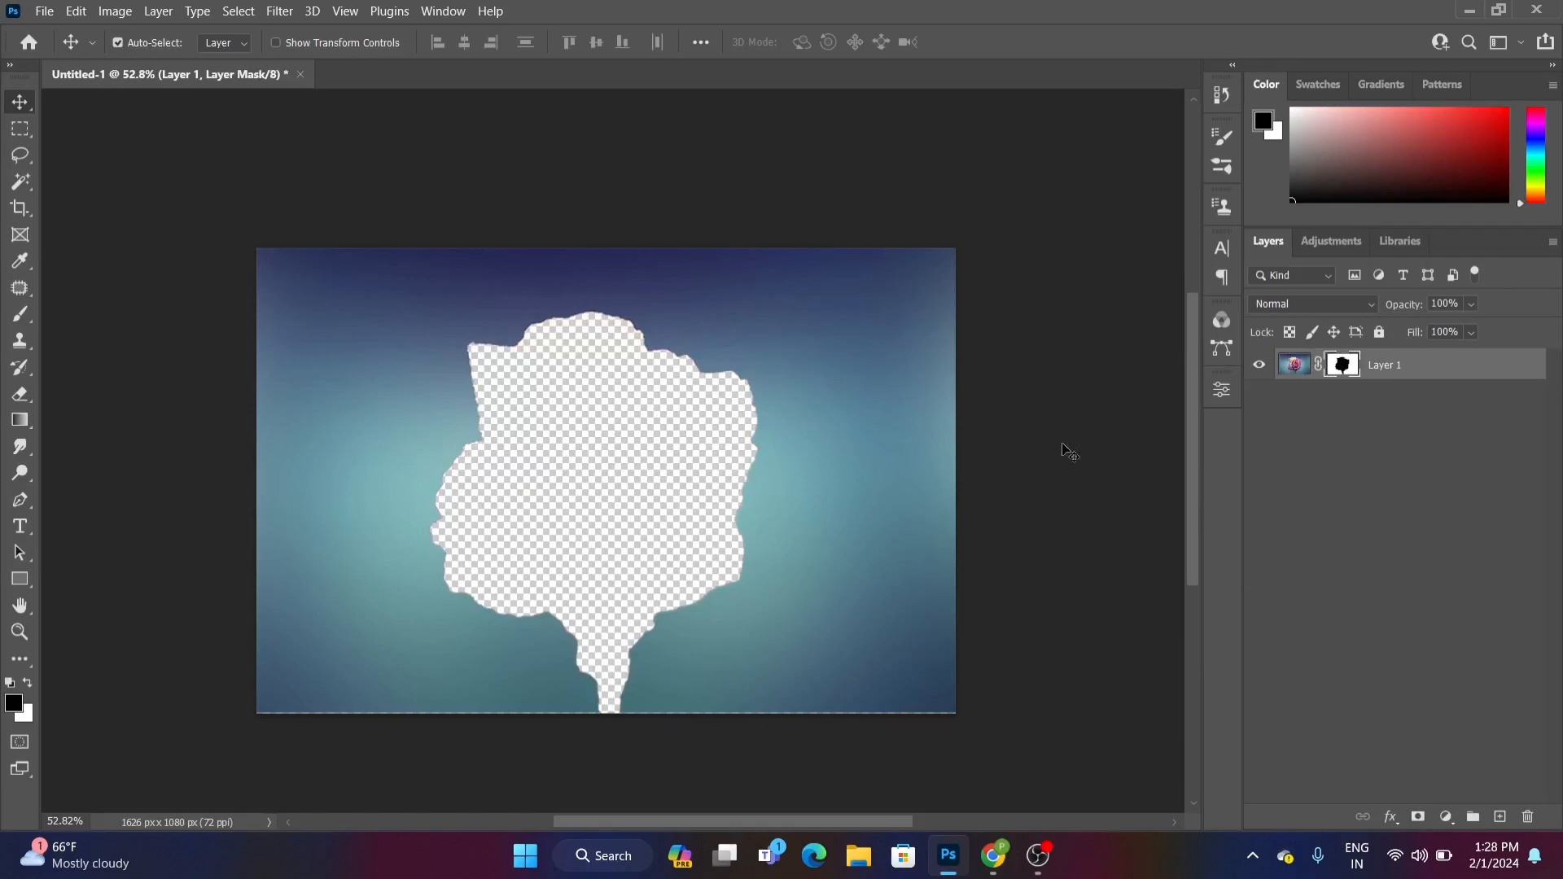
key("ctrl+z")
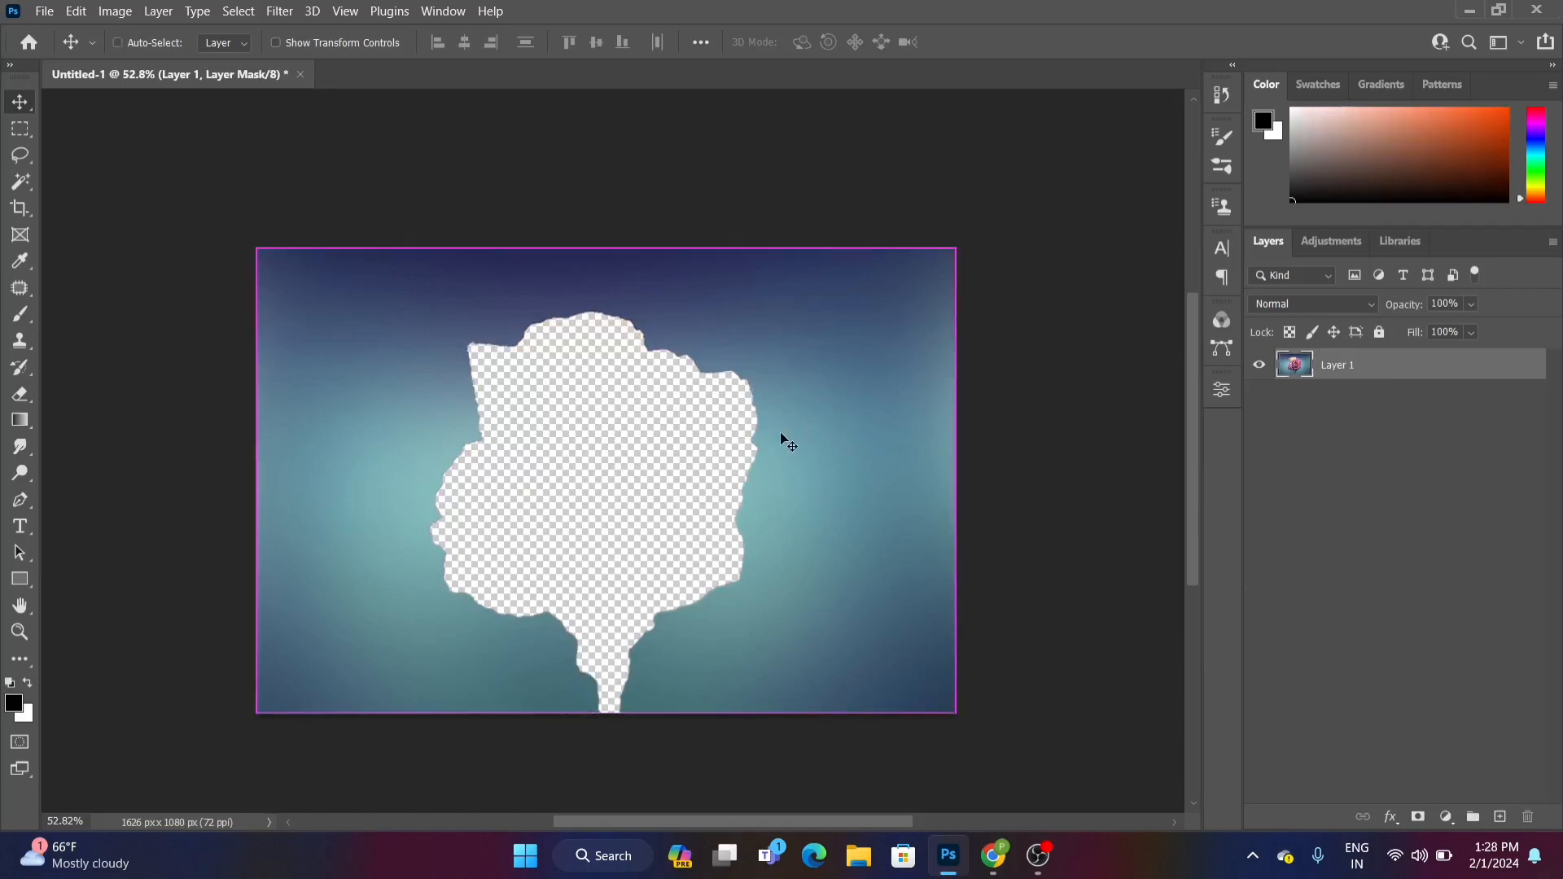
left_click(117, 42)
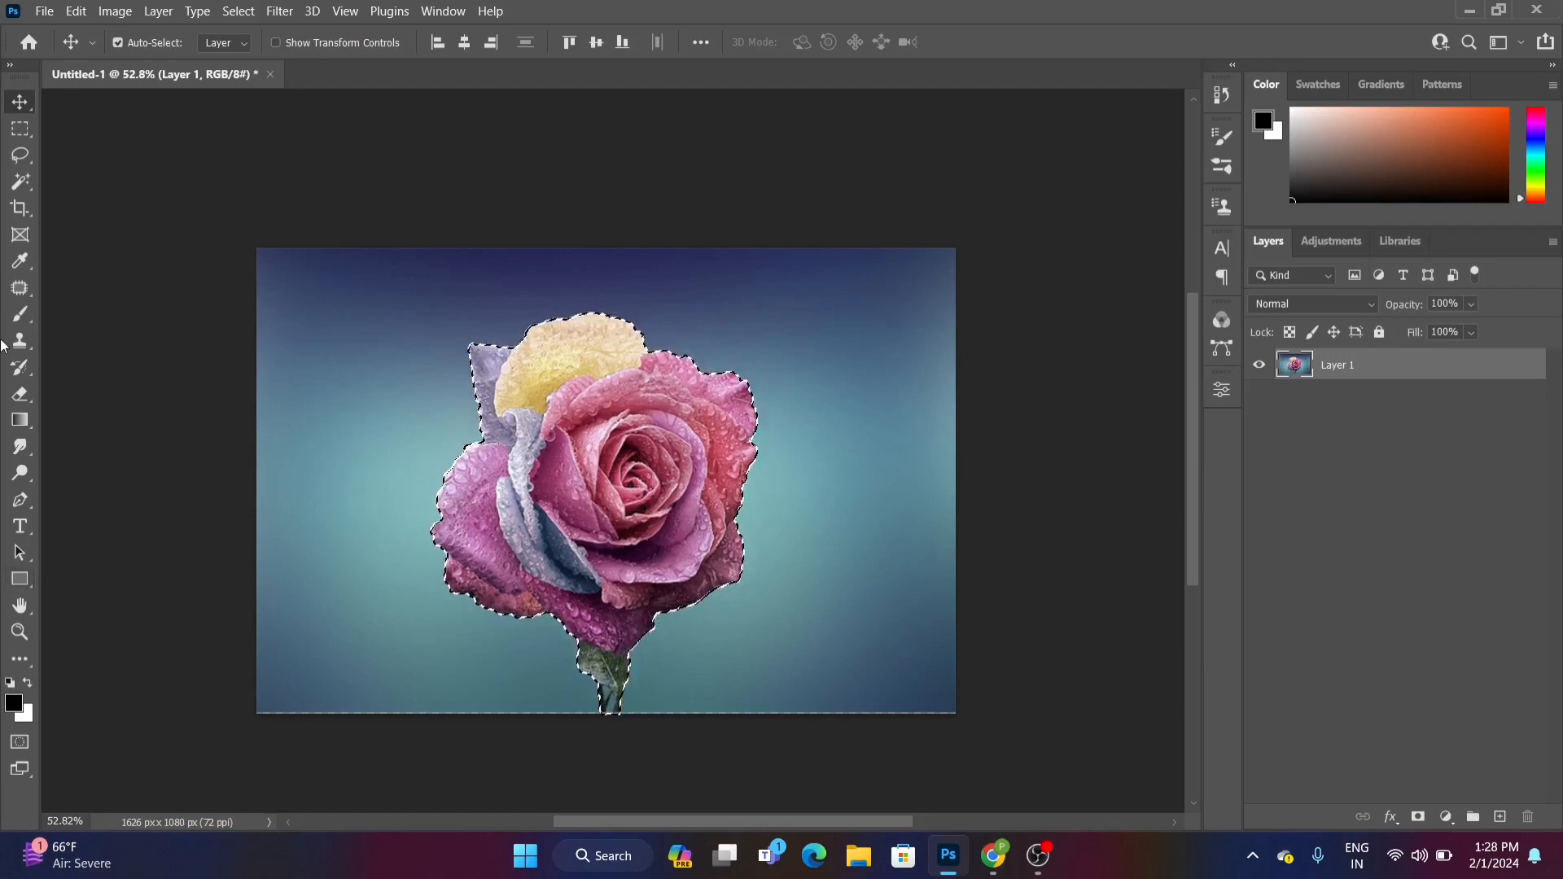
Deselect the rose and set the Brush Tool to a 50 px hard round brush
left_click(21, 314)
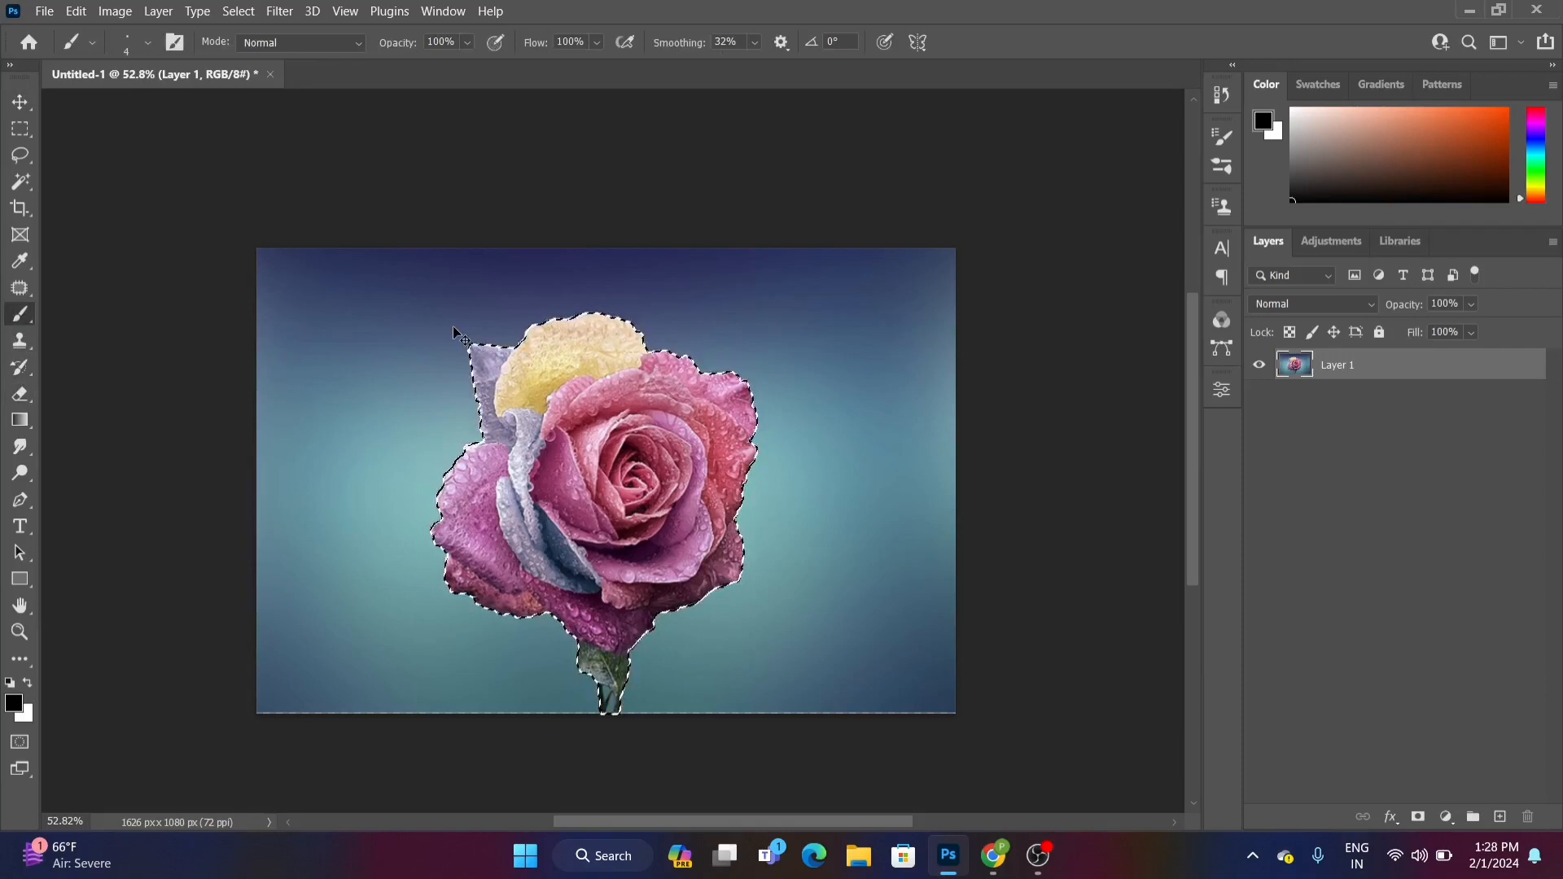
key("ctrl+d")
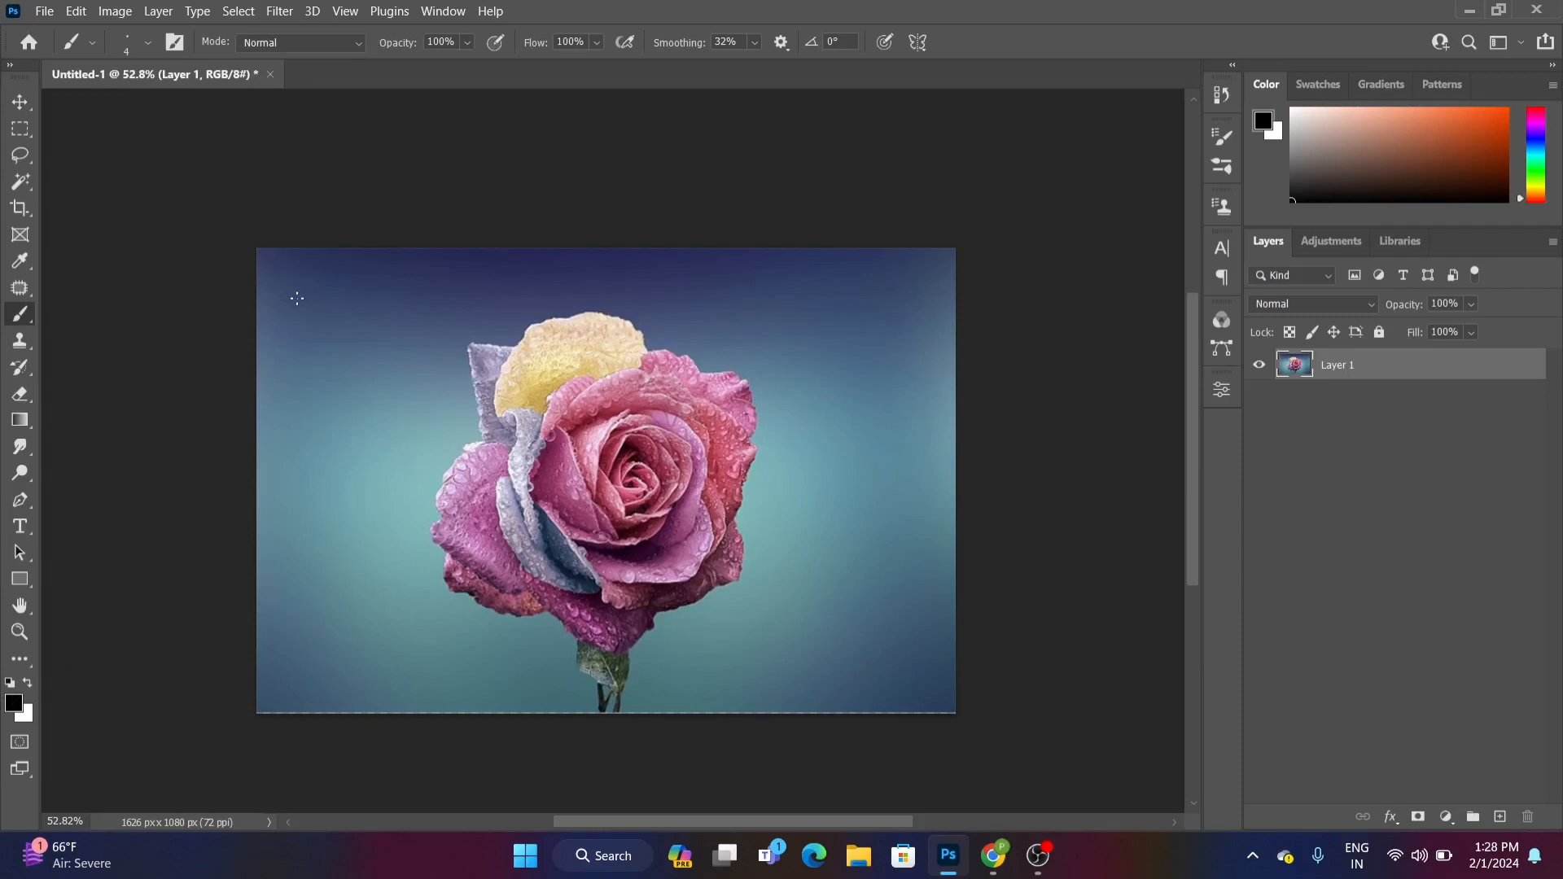
left_click(145, 47)
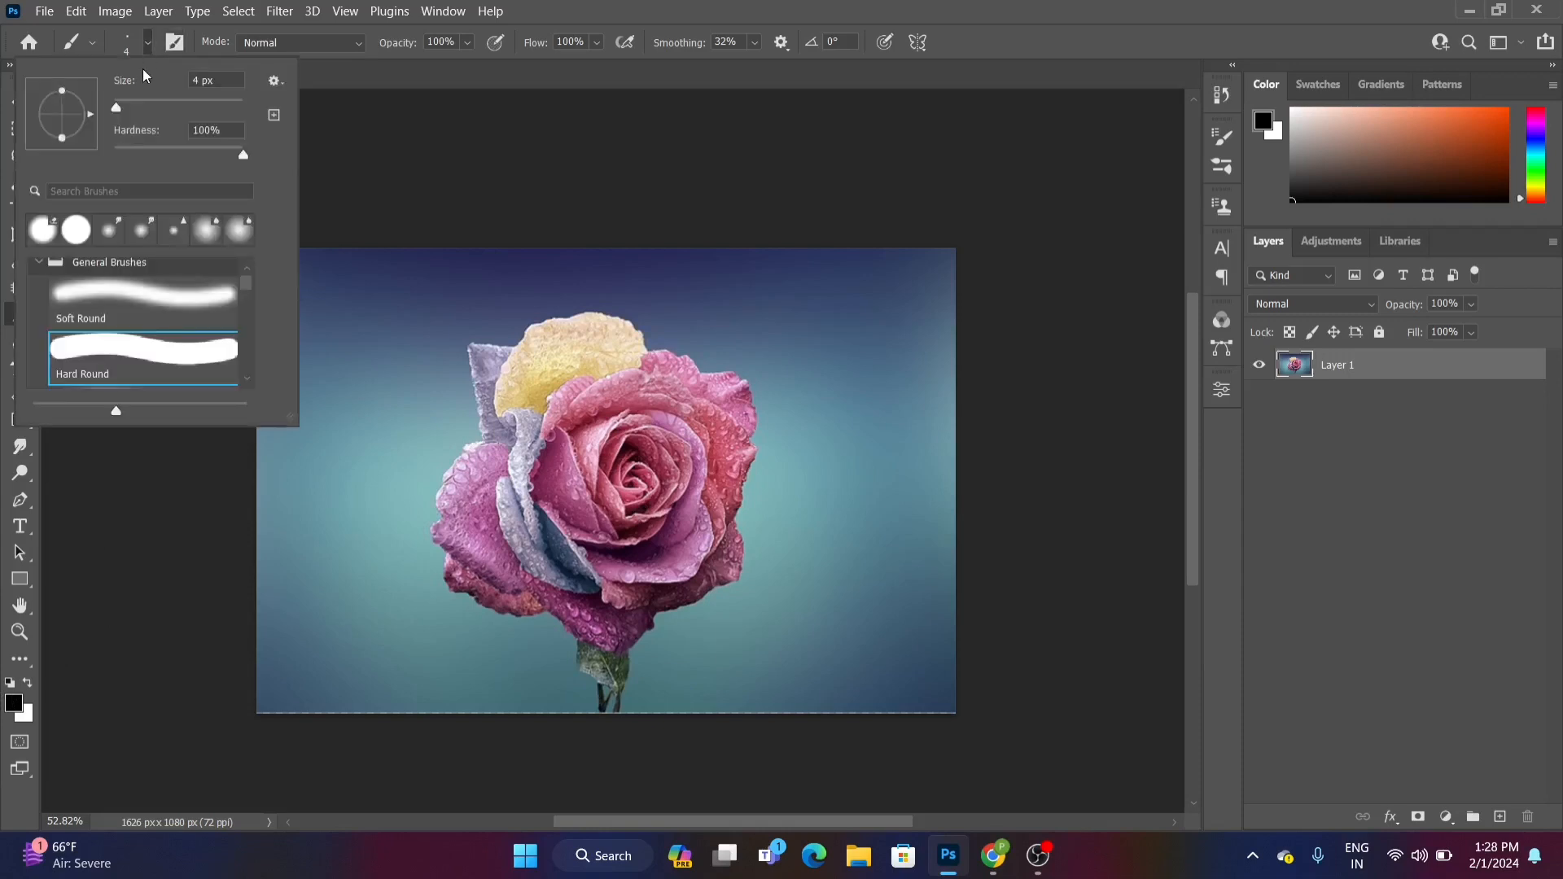
left_click(145, 102)
left_click(148, 45)
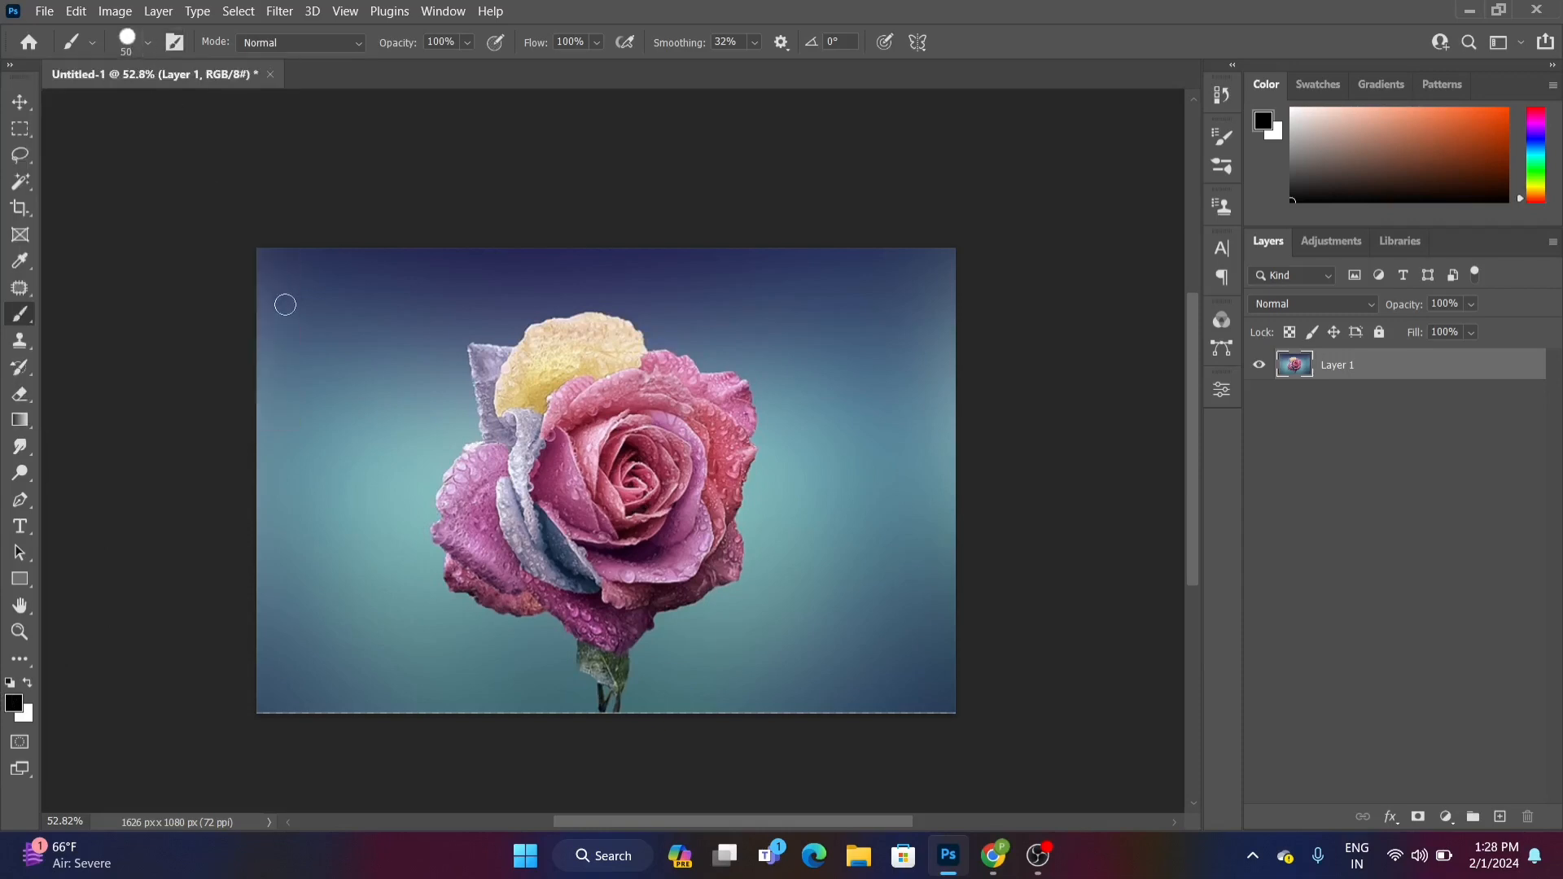
Undo a black test stroke on the picture, and hide its upper-left corner by painting black on a new Layer 1 mask
mouse_move(285, 304)
left_mouse_down()
mouse_move(241, 329)
mouse_move(278, 266)
mouse_move(346, 235)
left_mouse_up()
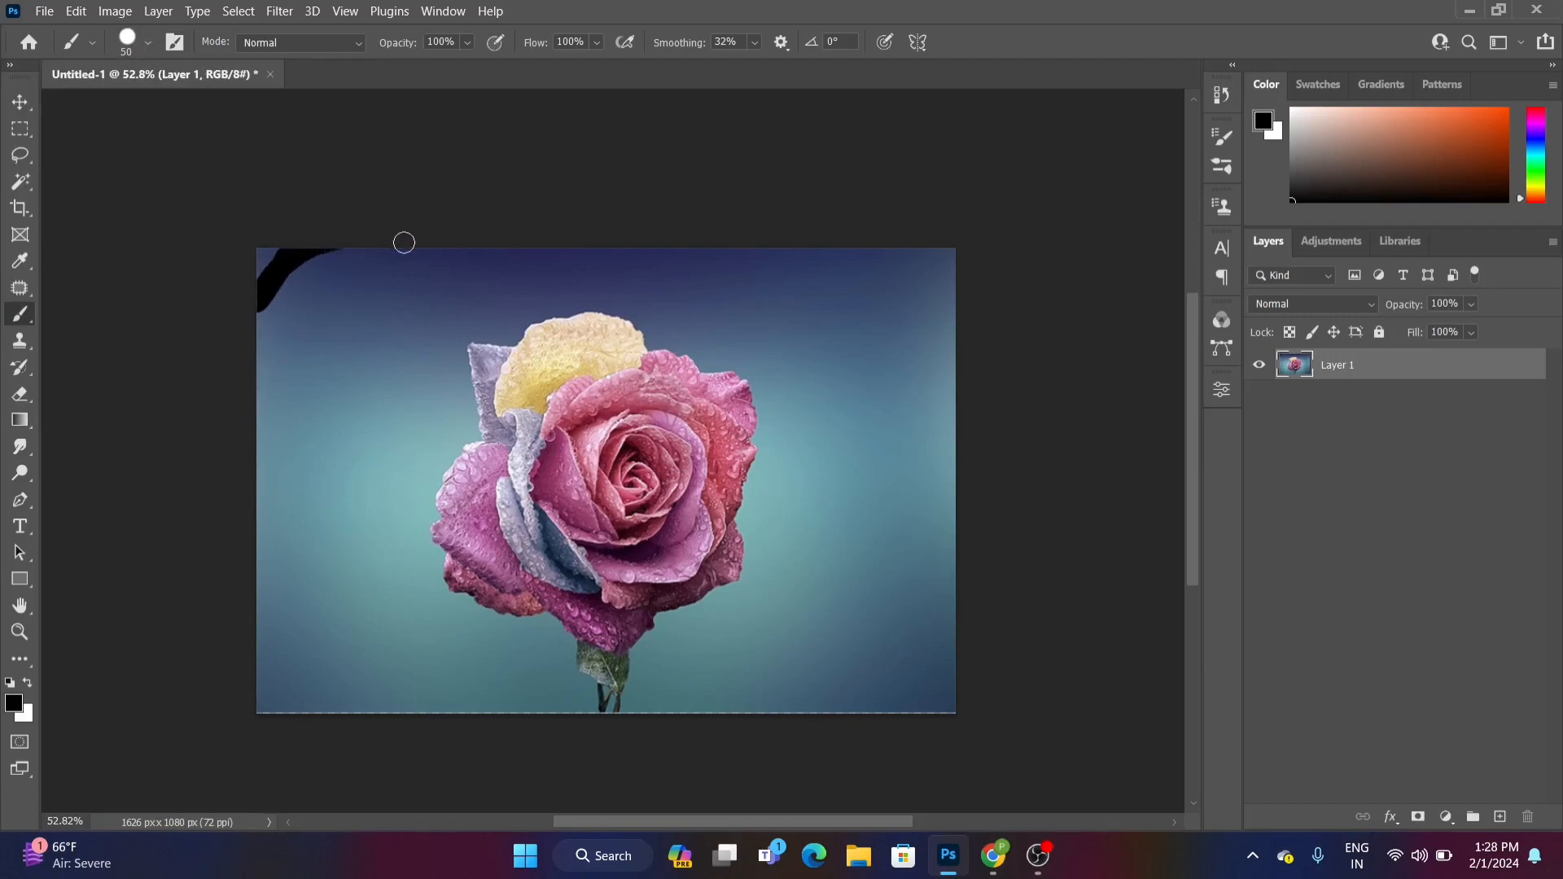
key("ctrl+z")
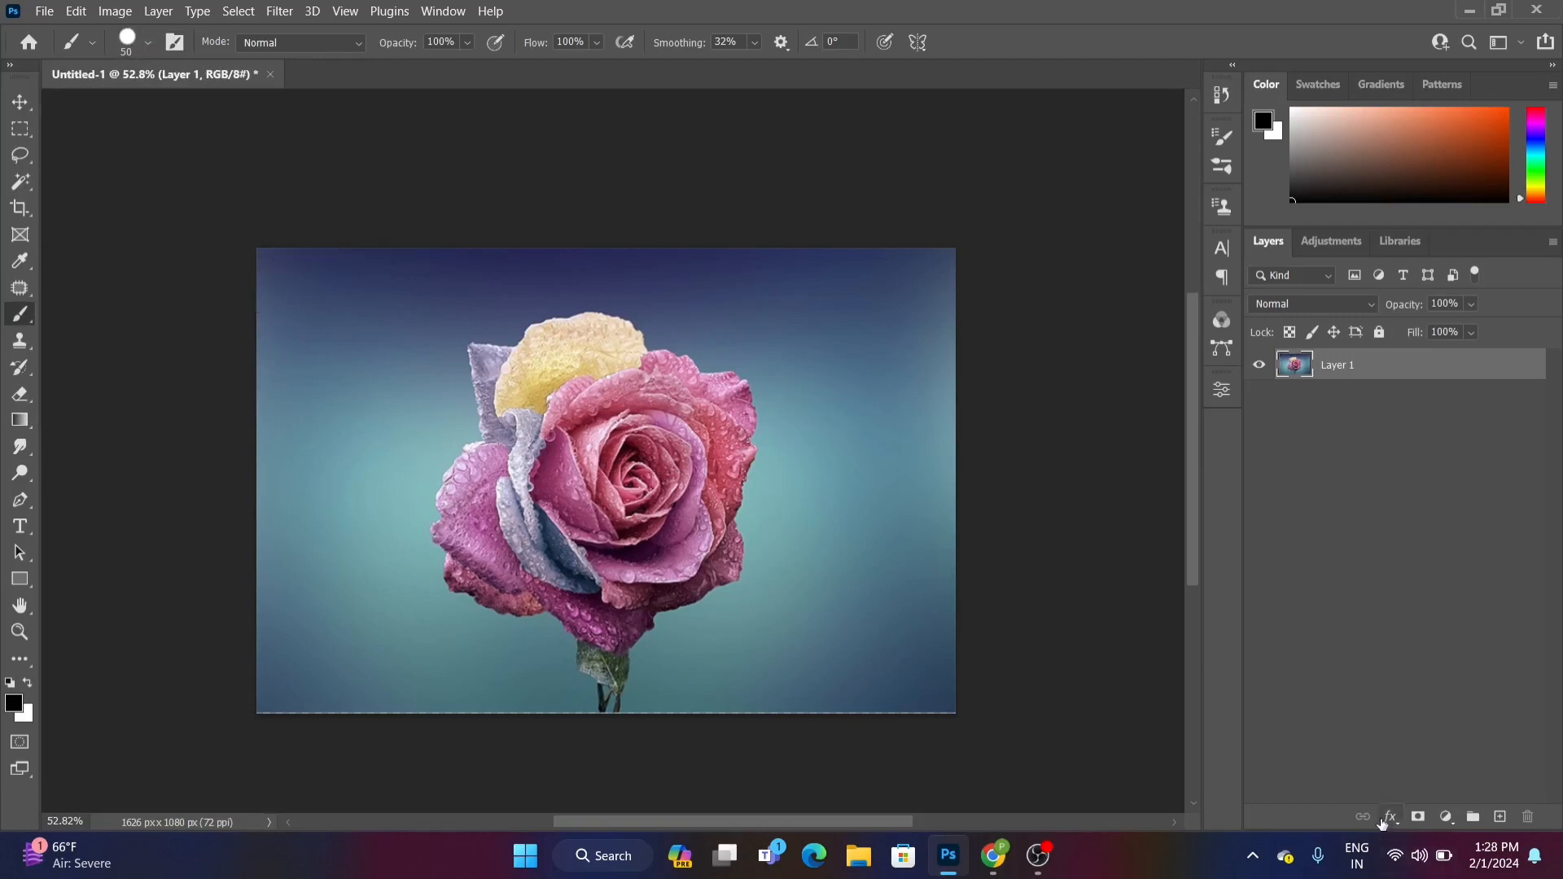
left_click(1418, 816)
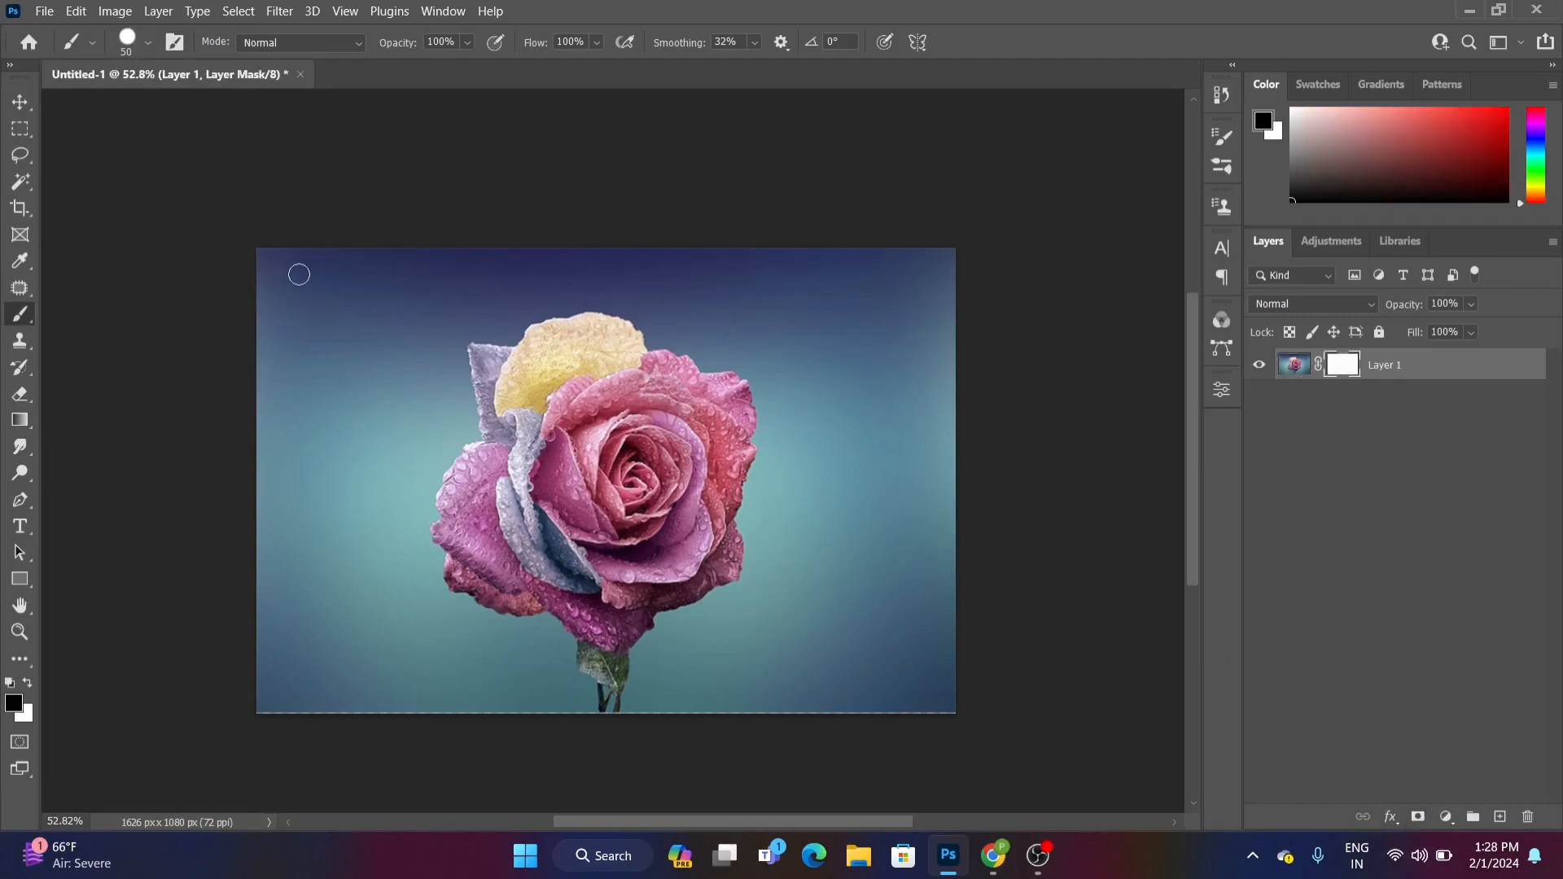
mouse_move(299, 274)
left_mouse_down()
mouse_move(204, 314)
mouse_move(295, 247)
mouse_move(177, 274)
mouse_move(321, 215)
mouse_move(195, 280)
mouse_move(337, 231)
mouse_move(250, 272)
left_mouse_up()
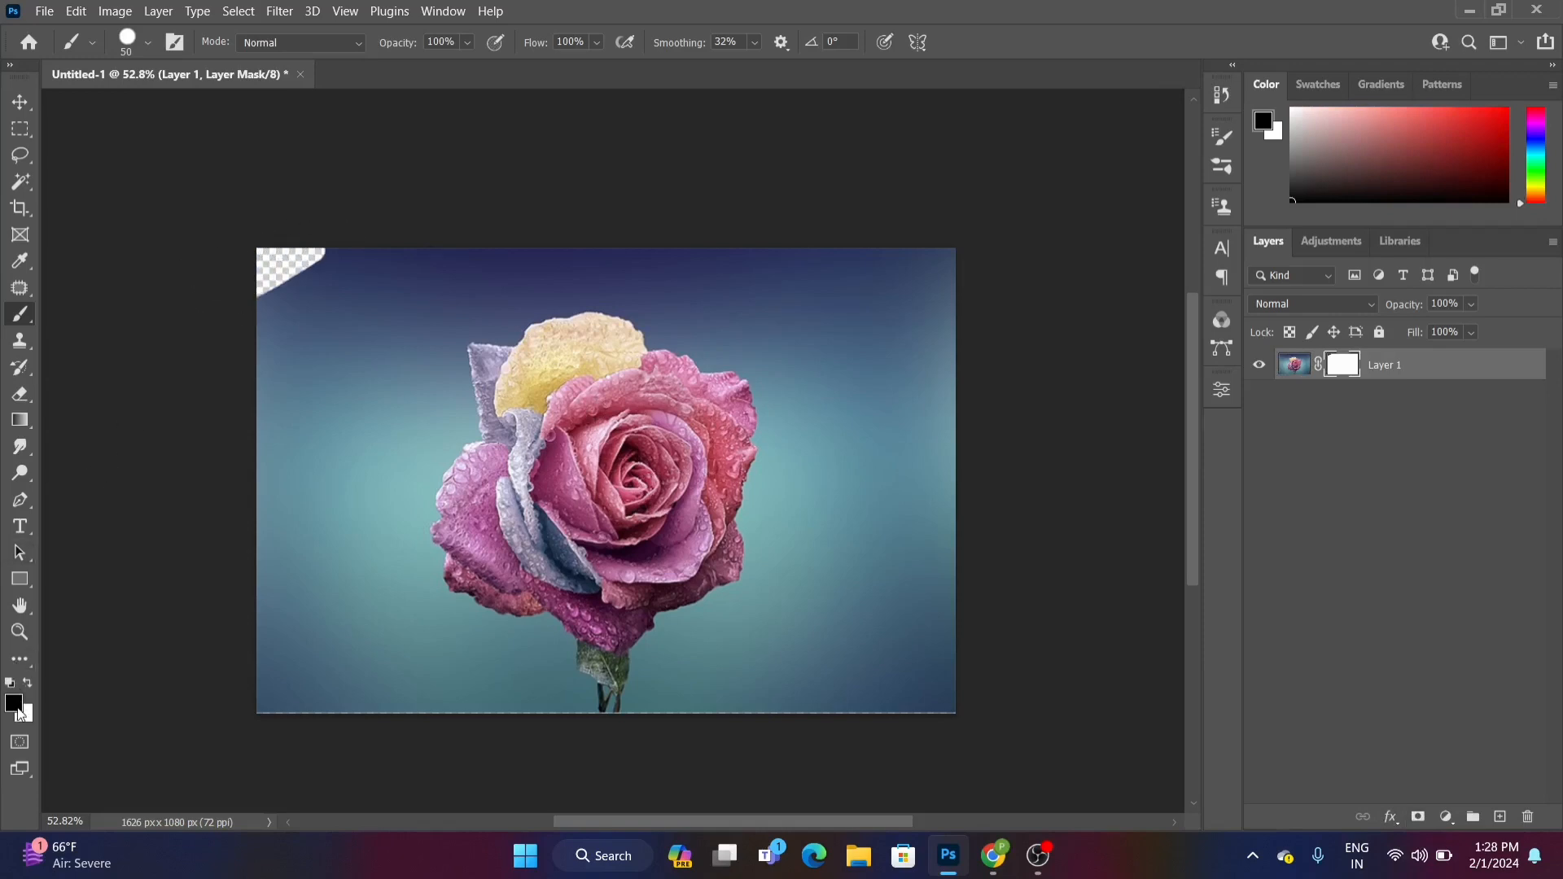
Restore the picture's upper-left corner with the Eraser on the Layer 1 mask, and hide it again with white as foreground colour
left_click(22, 394)
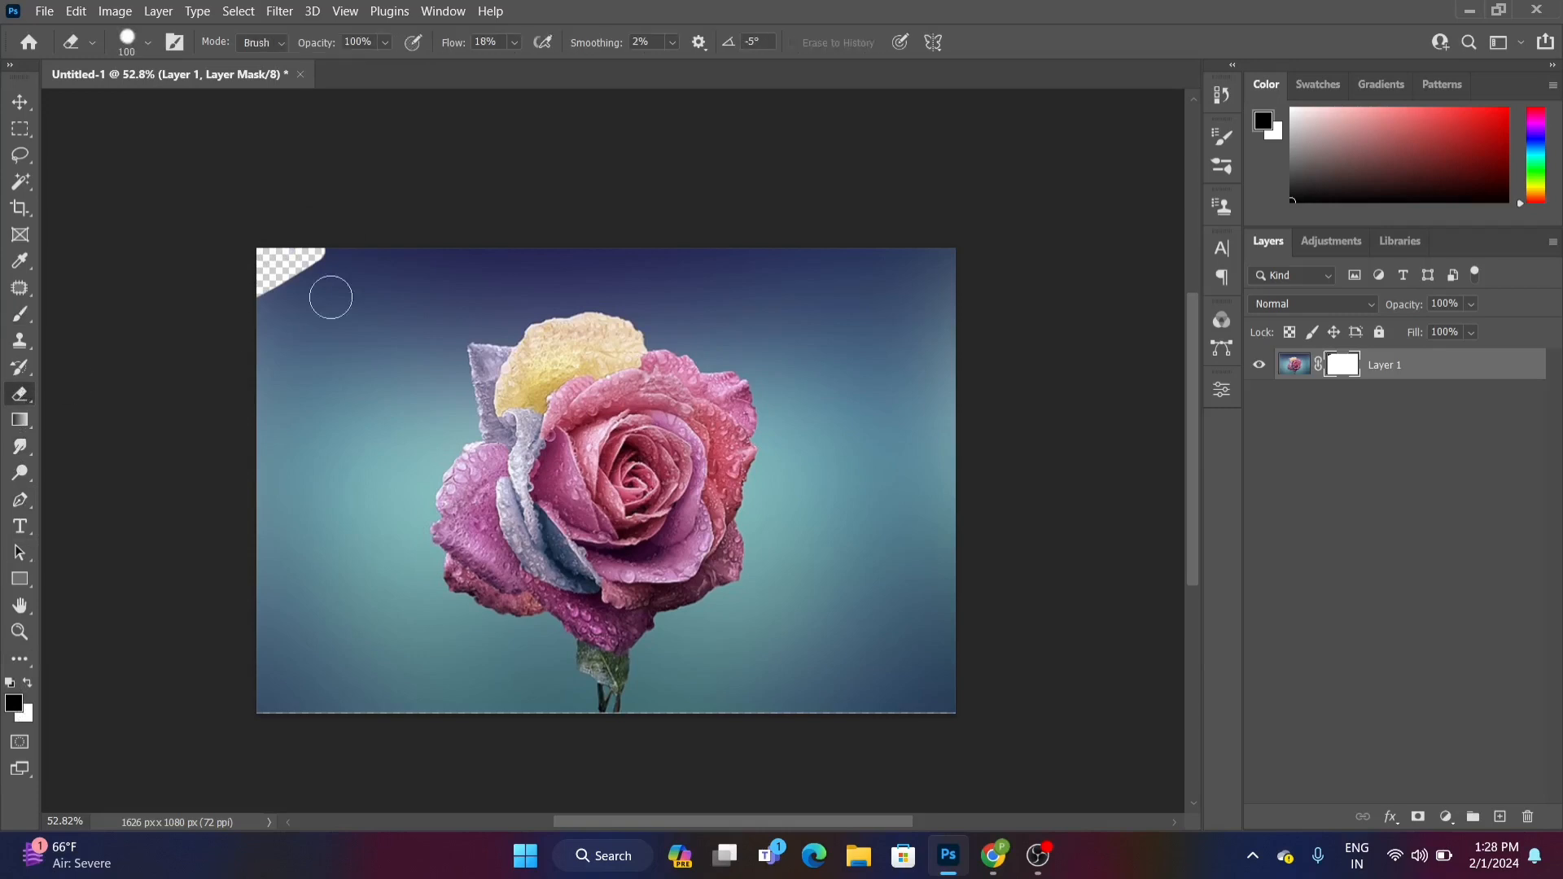
mouse_move(280, 254)
left_mouse_down()
mouse_move(314, 246)
mouse_move(212, 270)
mouse_move(313, 256)
left_mouse_up()
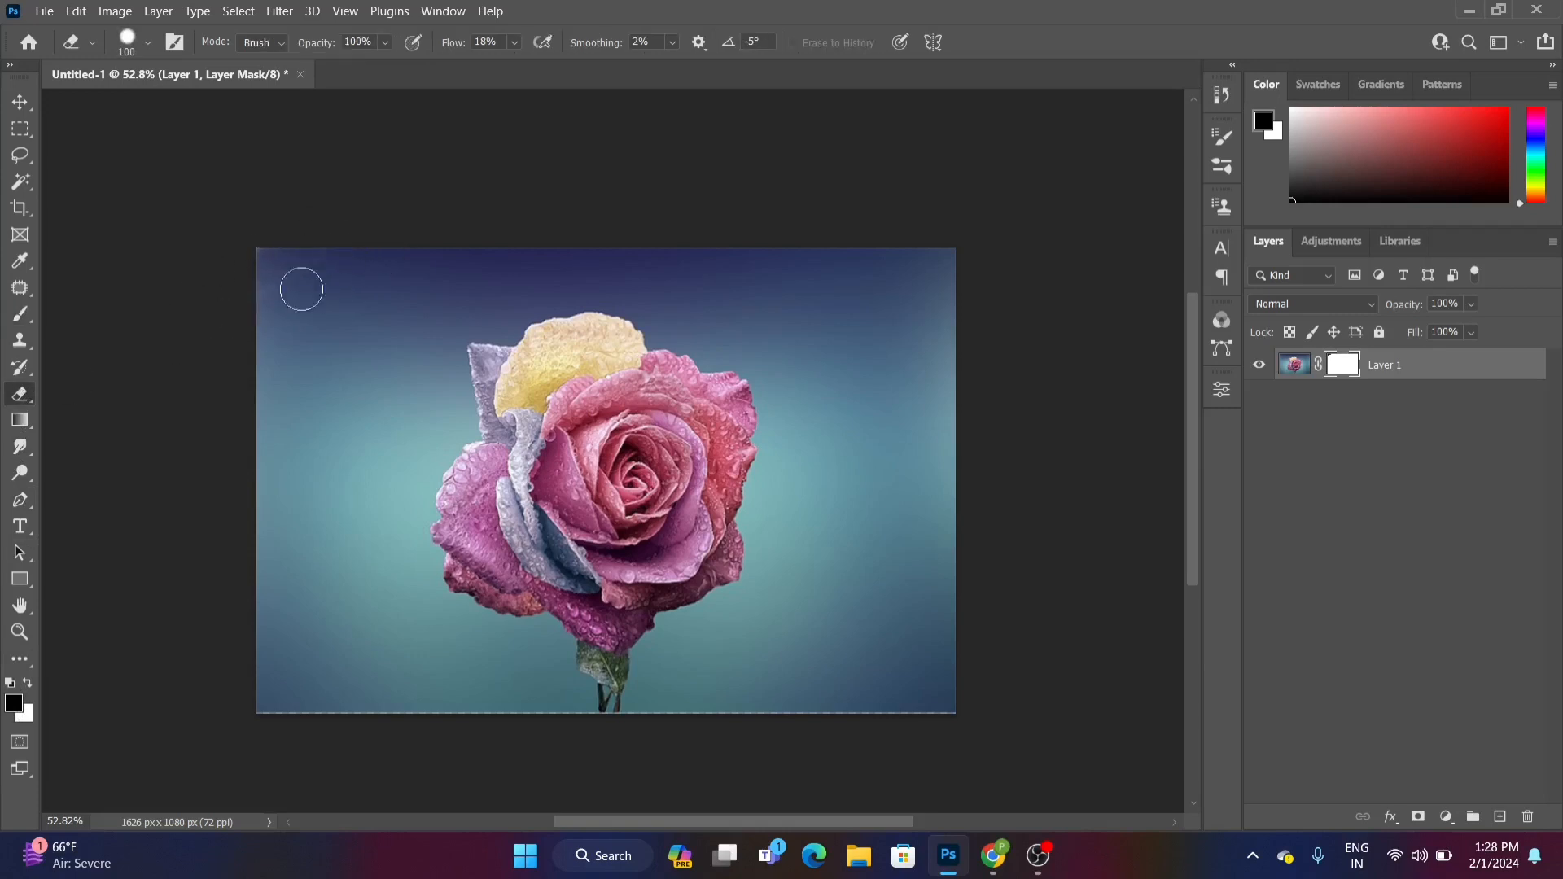
left_click(28, 315)
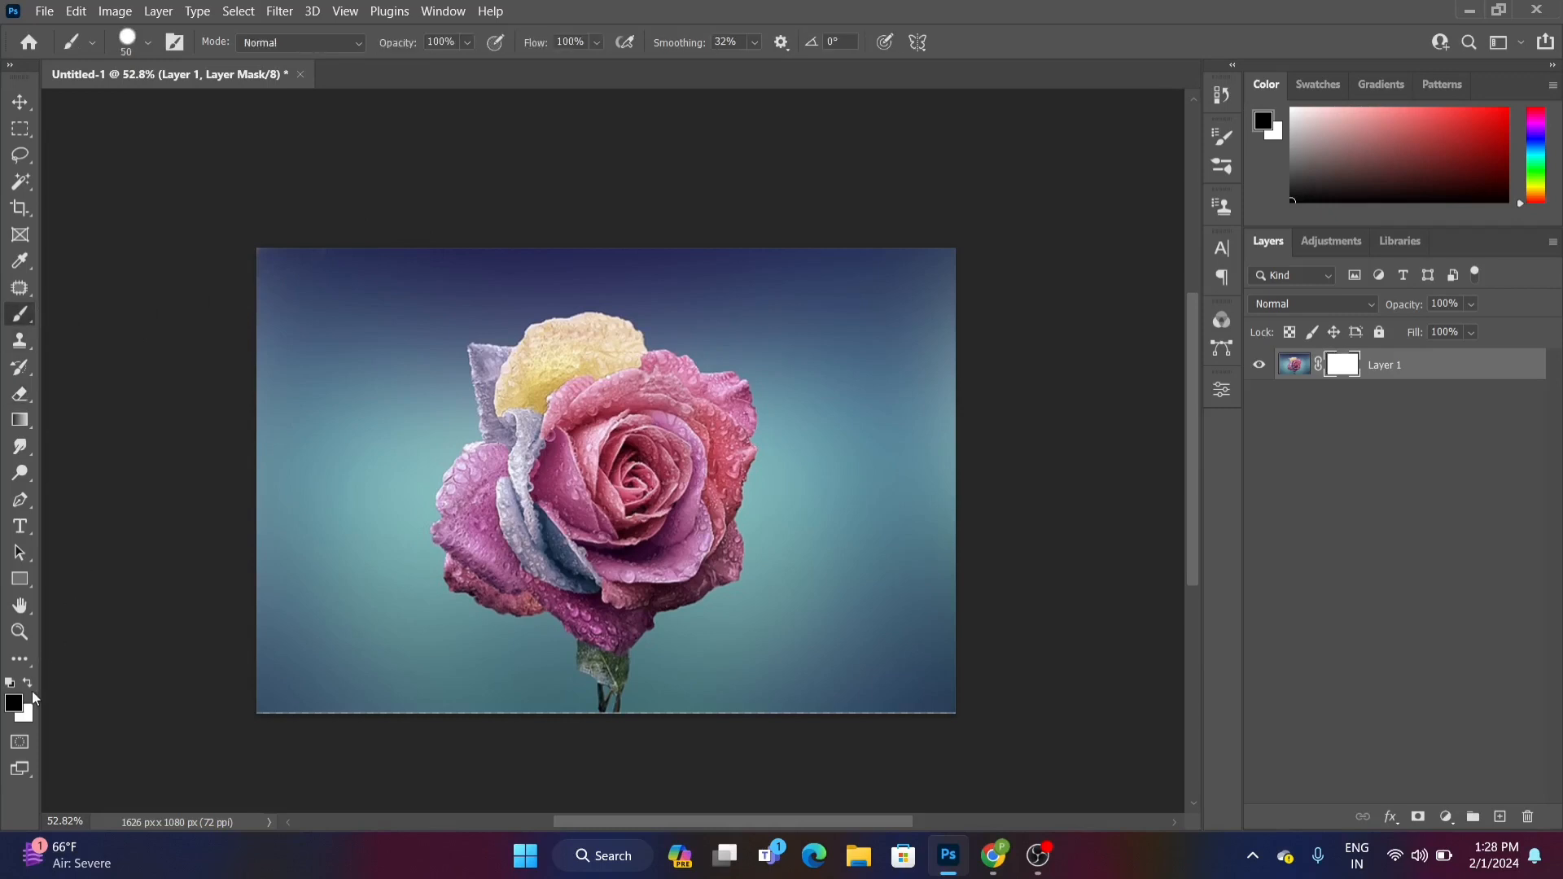
left_click(30, 688)
left_click(21, 394)
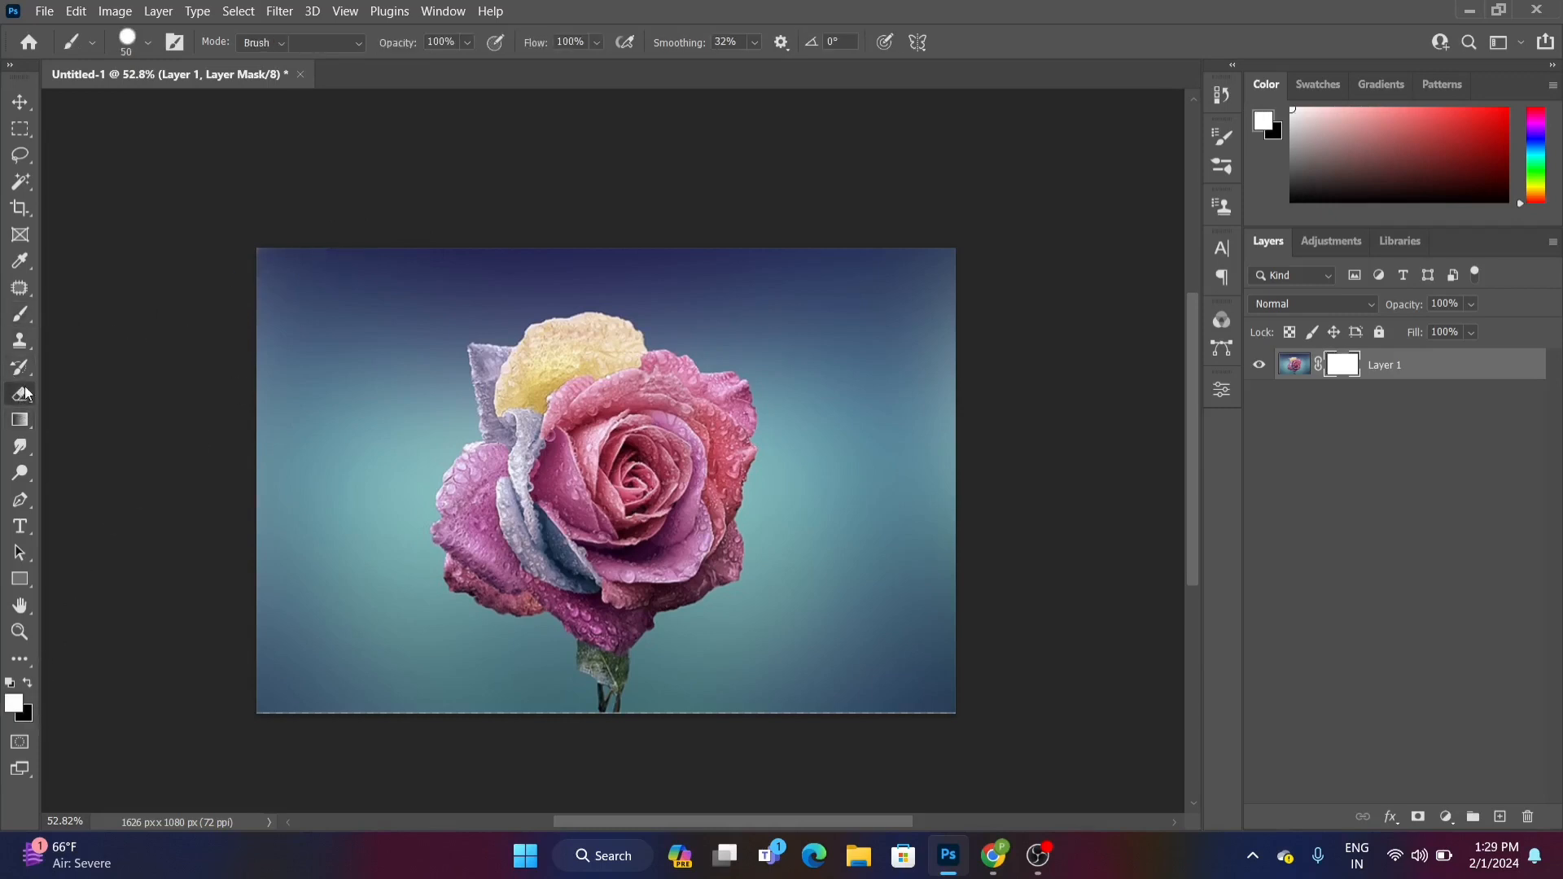
left_click_drag(297, 243, 210, 326)
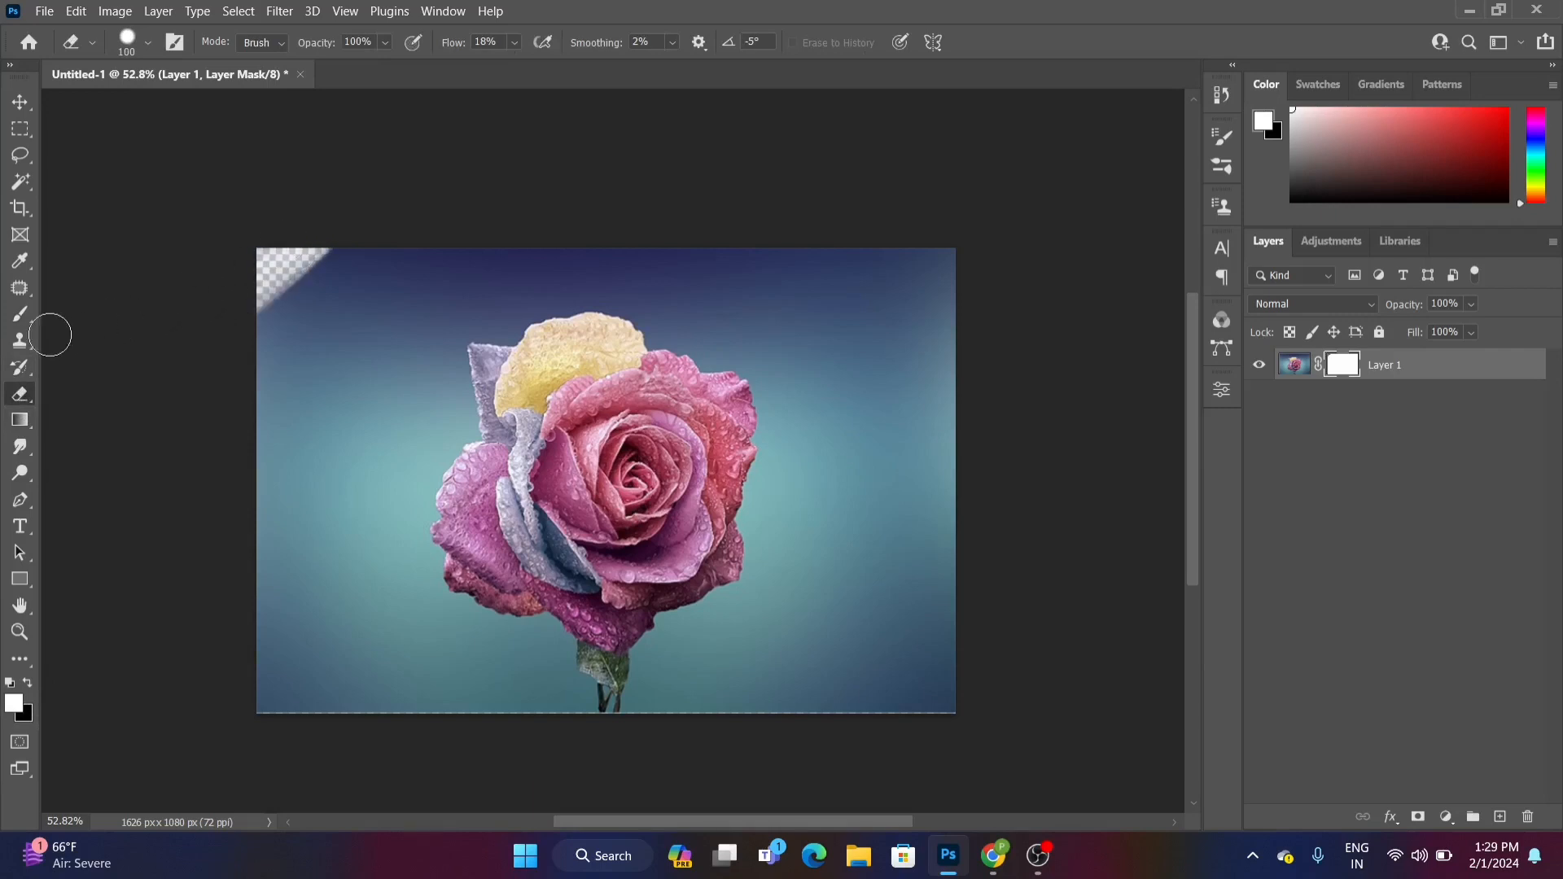
Restore the picture's upper-left corner by painting white on the Layer 1 mask with the Brush Tool
left_click(21, 314)
mouse_move(217, 310)
left_mouse_down()
mouse_move(362, 230)
mouse_move(233, 314)
mouse_move(348, 243)
mouse_move(241, 345)
left_mouse_up()
mouse_move(300, 279)
left_mouse_down()
mouse_move(227, 279)
mouse_move(298, 250)
mouse_move(227, 262)
mouse_move(302, 240)
left_mouse_up()
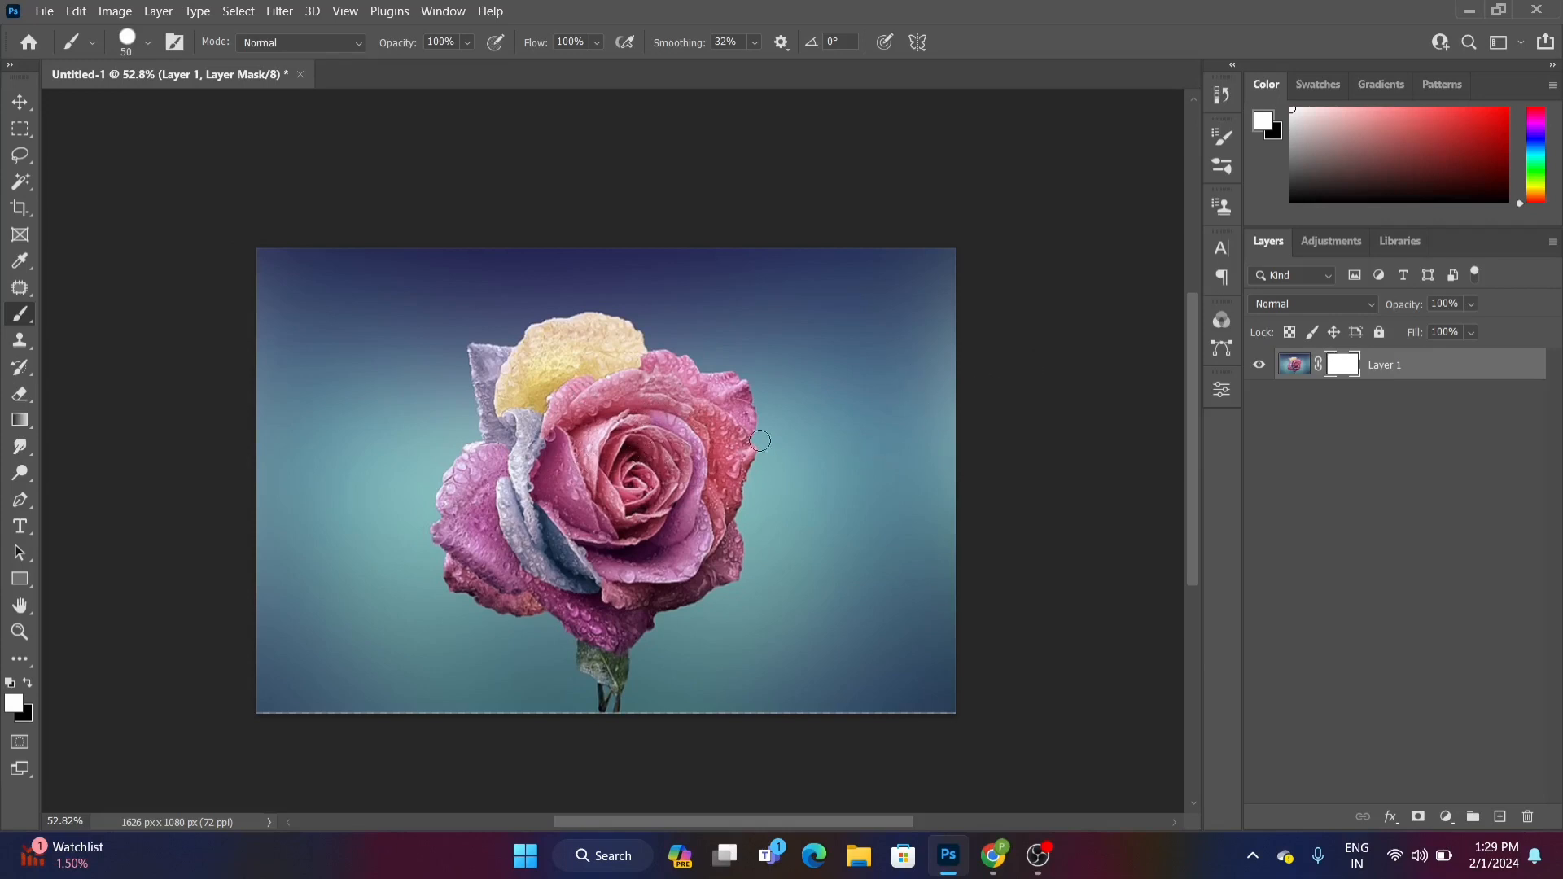
Select the whole rose automatically using Select Subject with the Magic Wand Tool
left_click(21, 182)
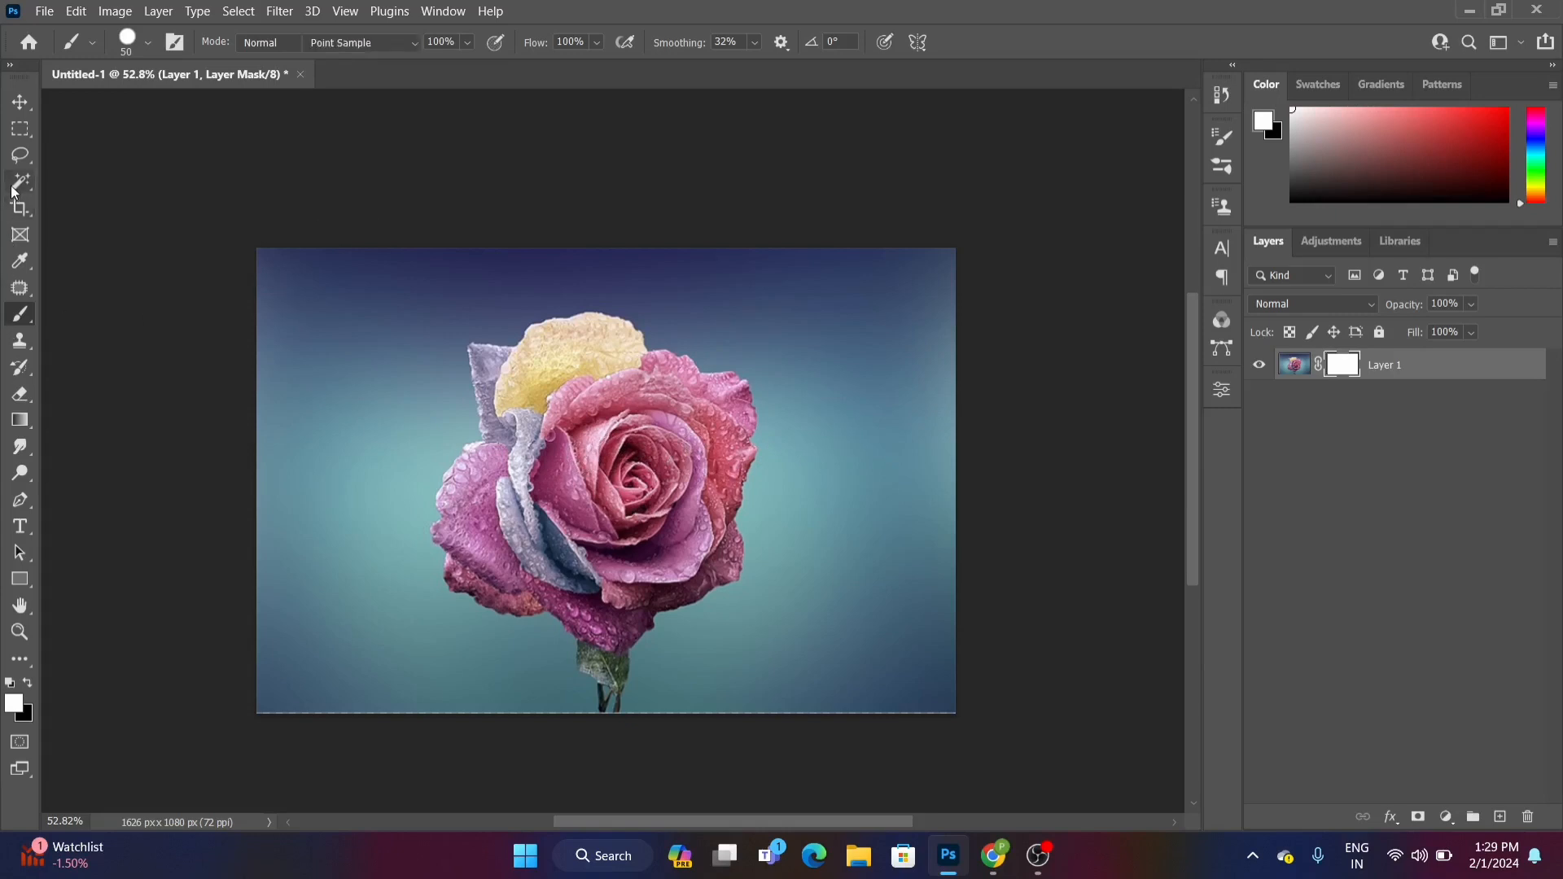
right_click(29, 187)
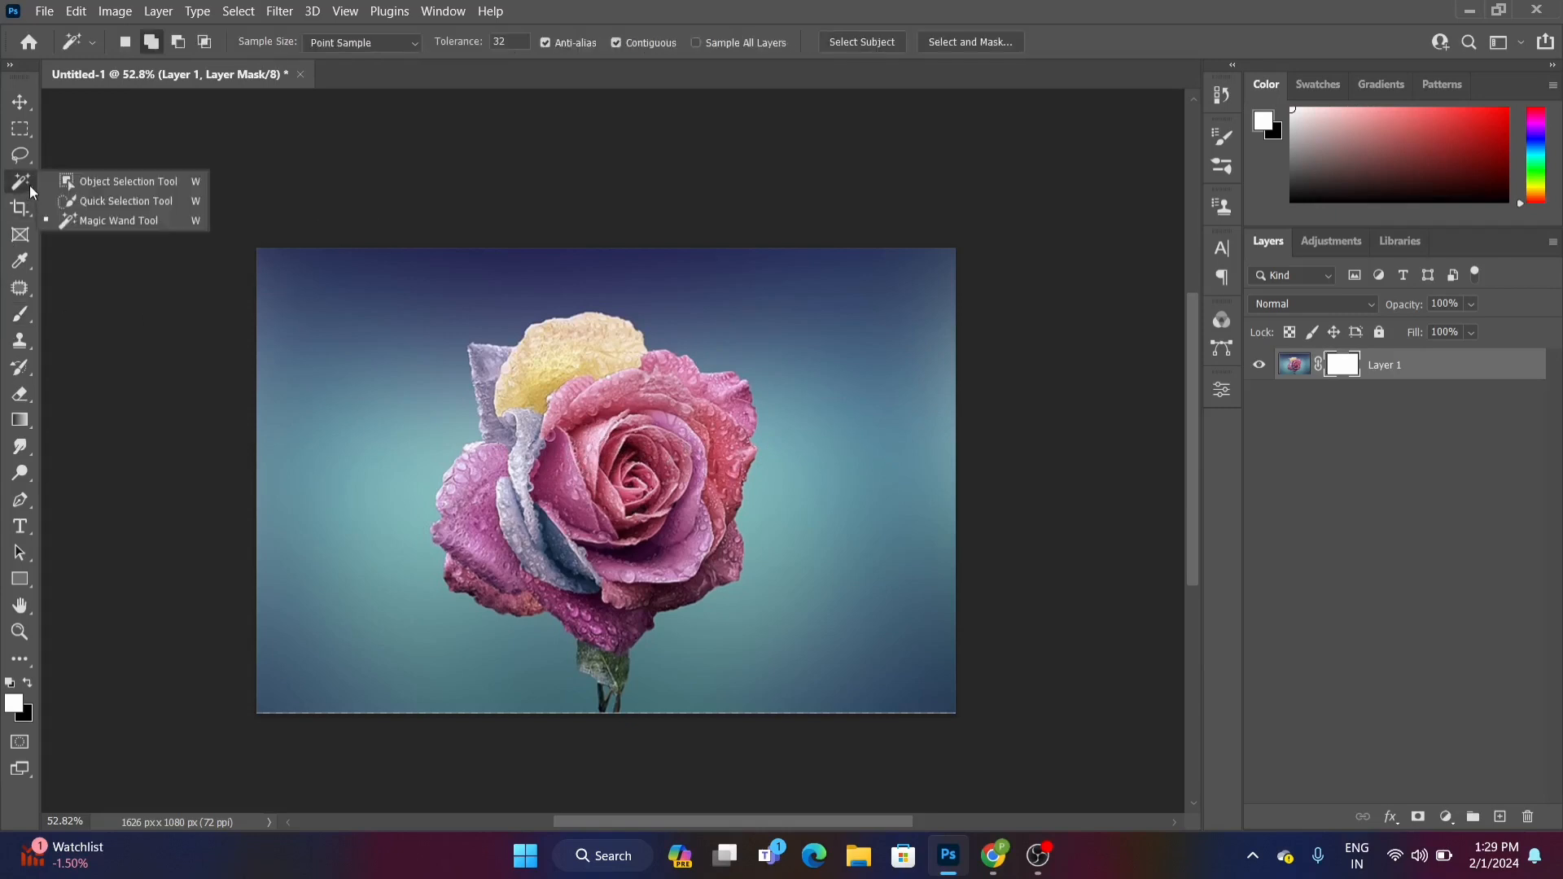
left_click(89, 218)
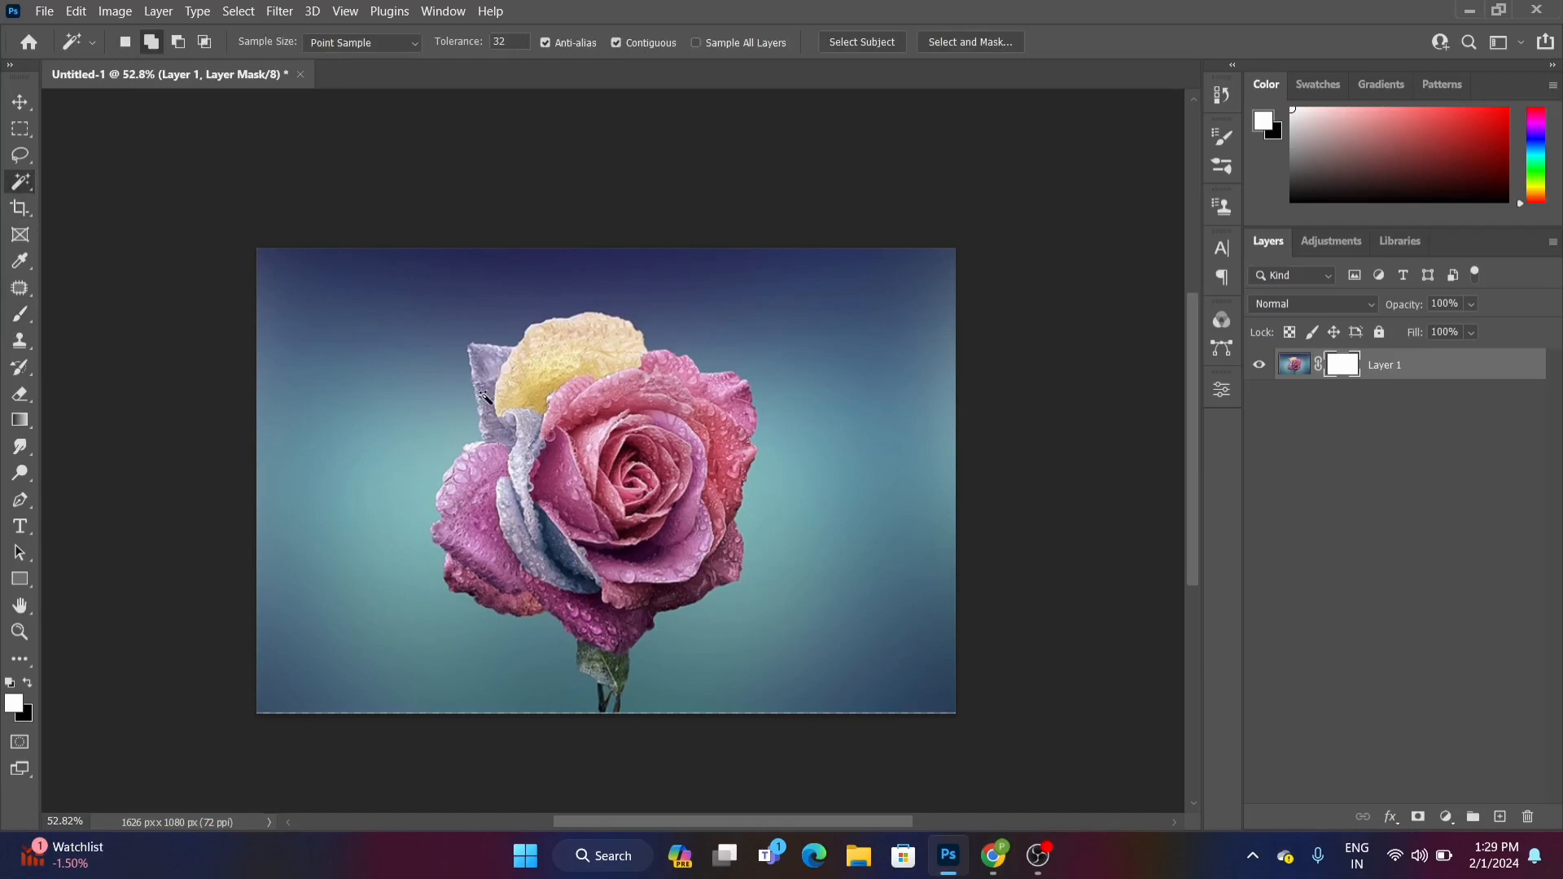
left_click(859, 42)
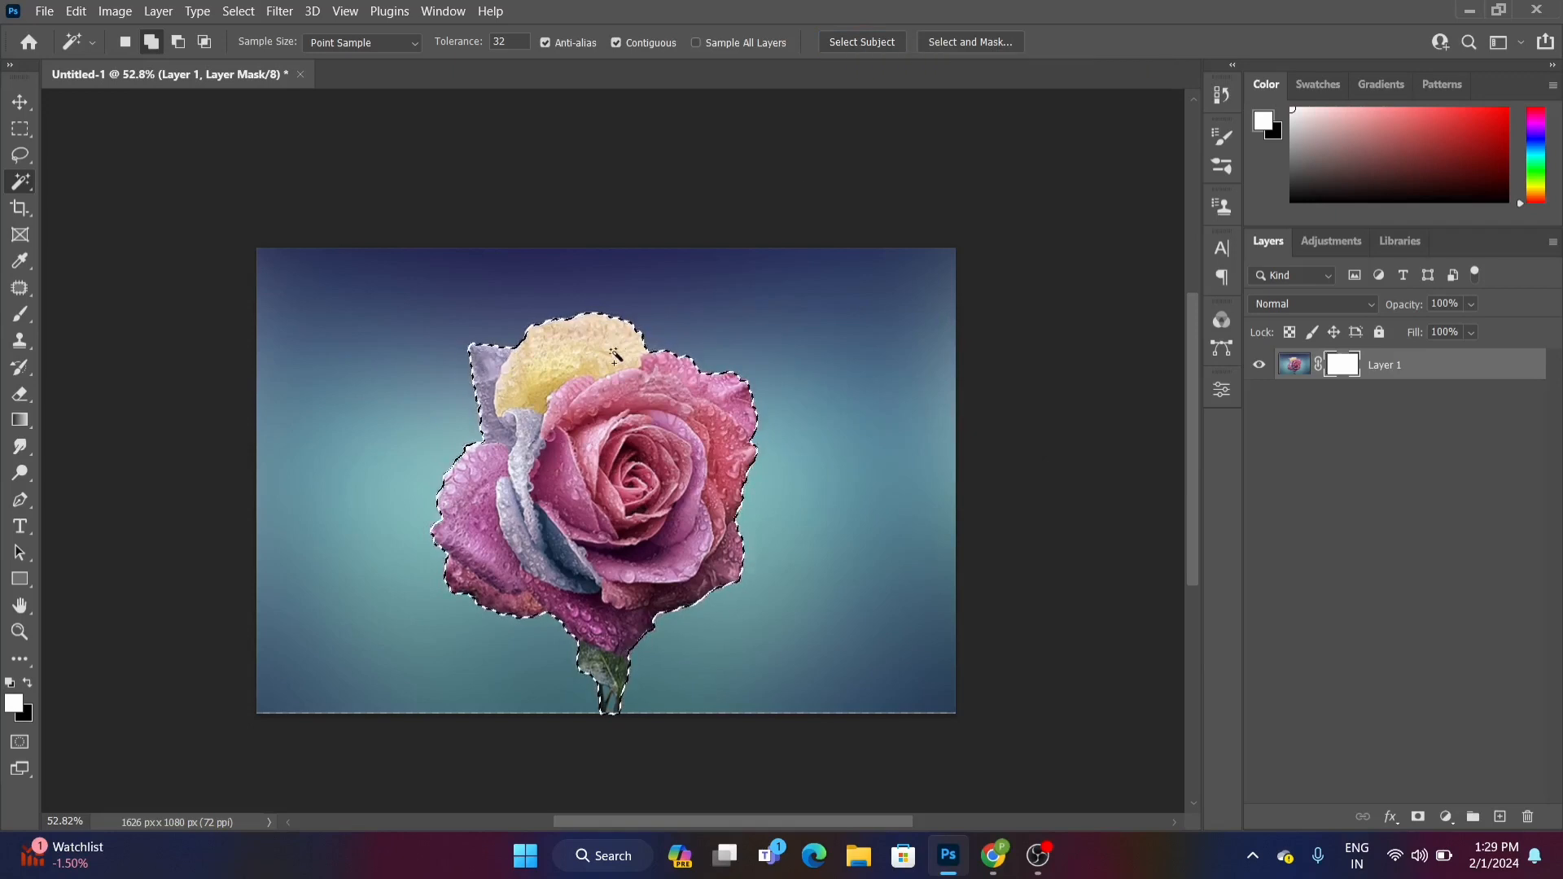
Hide the rose's upper petals by erasing on the Layer 1 mask within the selection, and deselect the rose
left_click(22, 400)
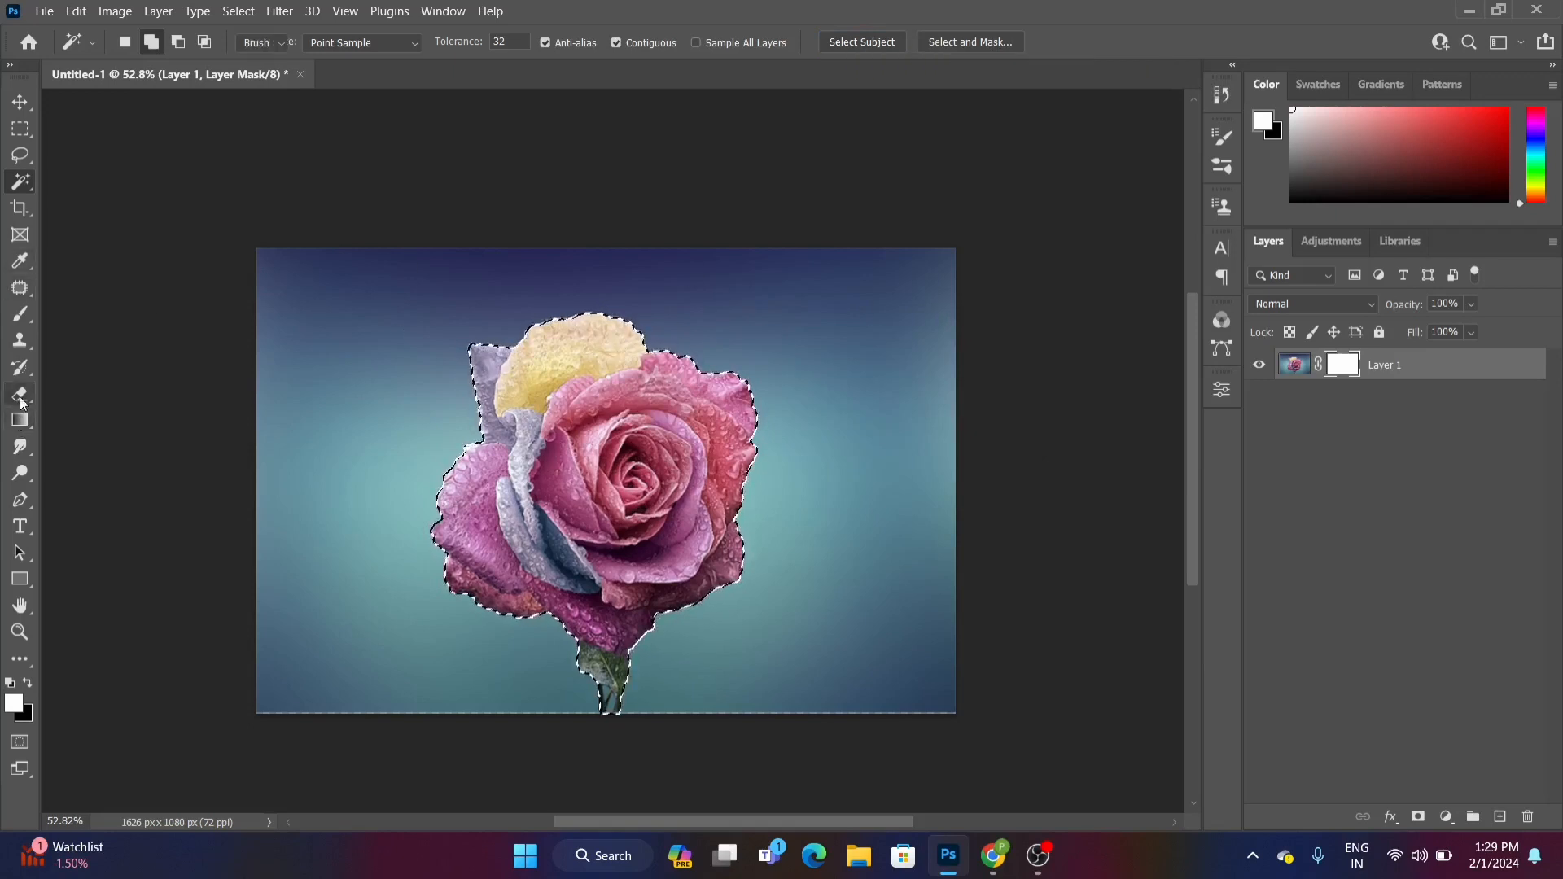
mouse_move(464, 383)
left_mouse_down()
mouse_move(507, 348)
mouse_move(420, 375)
mouse_move(550, 341)
mouse_move(465, 395)
mouse_move(415, 387)
mouse_move(542, 332)
mouse_move(437, 358)
left_mouse_up()
mouse_move(716, 313)
left_mouse_down()
mouse_move(307, 436)
mouse_move(692, 358)
left_mouse_up()
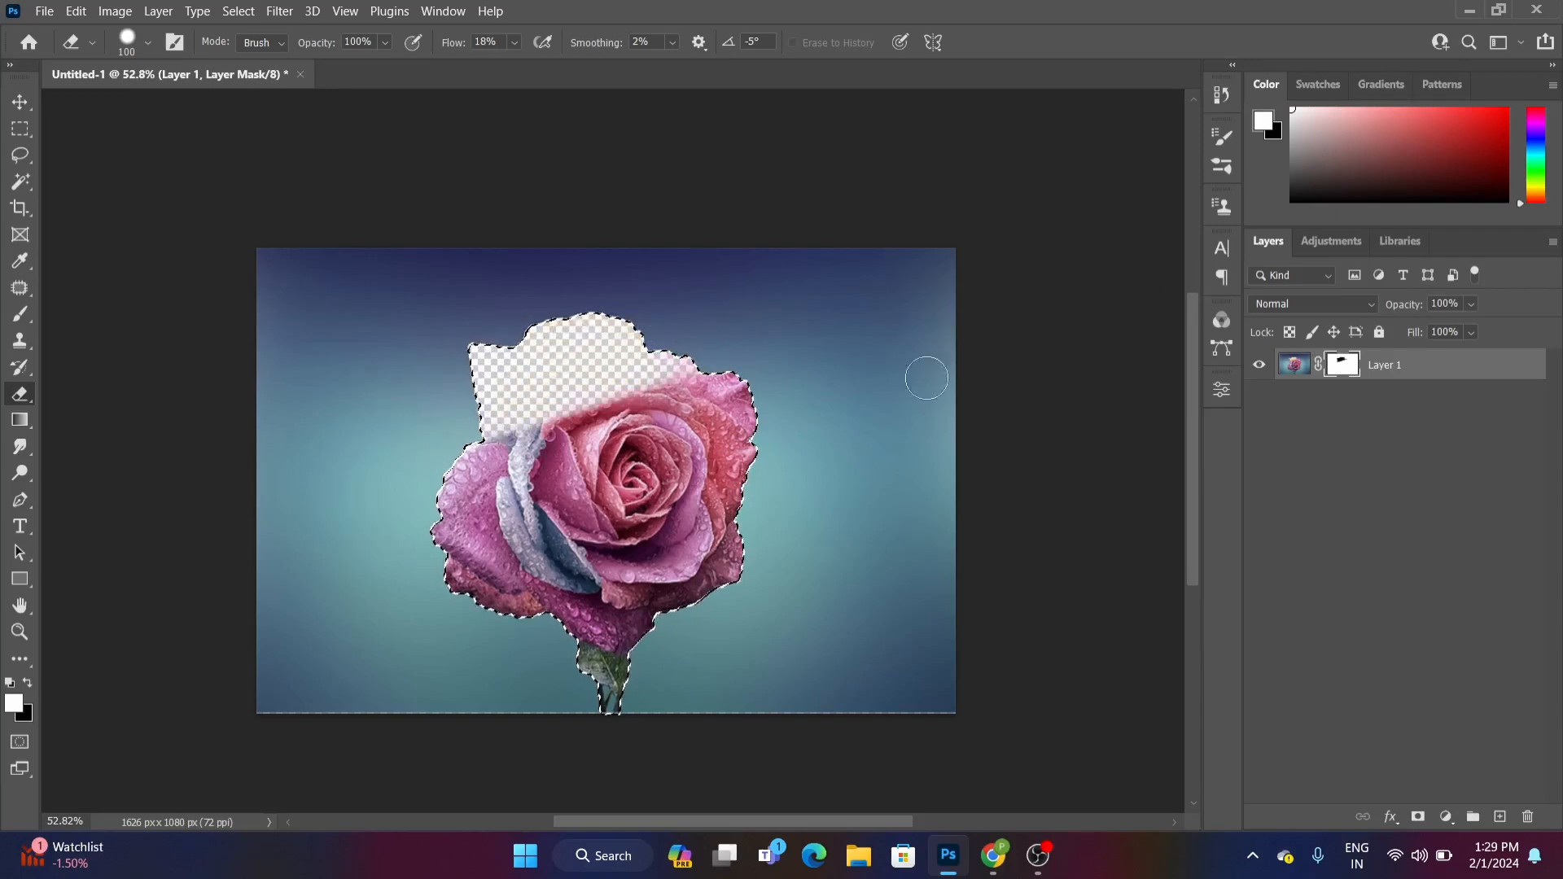
key("ctrl+d")
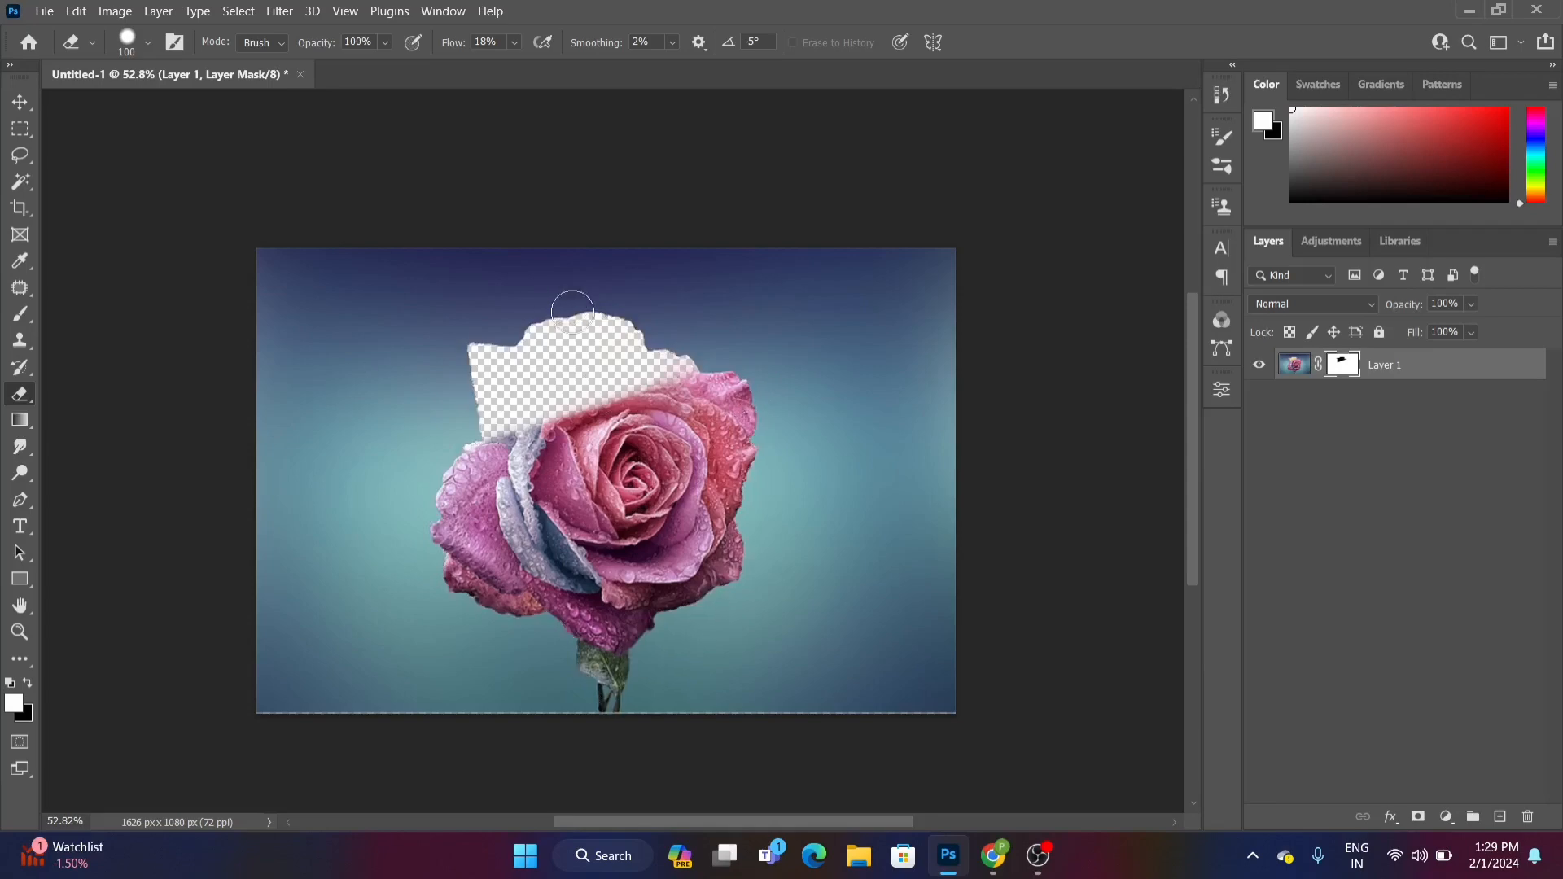
scroll(506, 372, "up", 3)
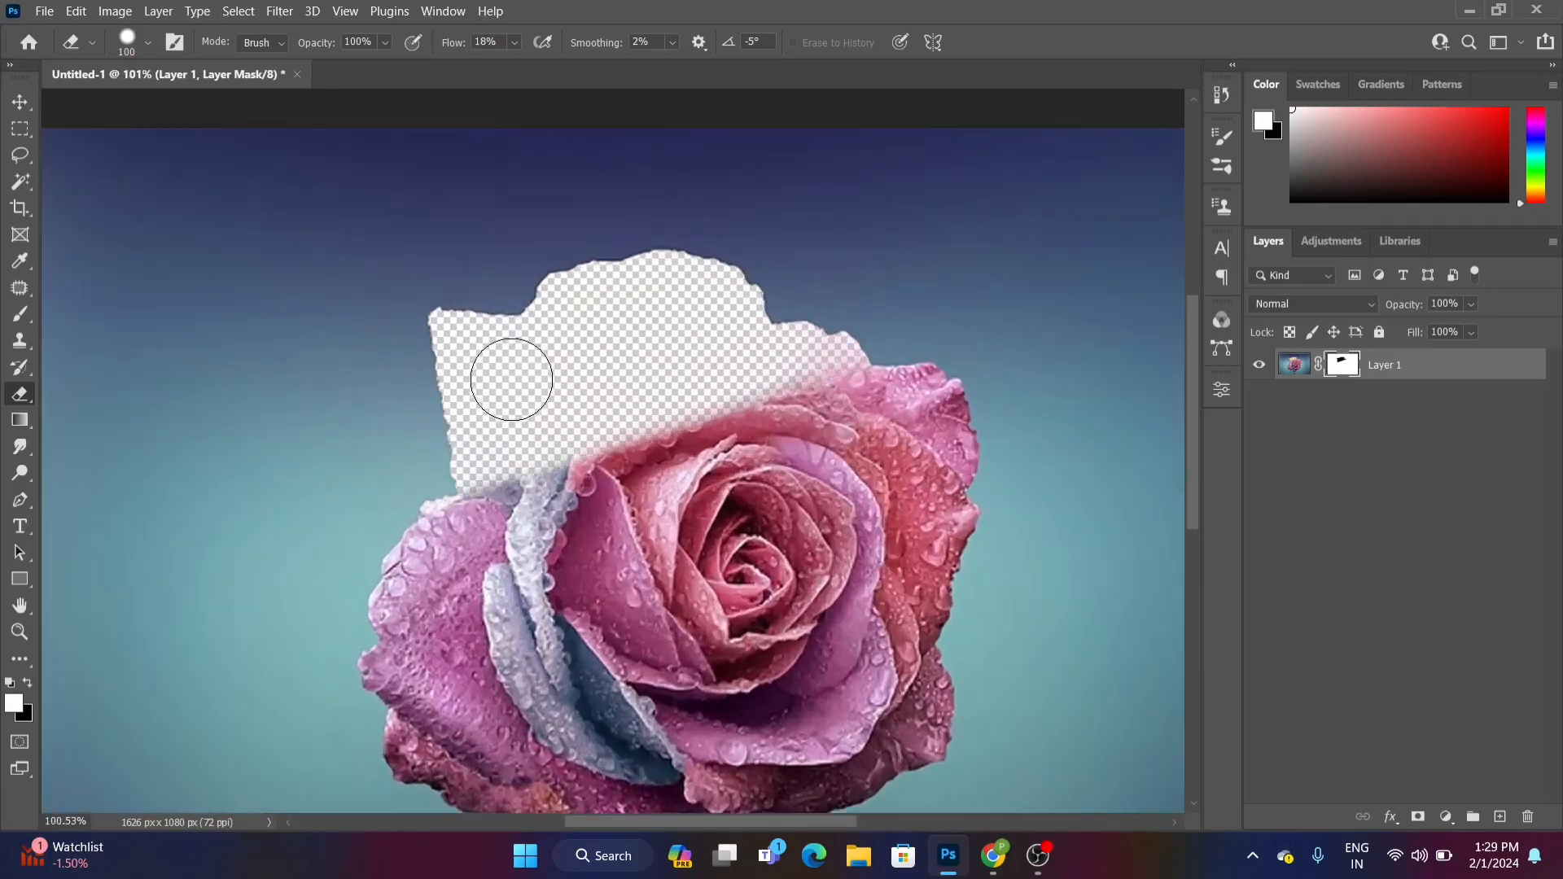
scroll(511, 381, "down", 3)
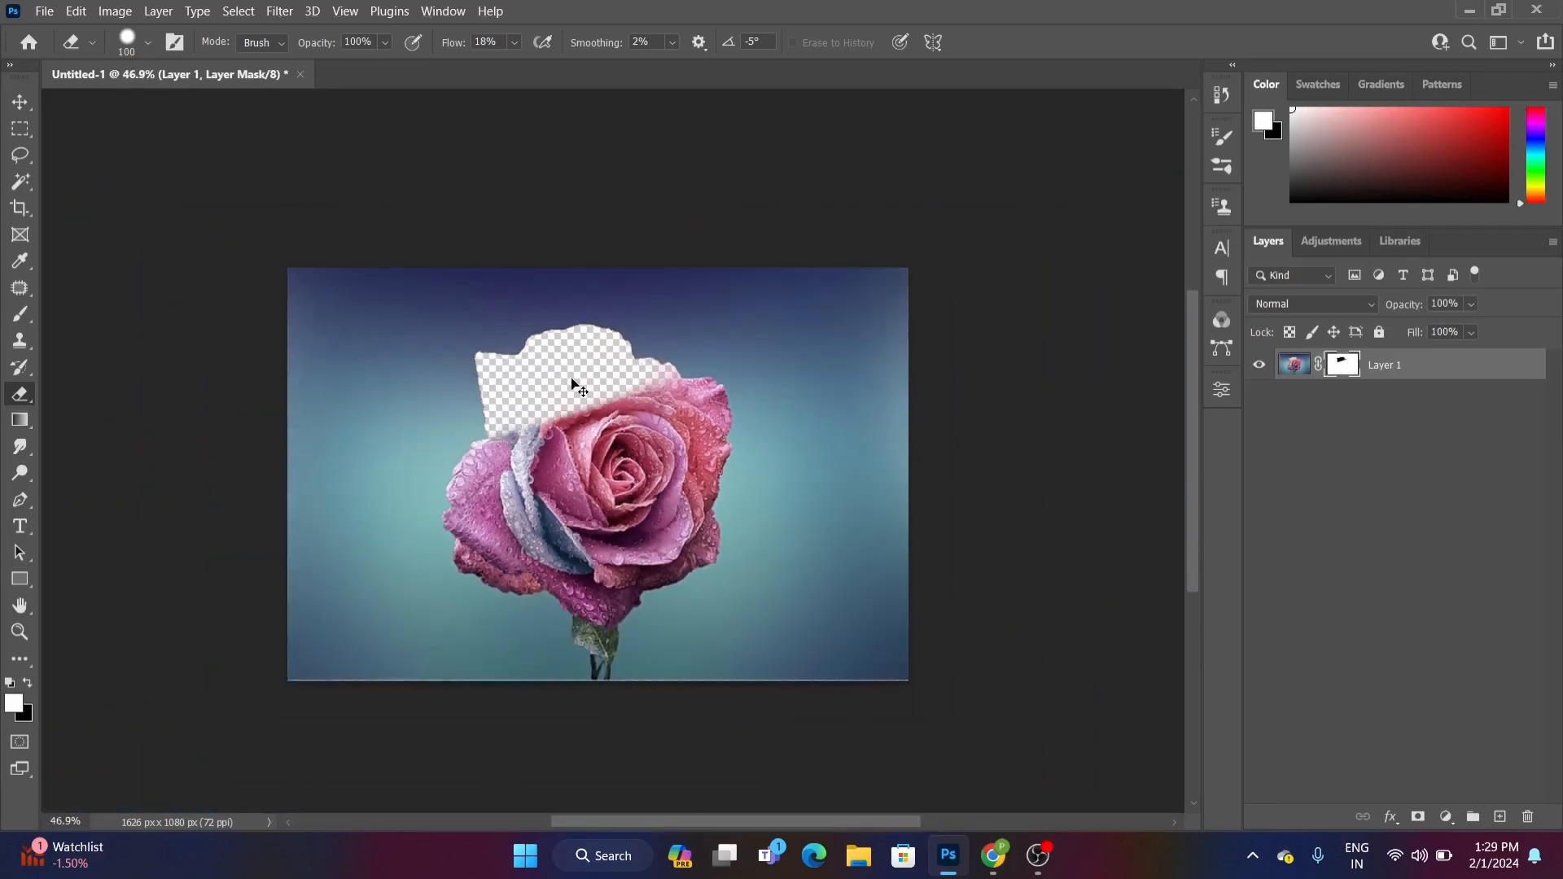
key("ctrl+shift+s")
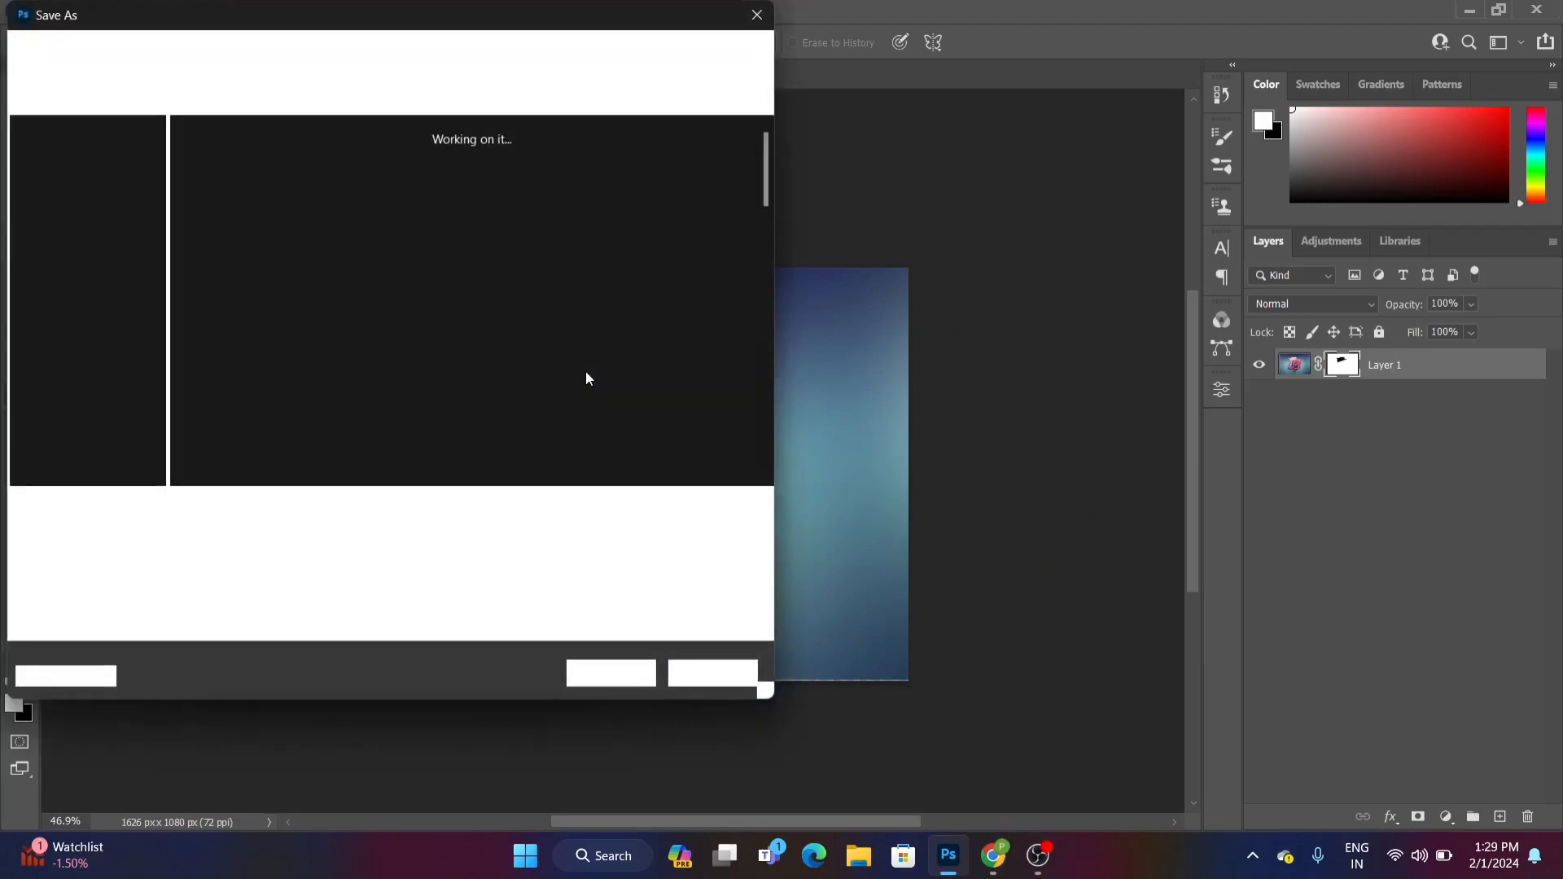
left_click(755, 14)
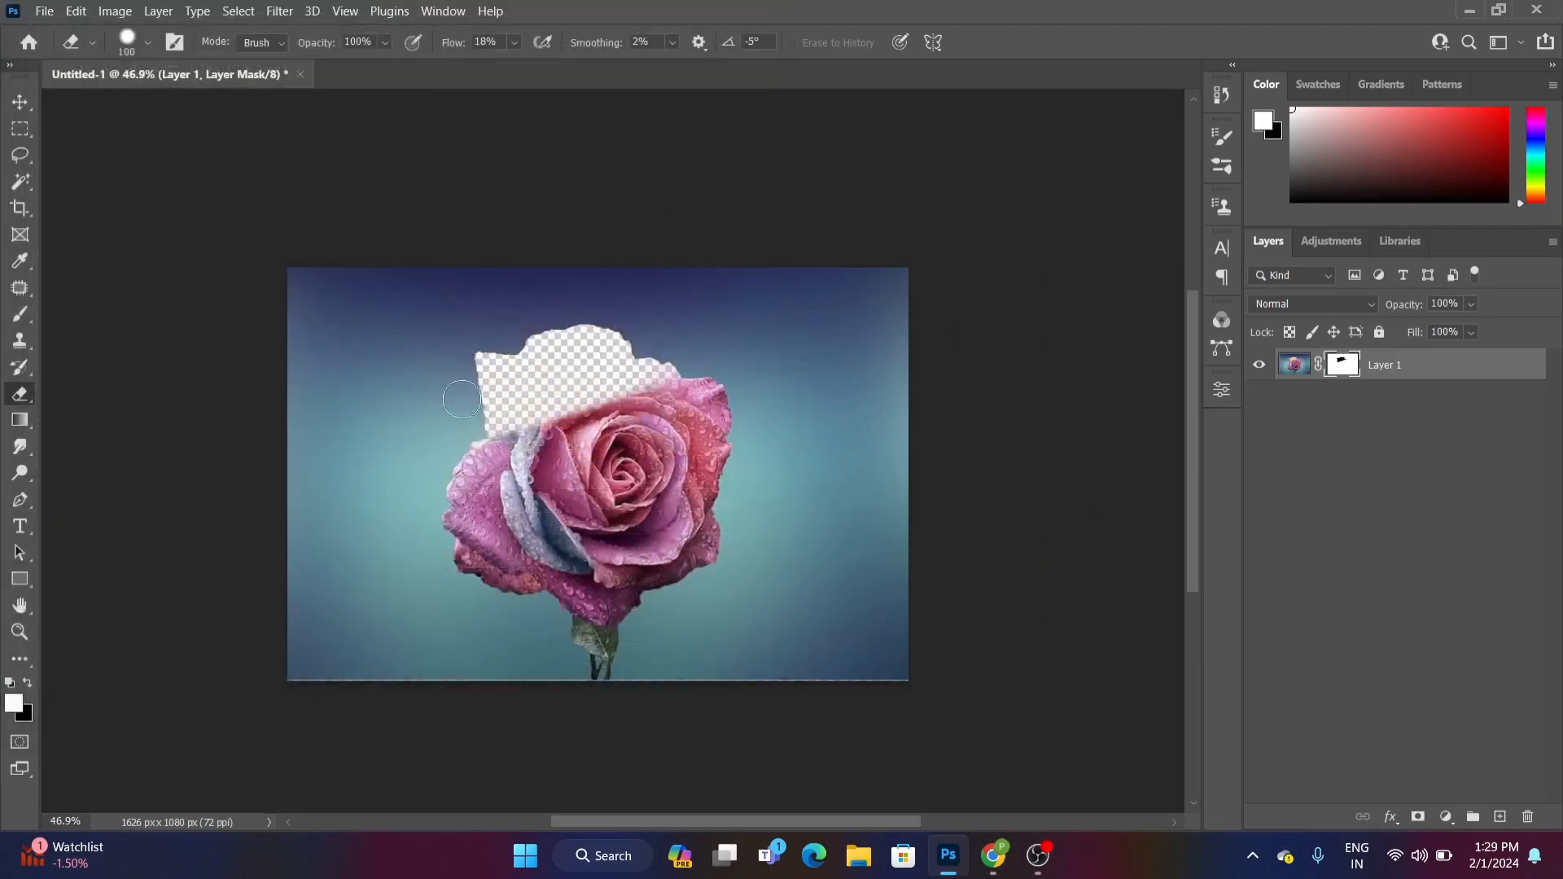
Undo the eraser strokes over the rose's upper petals and clear the selection
key("ctrl+z")
key("ctrl+z")
key("ctrl+z")
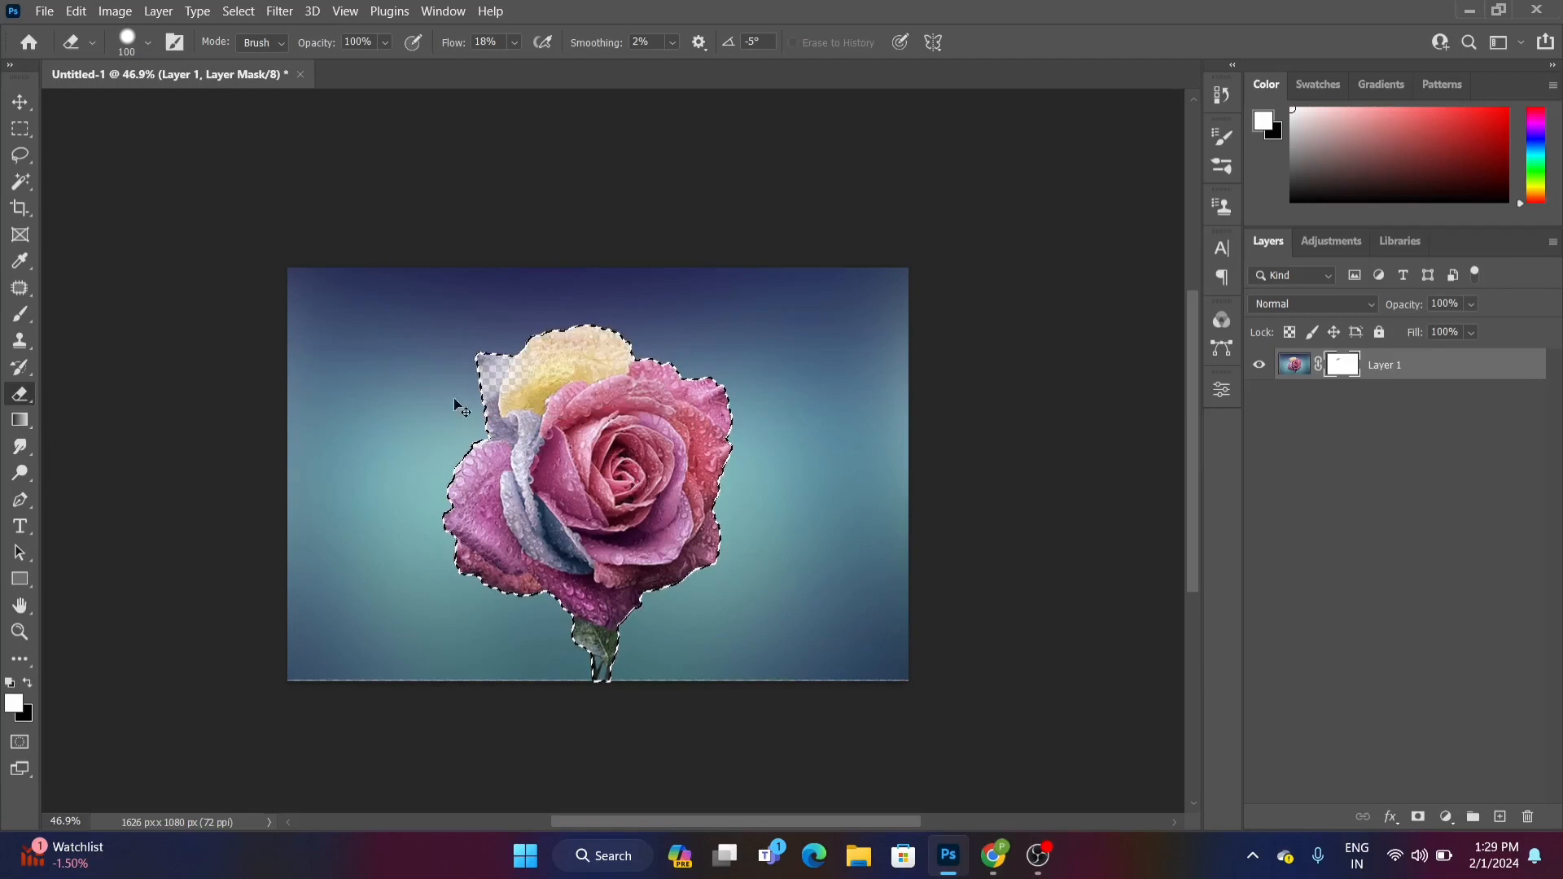
key("ctrl+z")
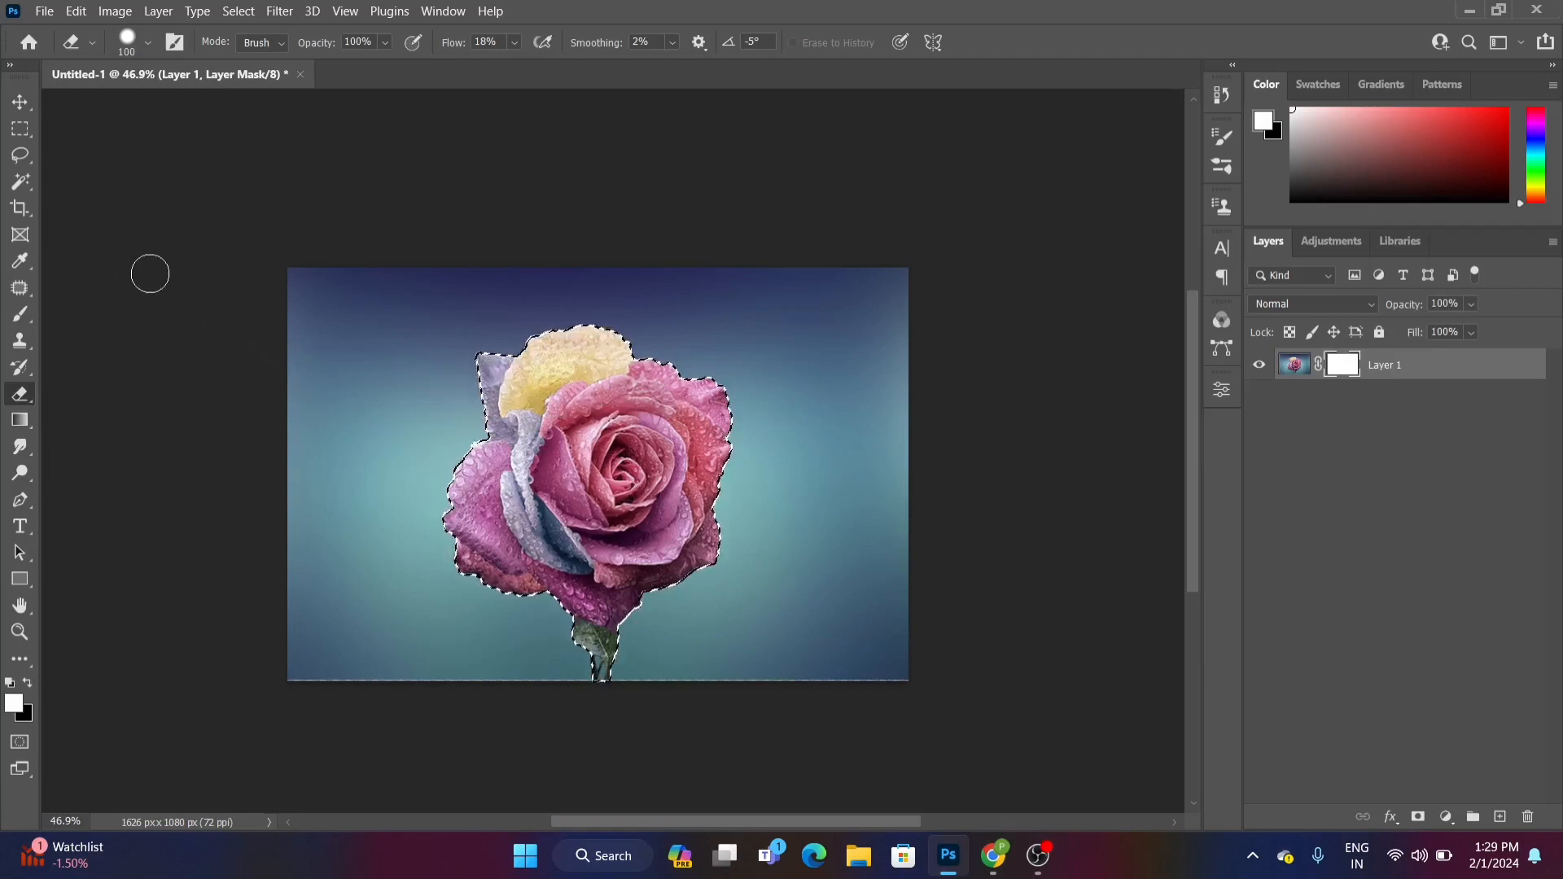
key("ctrl+d")
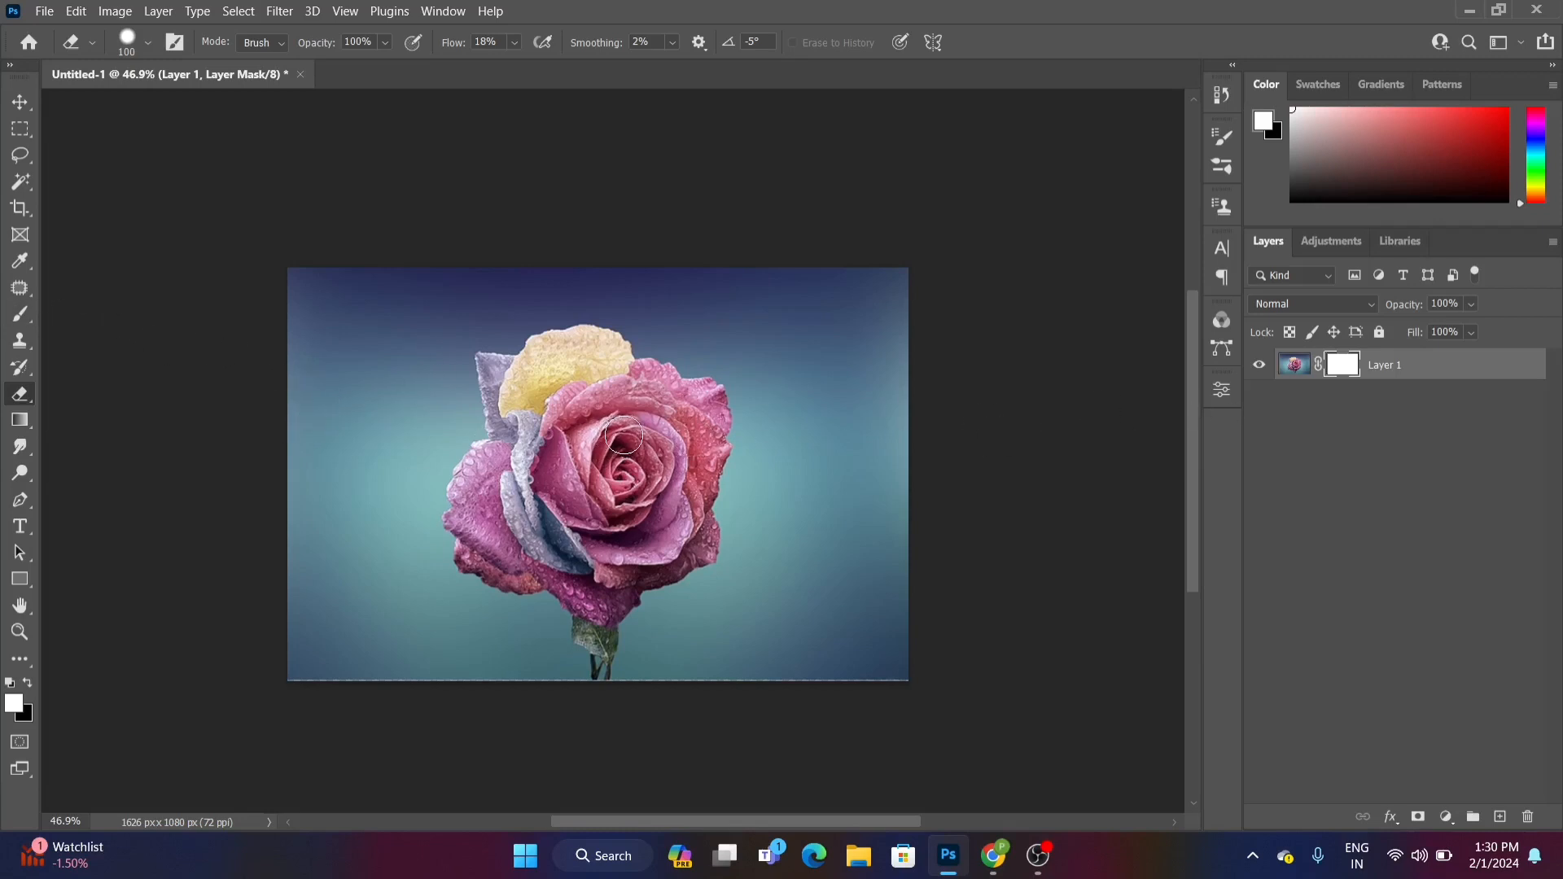
Hide most of the rose with broad Eraser strokes on the Layer 1 mask, and compare with the mask disabled and enabled
left_click(1337, 370, "shift")
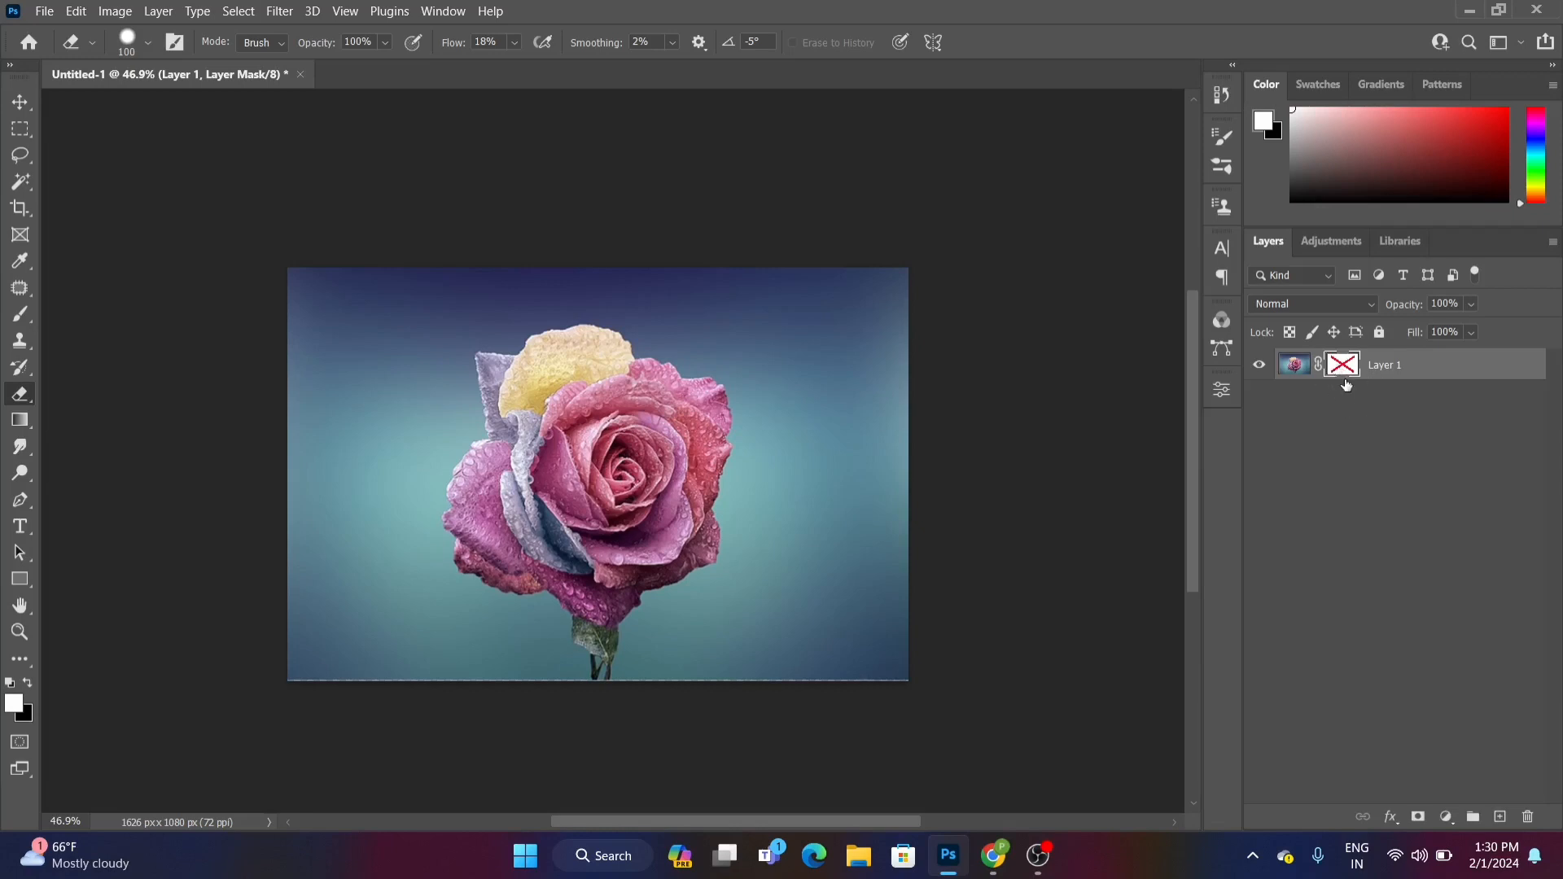
key("ctrl+z")
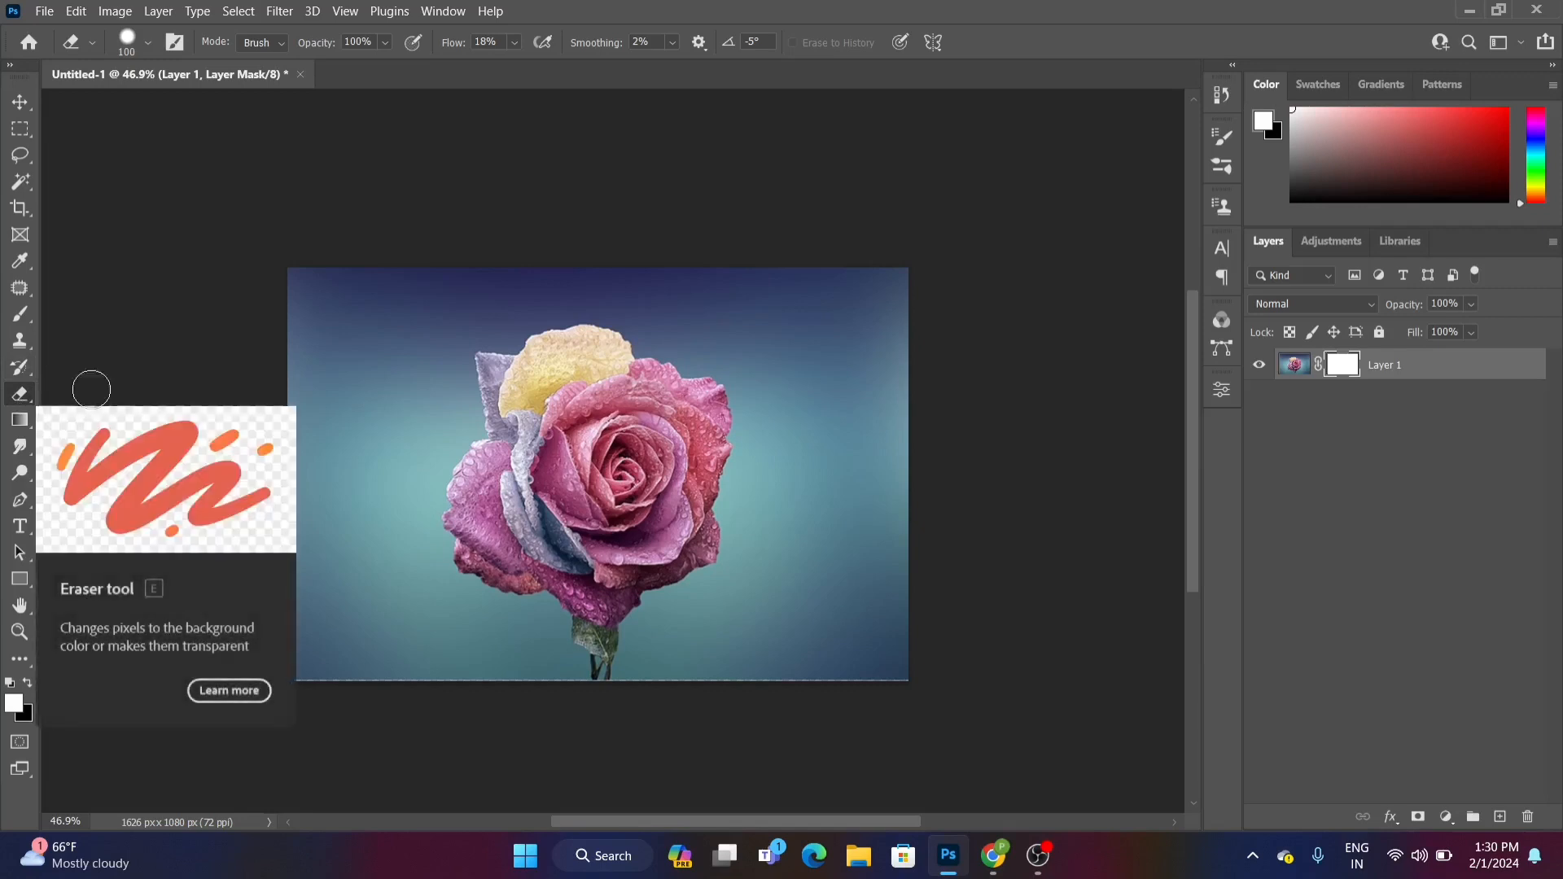
mouse_move(506, 331)
left_mouse_down()
mouse_move(683, 338)
mouse_move(617, 359)
mouse_move(744, 391)
mouse_move(425, 445)
mouse_move(732, 461)
mouse_move(726, 477)
mouse_move(763, 490)
mouse_move(601, 502)
left_mouse_up()
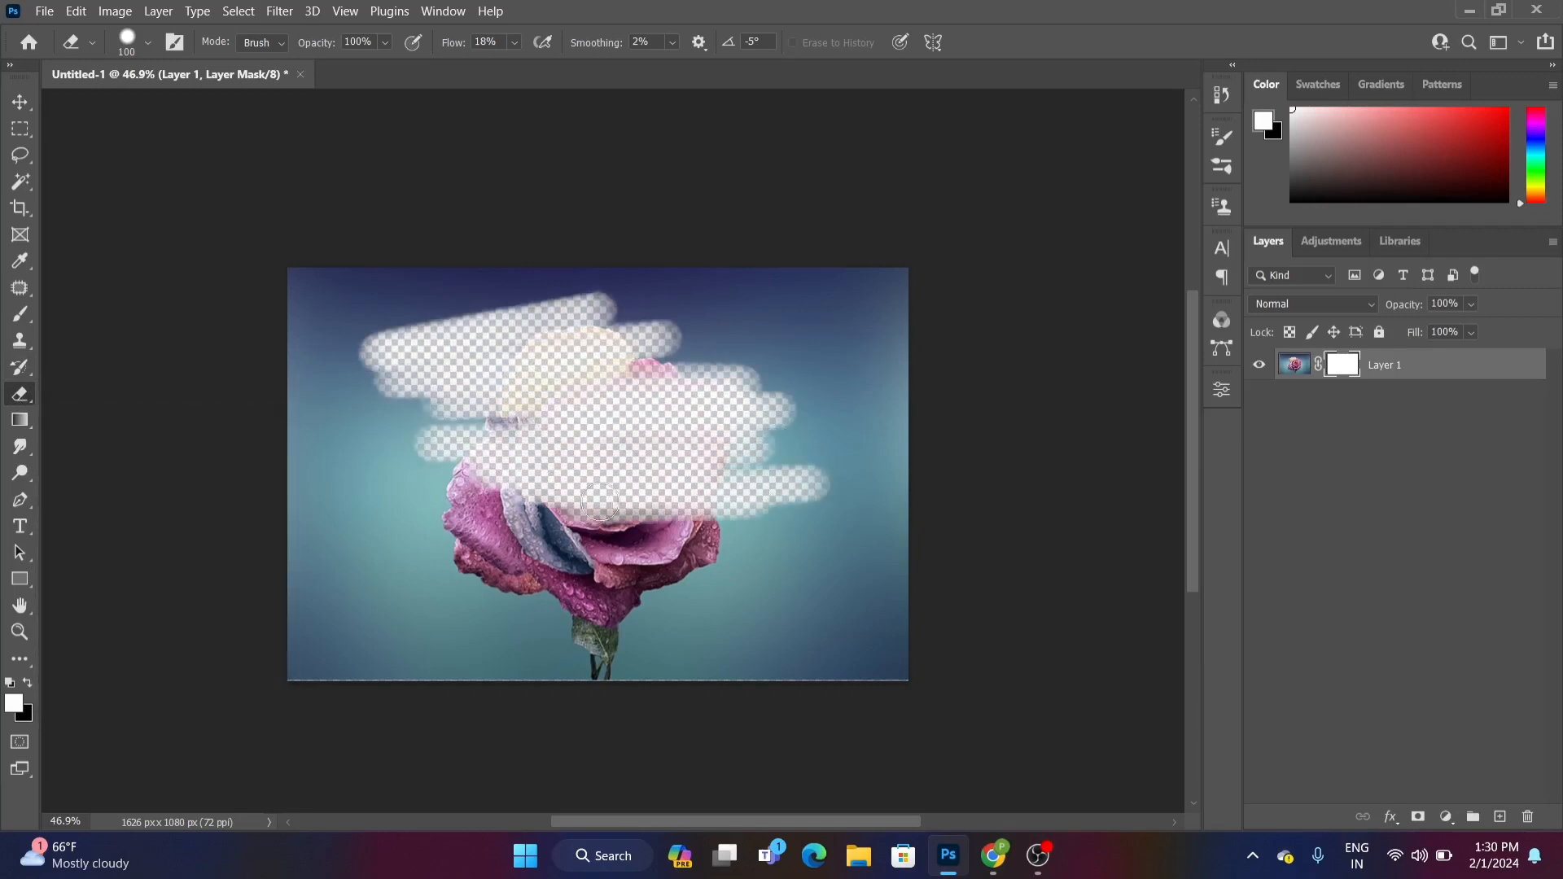
left_click(1344, 365, "shift")
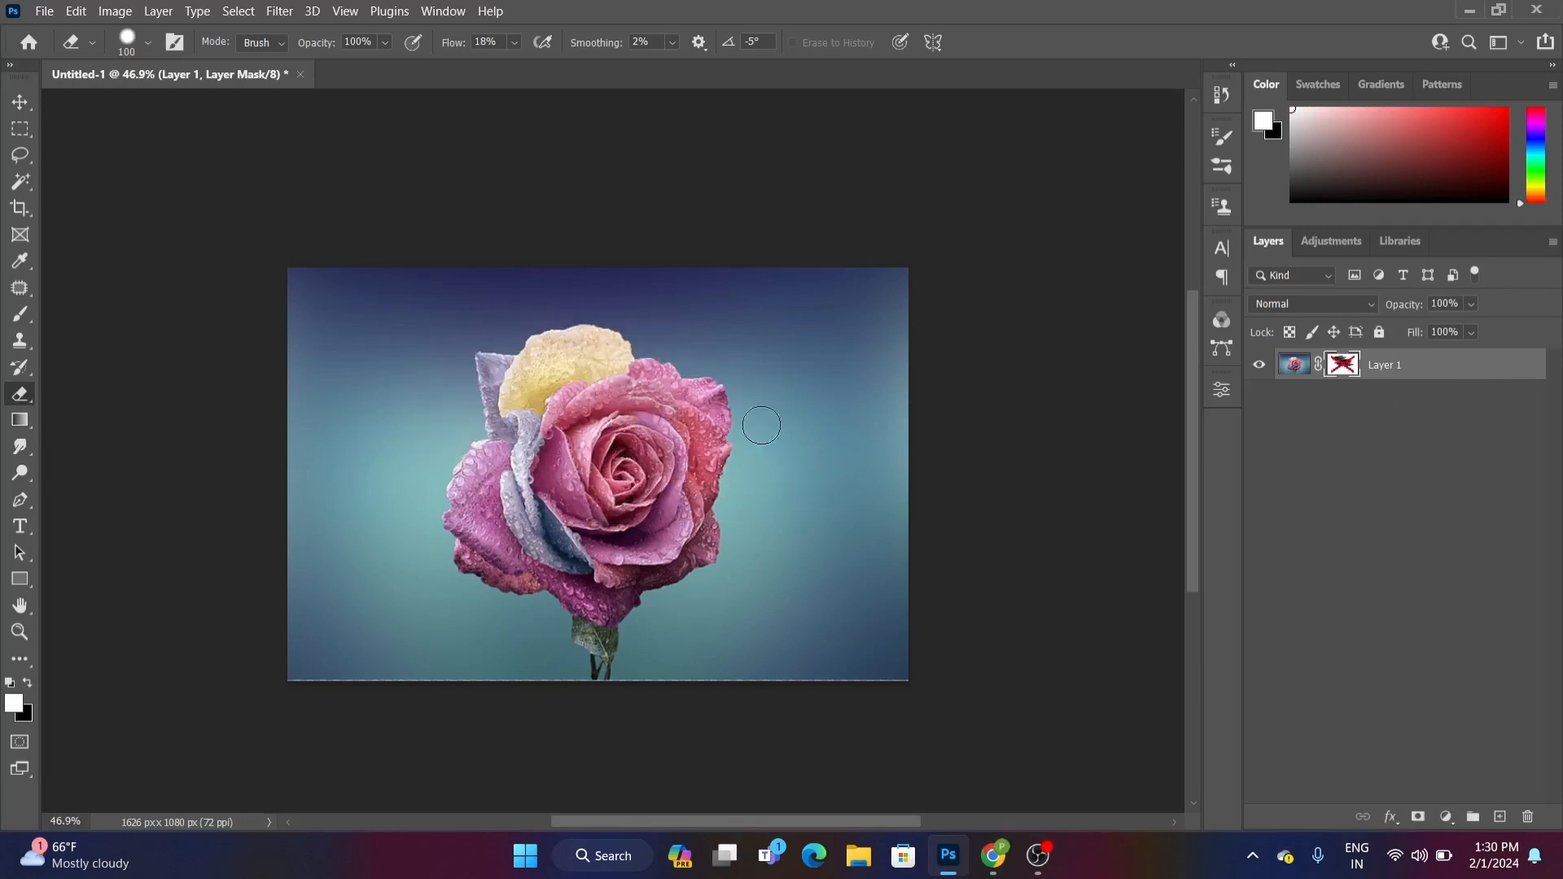
key("ctrl+z")
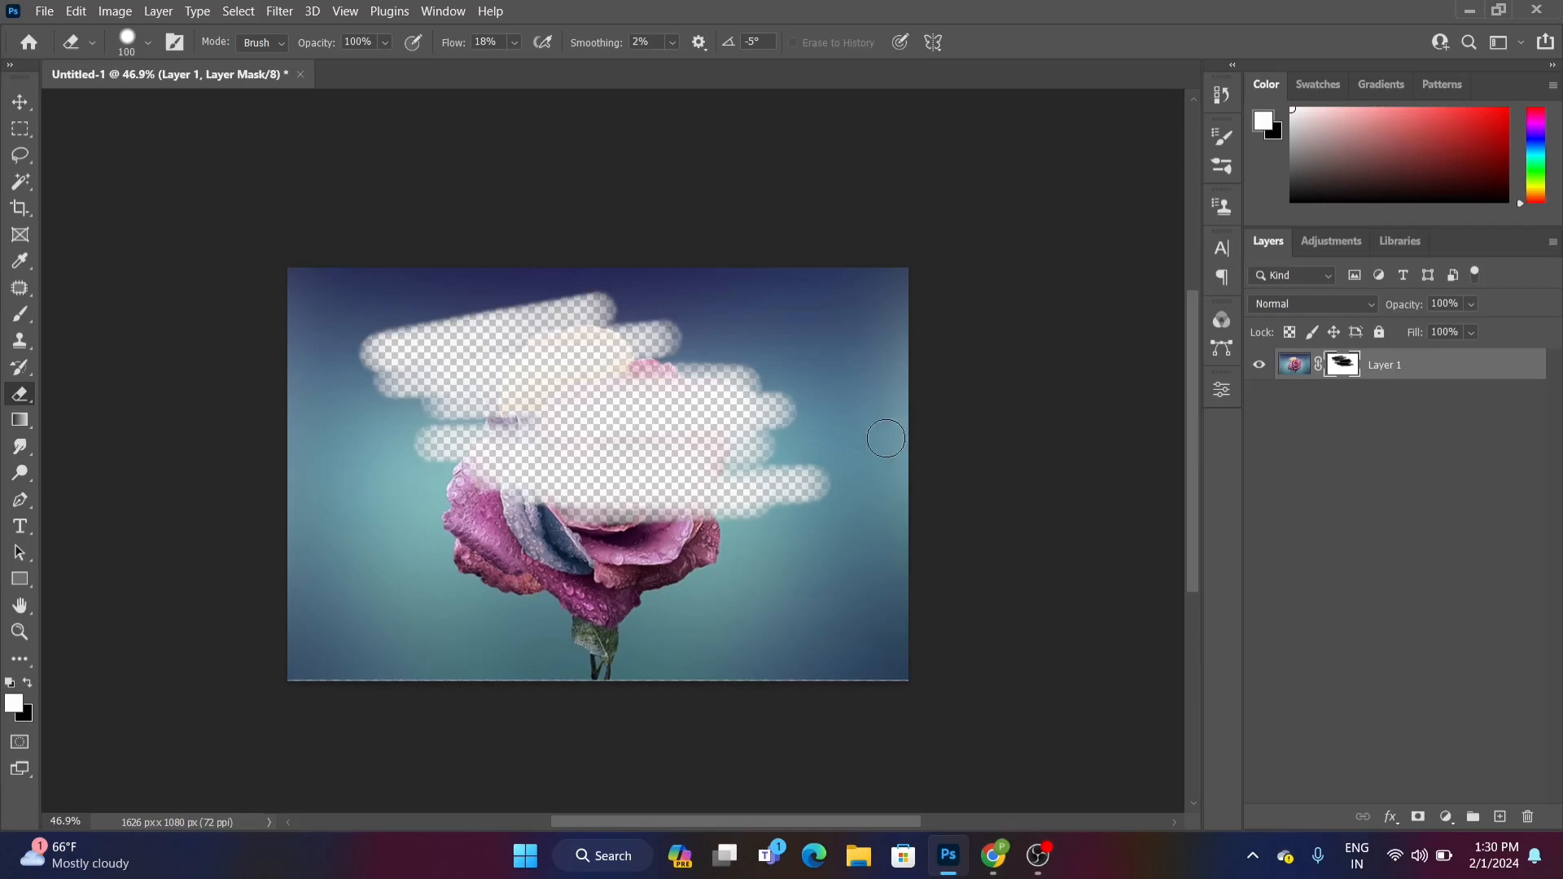
Try to bring back the erased background around the rose with Quick Selection strokes in Select and Mask, and cancel the refinement
double_click(1339, 364)
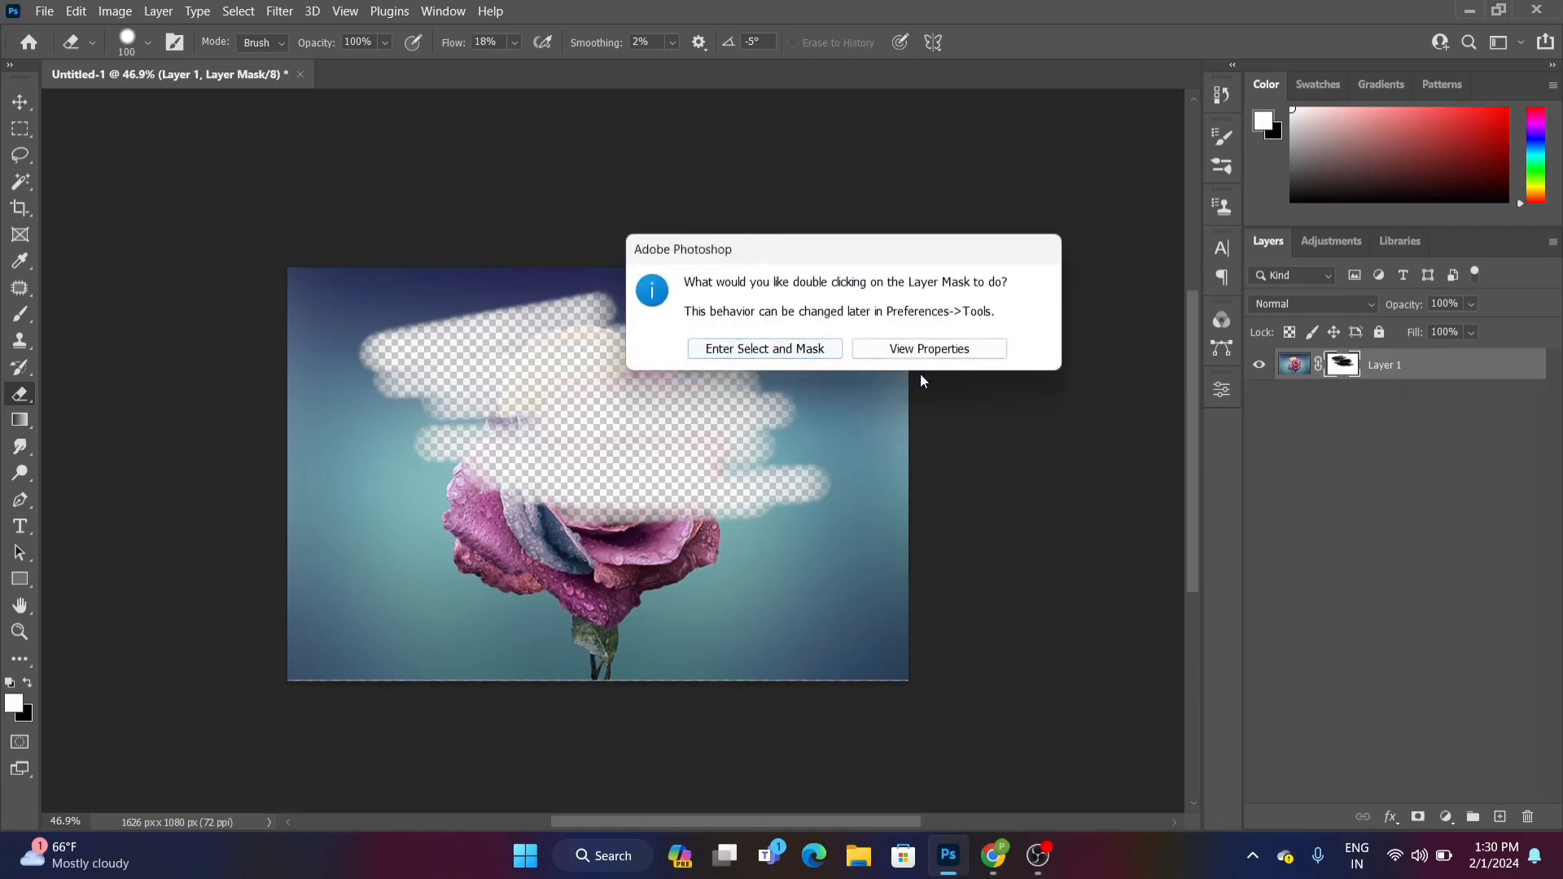
left_click(785, 349)
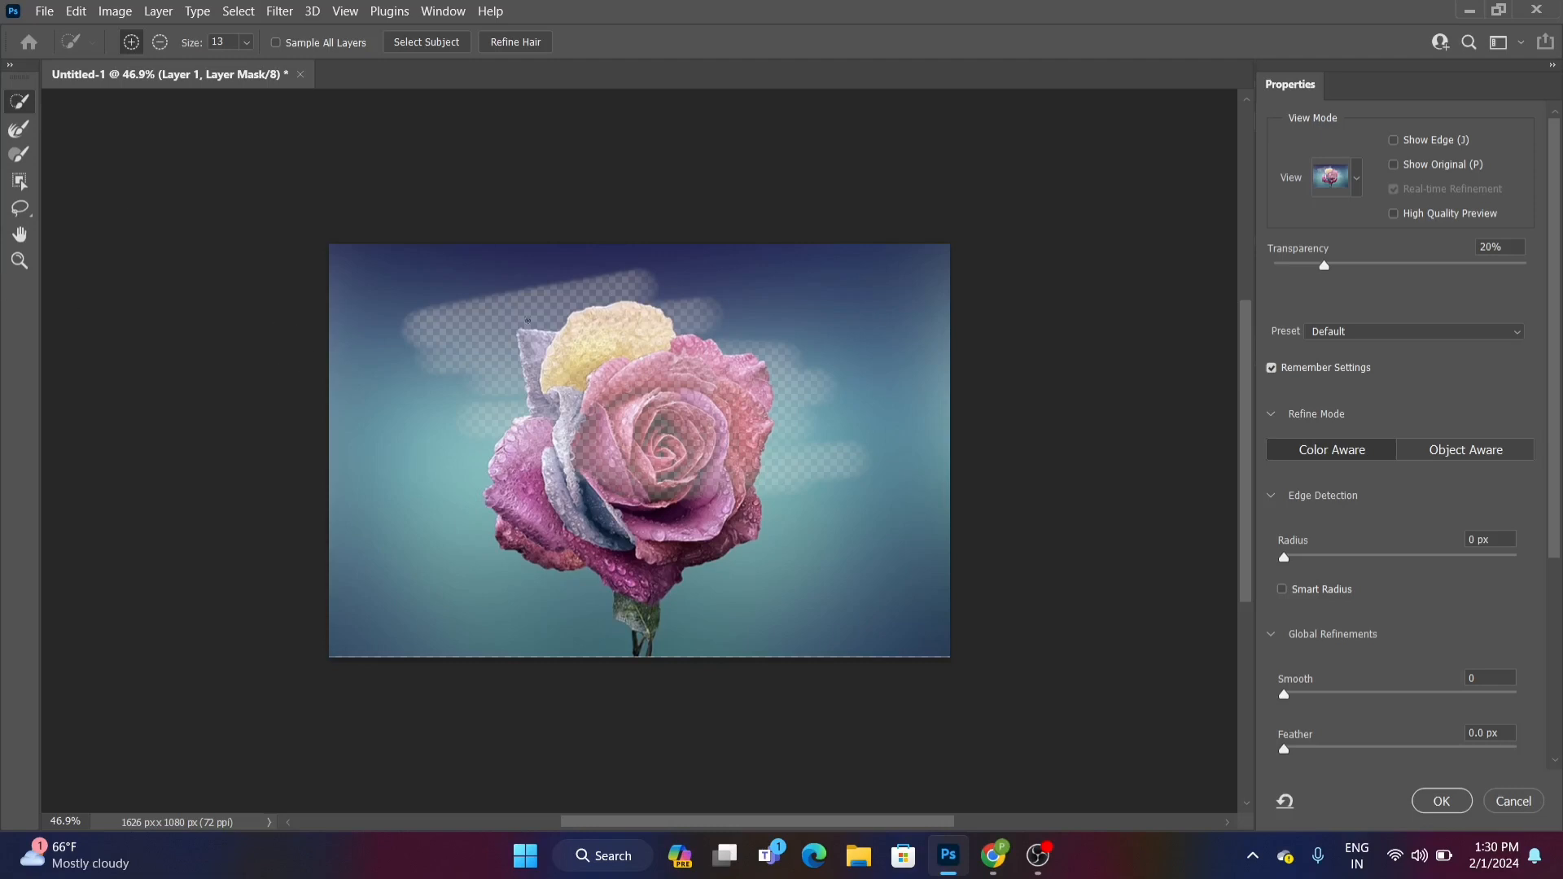
left_click_drag(435, 298, 454, 287)
mouse_move(473, 356)
left_mouse_down()
mouse_move(516, 354)
mouse_move(481, 336)
left_mouse_up()
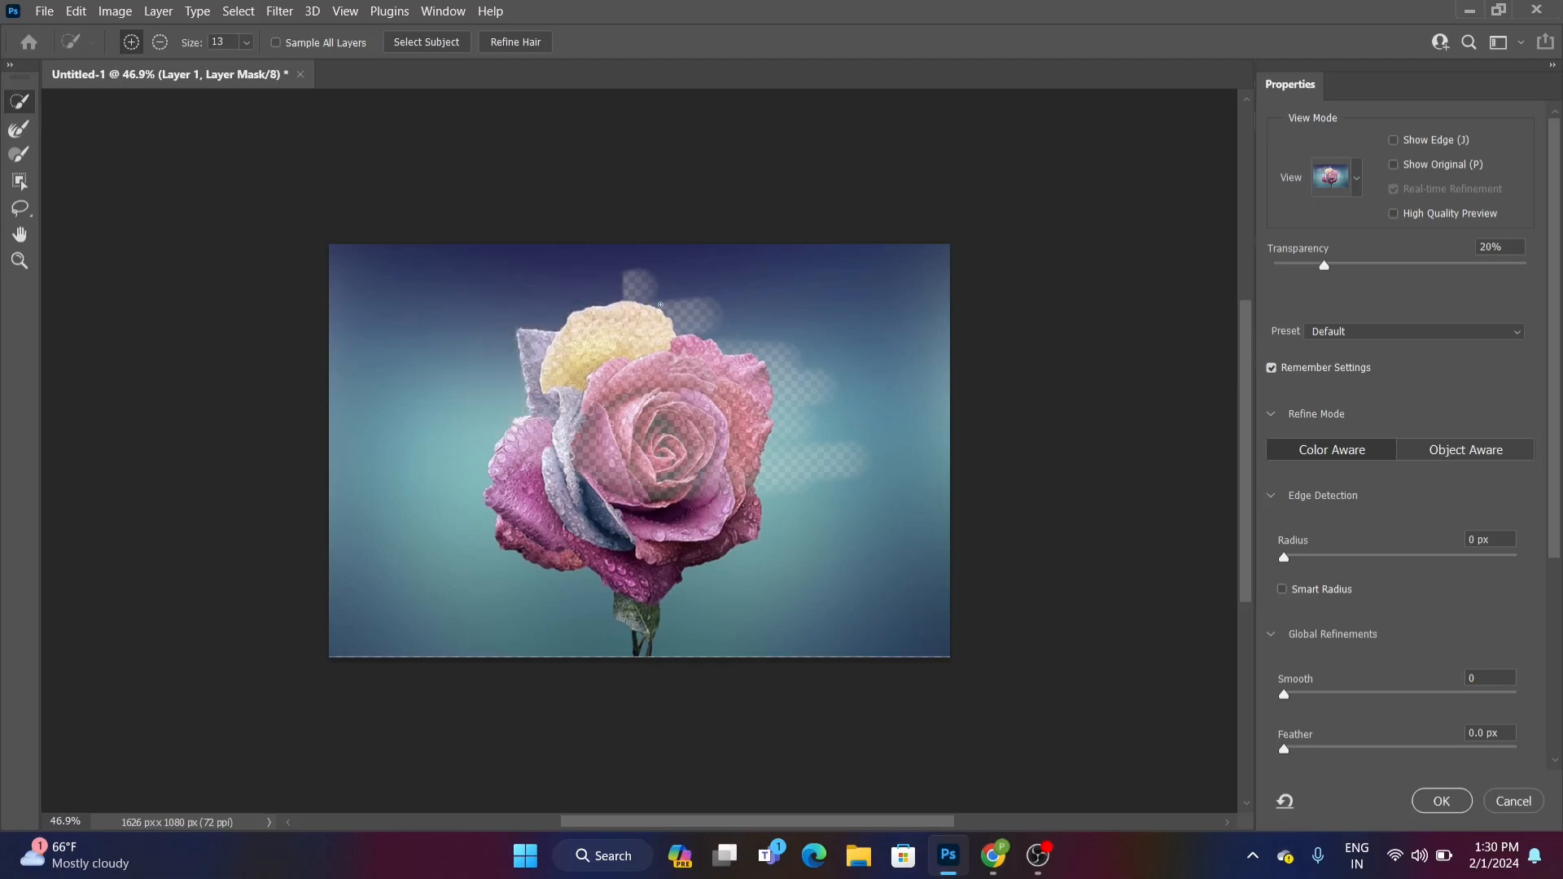
mouse_move(660, 304)
left_mouse_down()
mouse_move(785, 392)
mouse_move(806, 464)
left_mouse_up()
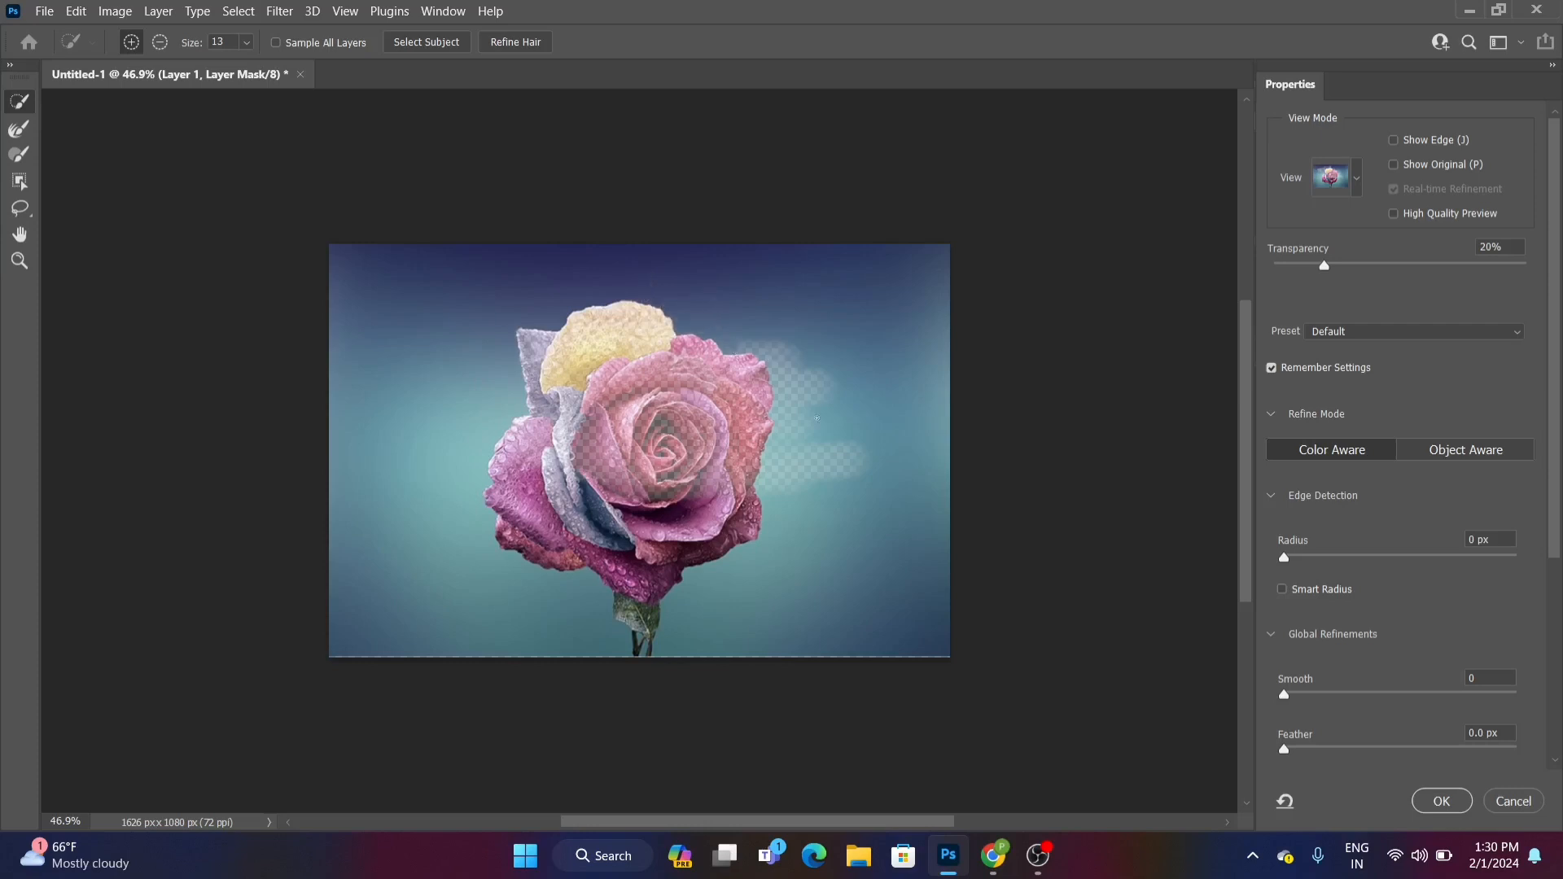
scroll(1280, 523, "down", 2)
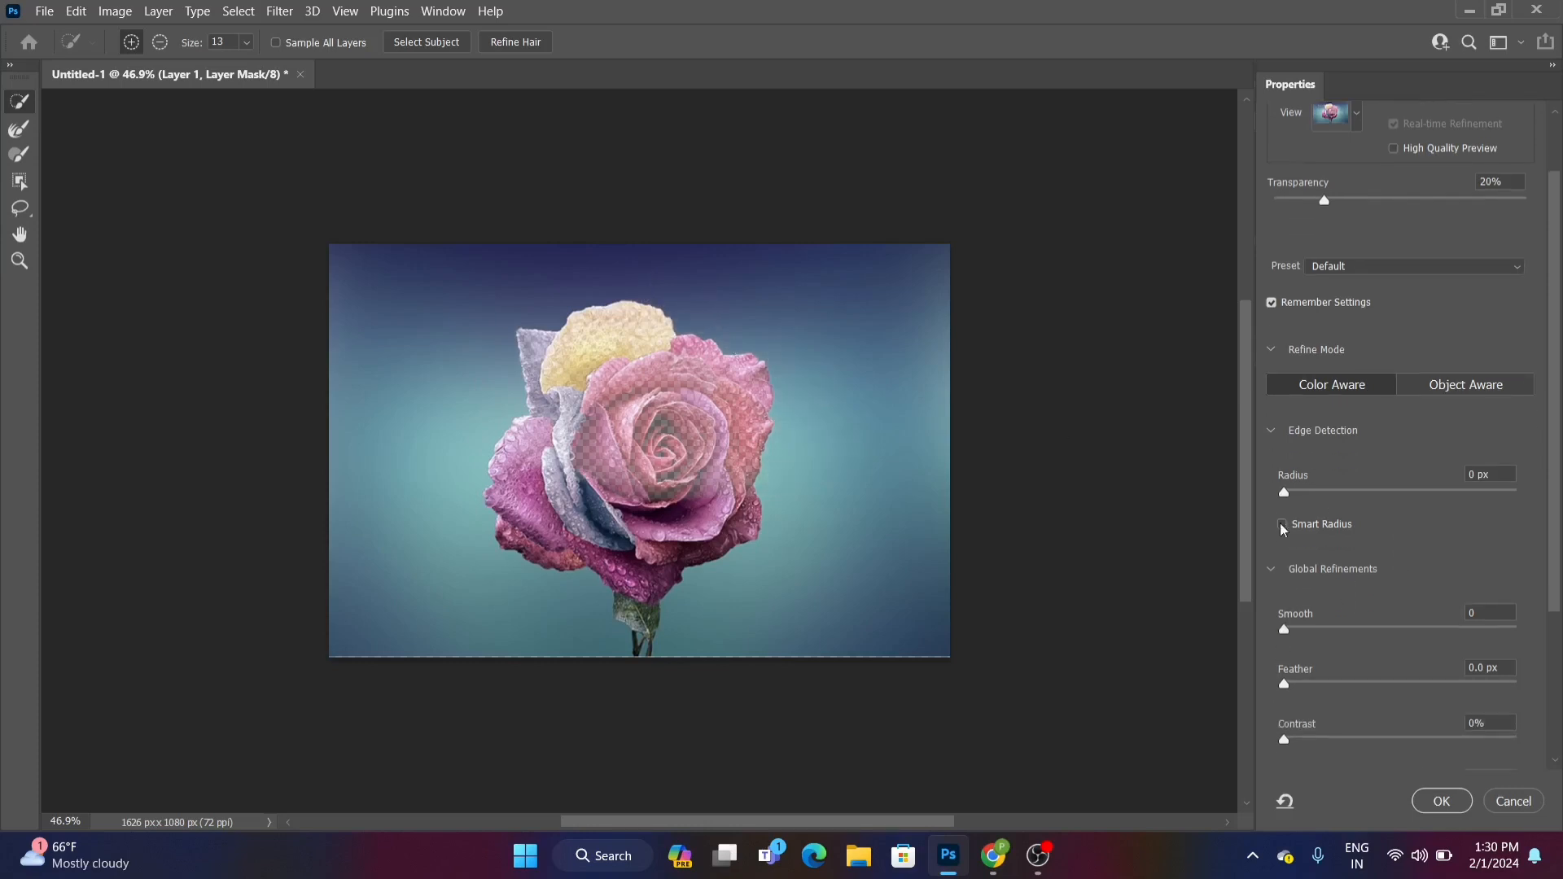
scroll(1349, 225, "up", 2)
scroll(1349, 223, "down", 2)
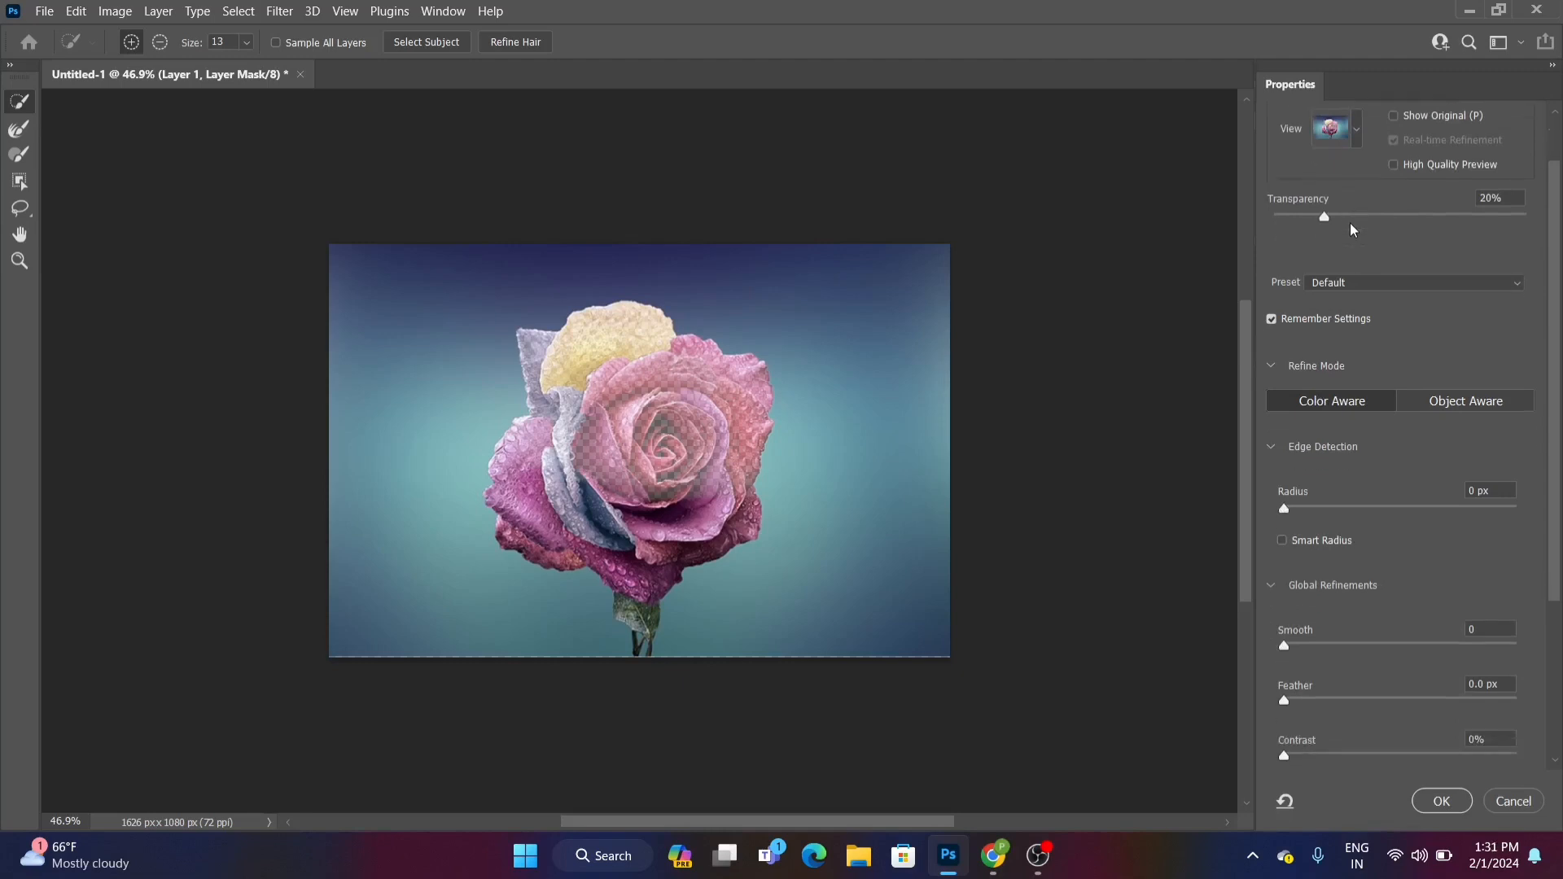
scroll(1350, 223, "up", 2)
scroll(1349, 223, "down", 3)
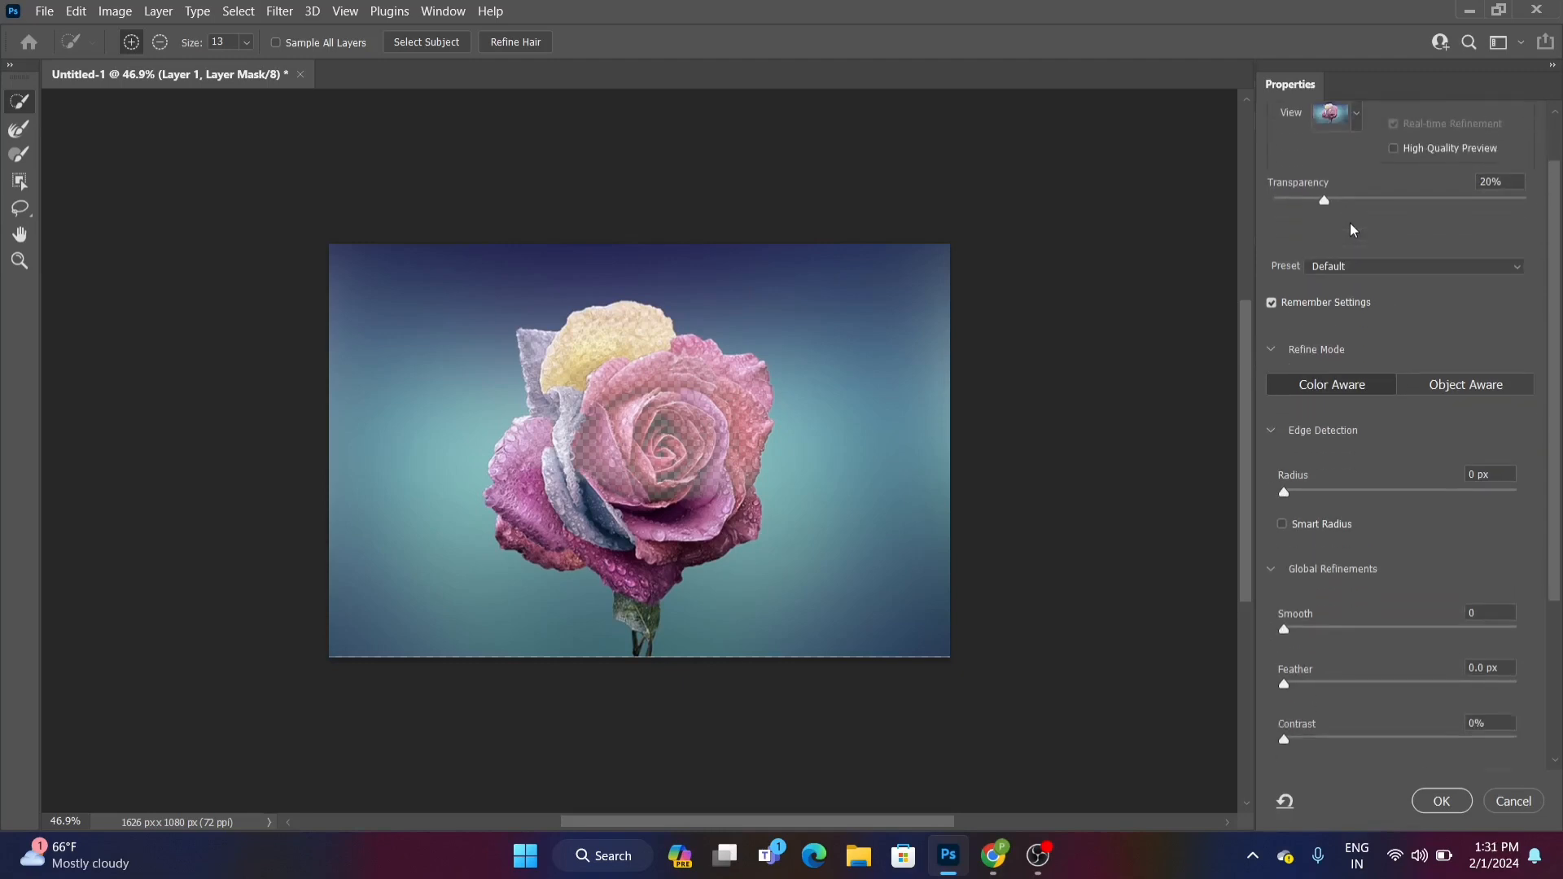
left_click(1507, 802)
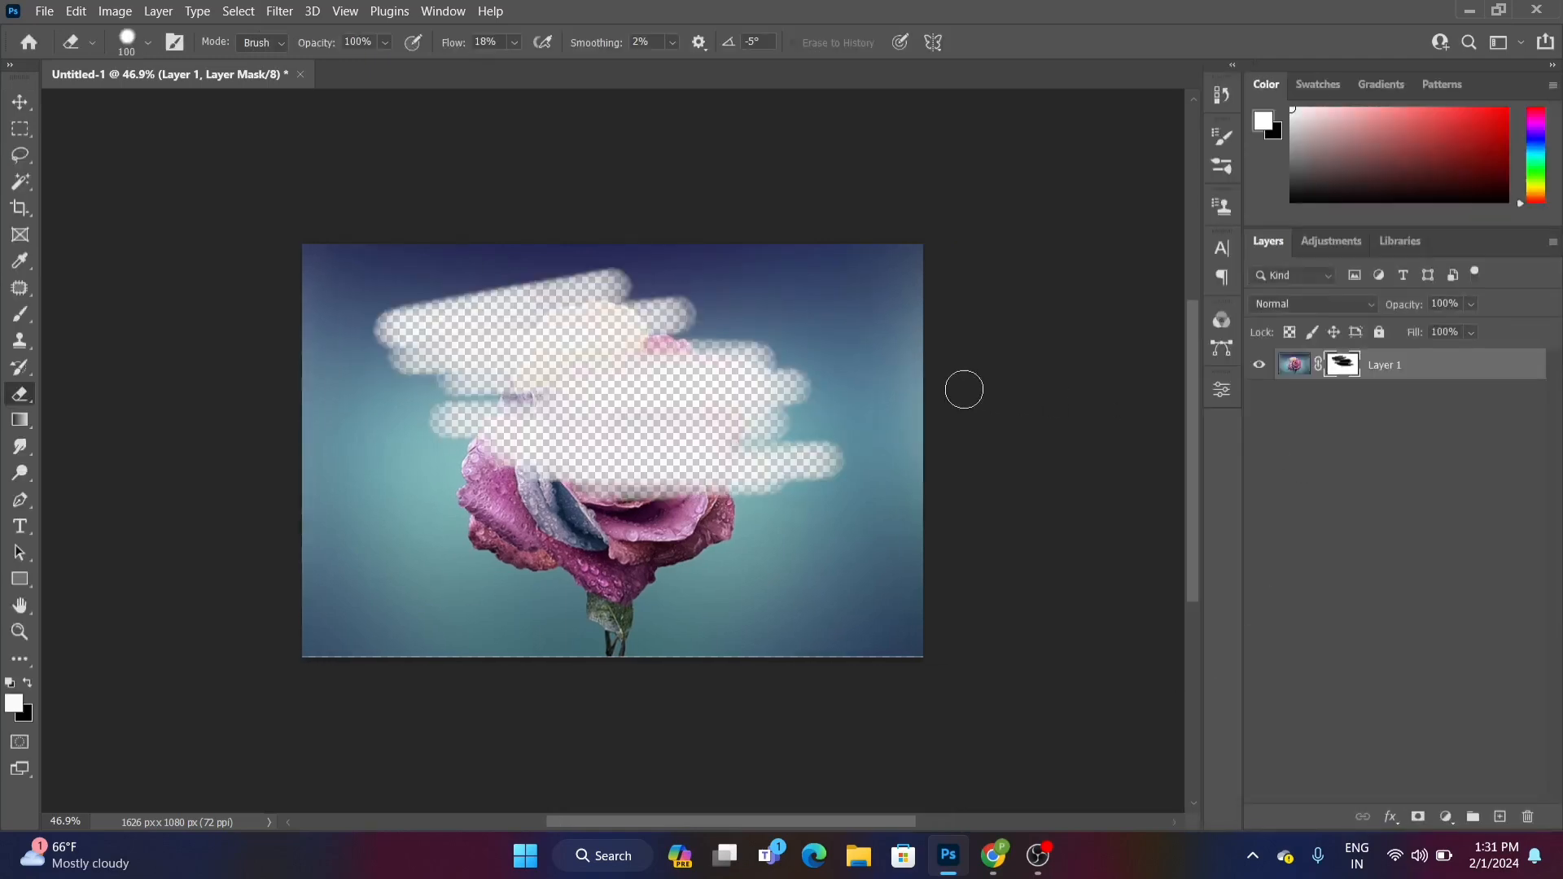
Fill the Layer 1 mask with white to restore the whole picture, and try deleting the mask before undoing the deletion
key("alt+BackSpace")
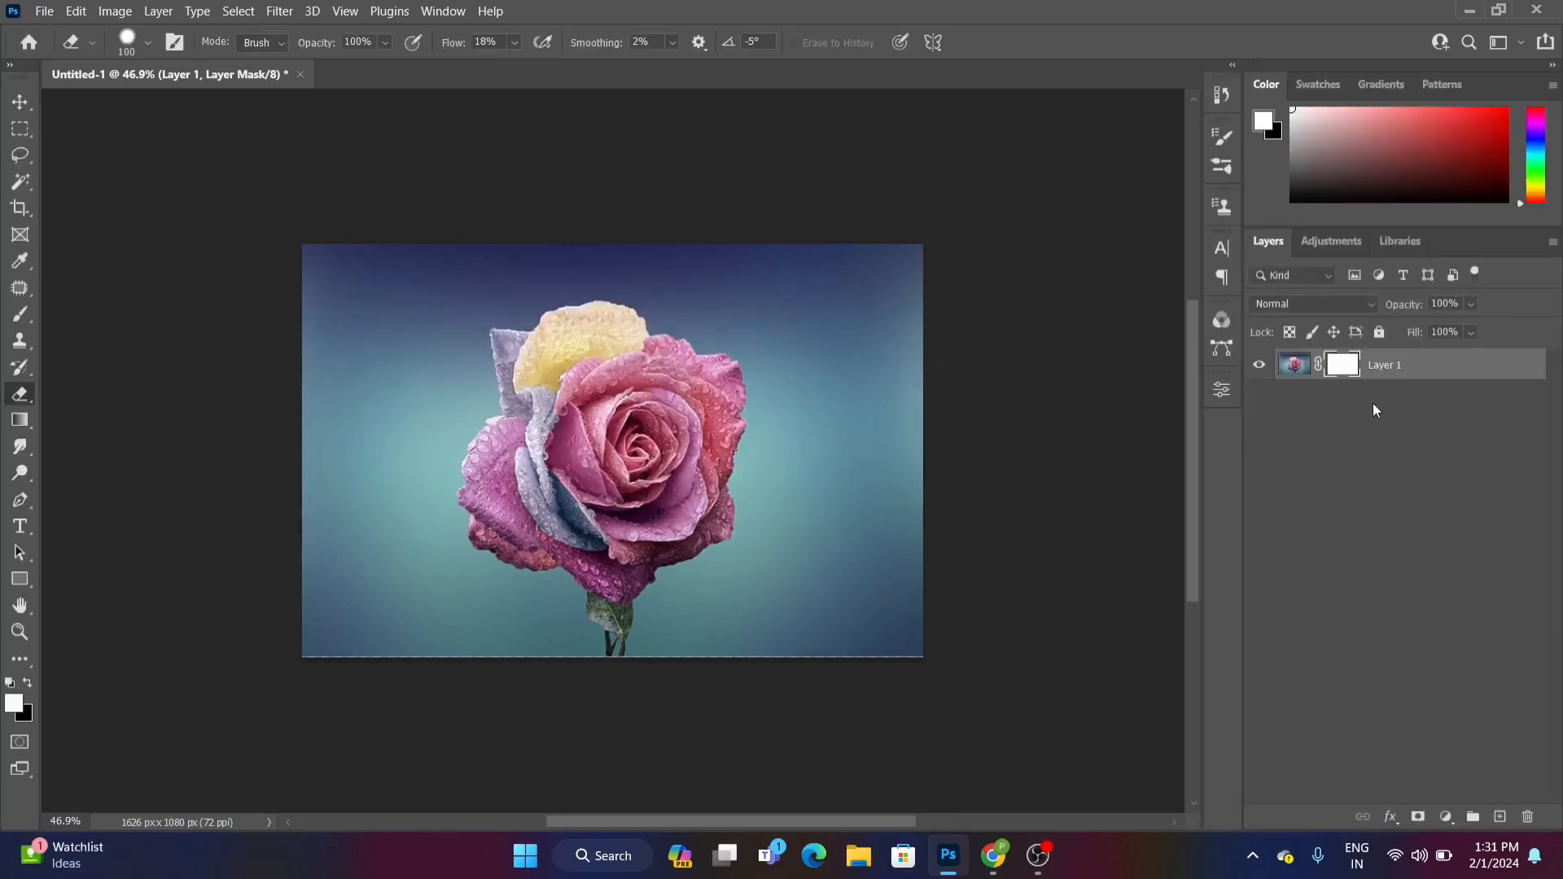
right_click(1347, 371)
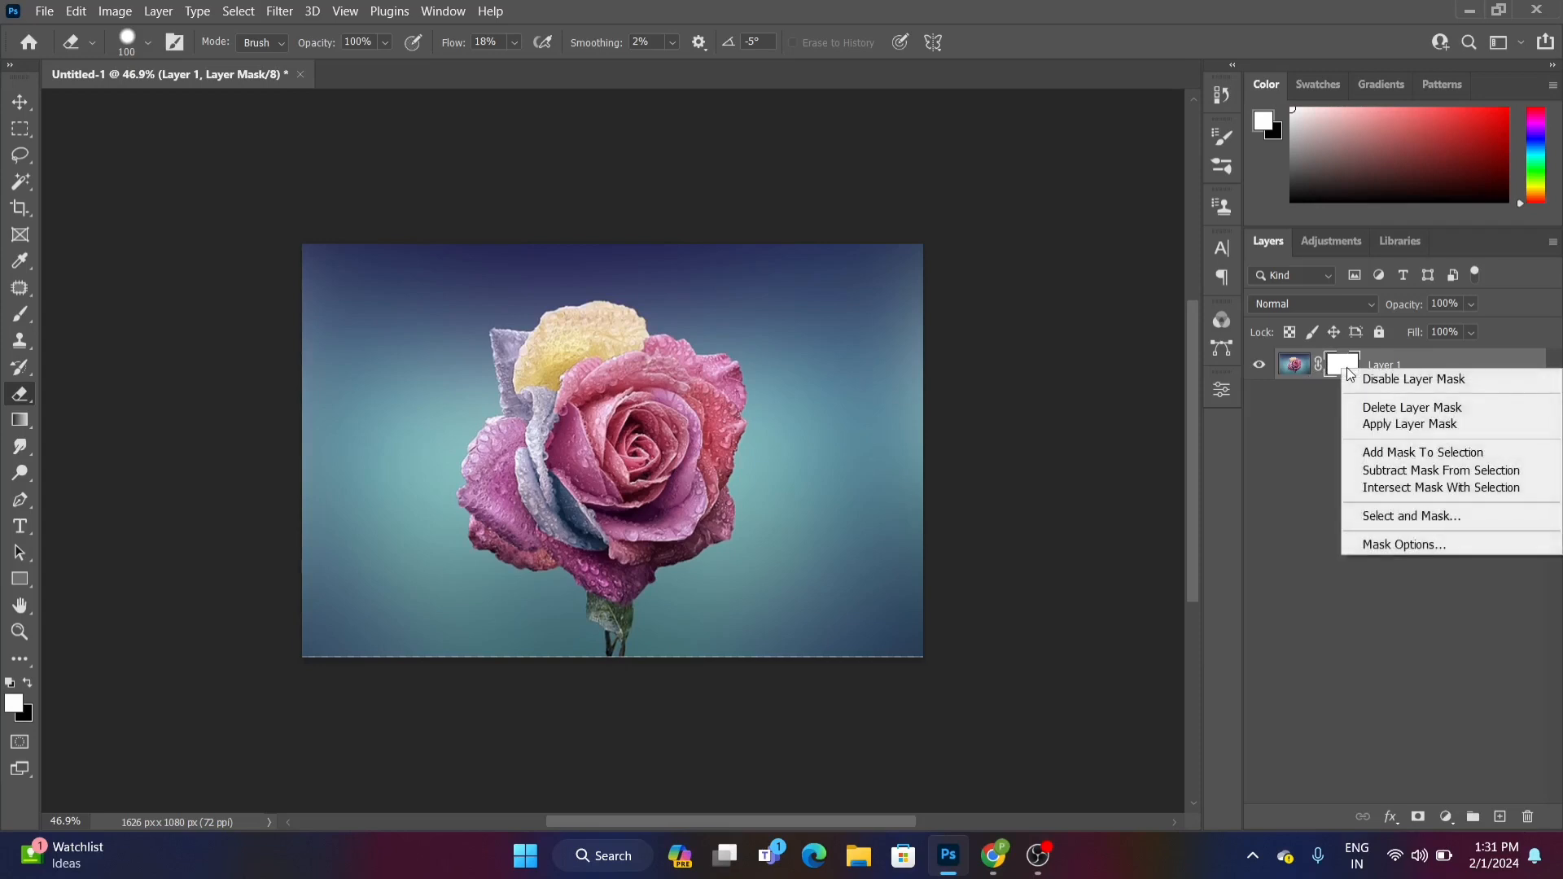
left_click(1380, 409)
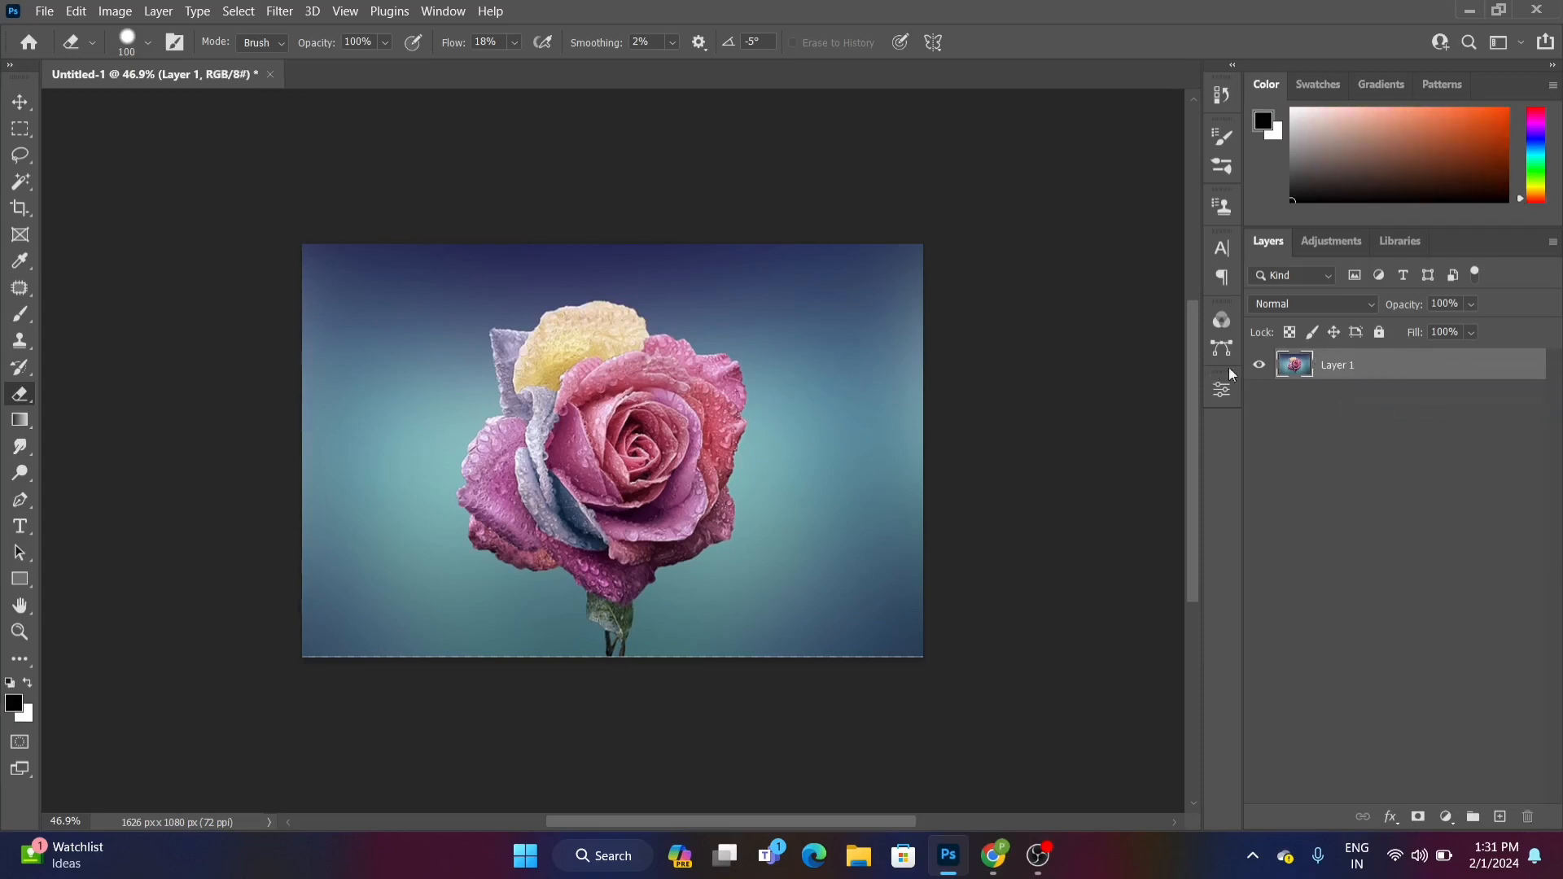
key("ctrl+z")
Apply the all-white Layer 1 mask to the picture, and undo the application
right_click(1343, 368)
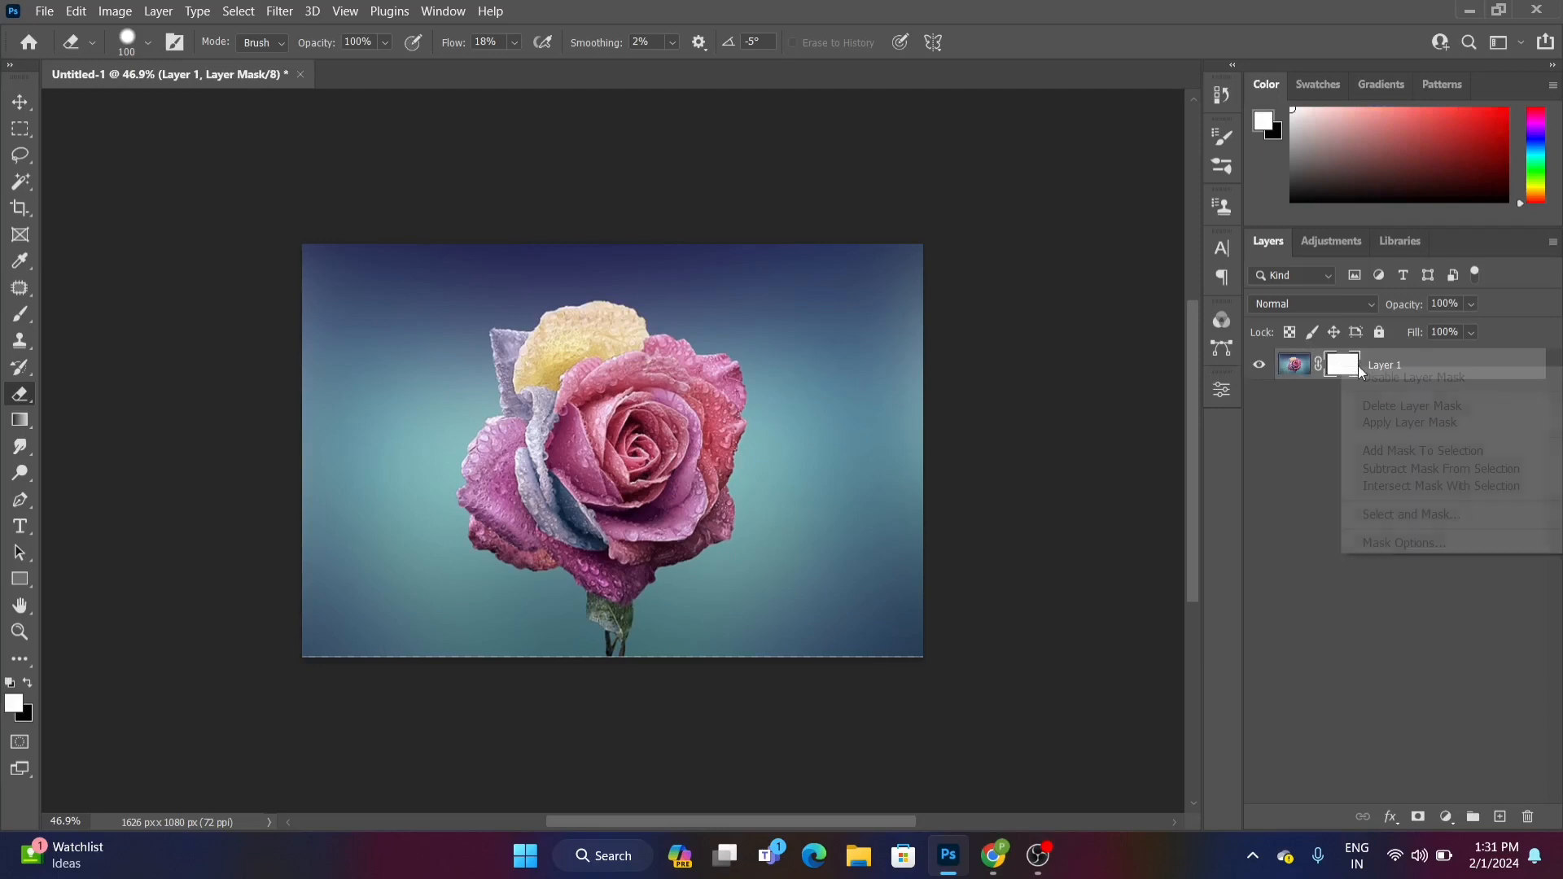
left_click(1406, 424)
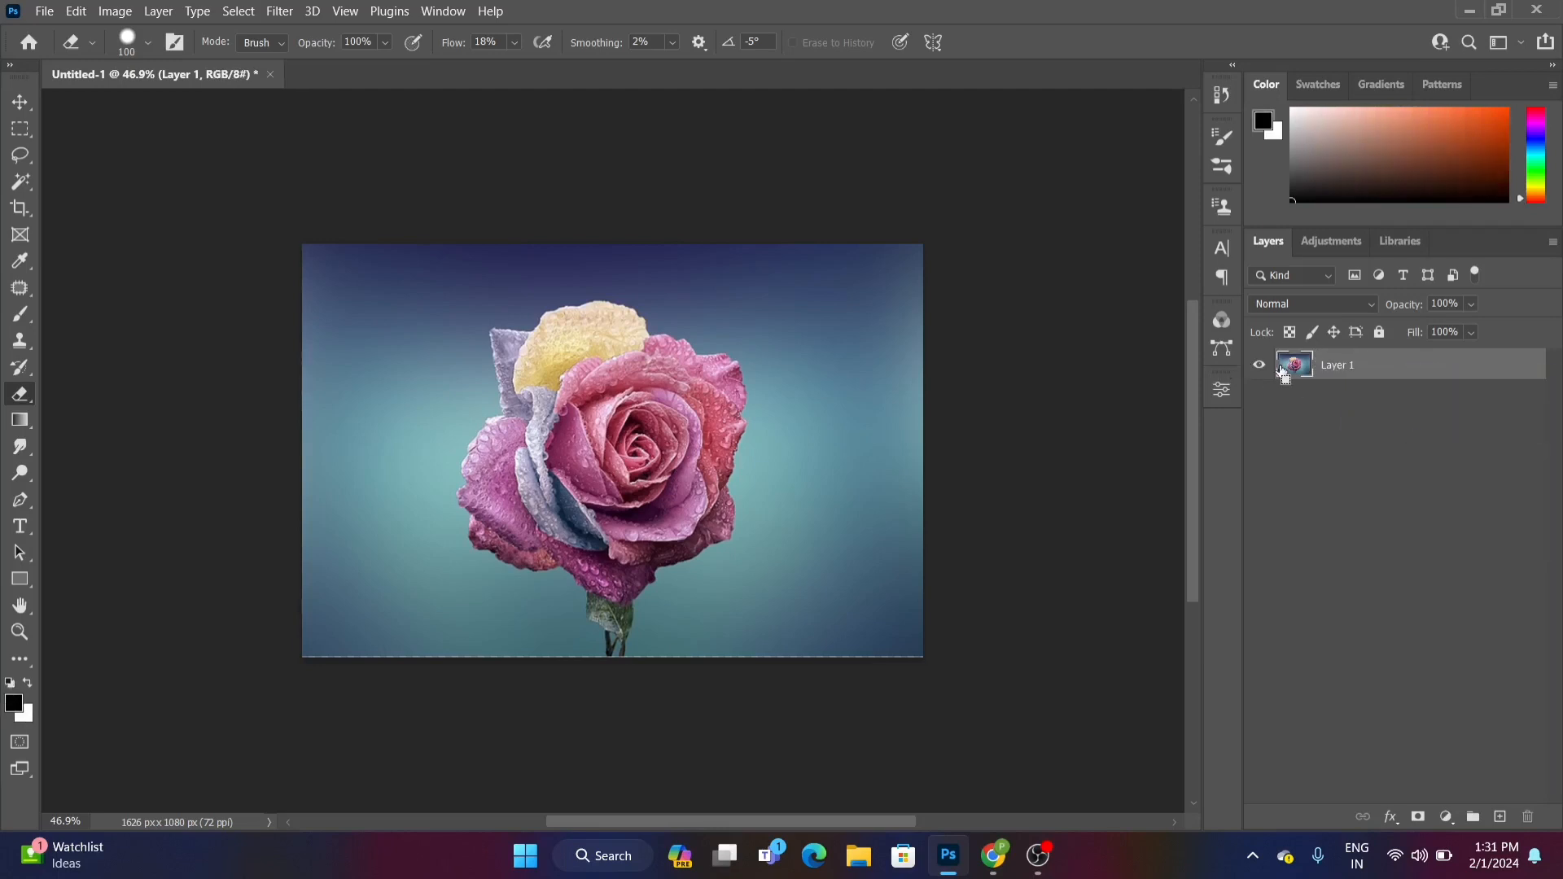
key("ctrl+z")
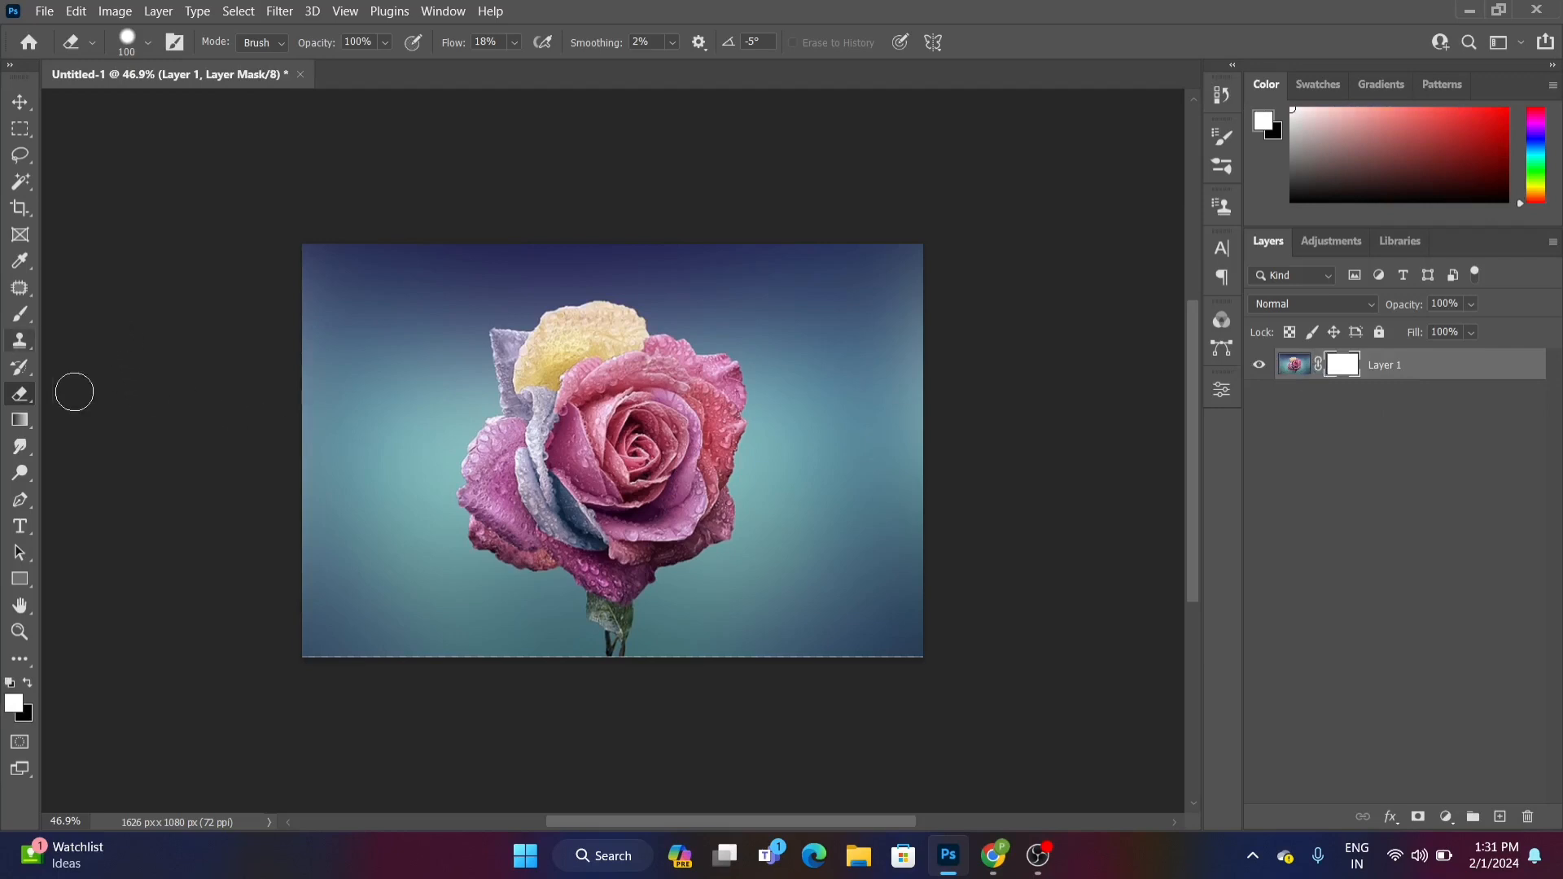
Erase across the rose's upper petals on the mask, apply the mask to Layer 1, and undo both changes
mouse_move(468, 328)
left_mouse_down()
mouse_move(496, 364)
mouse_move(441, 382)
mouse_move(800, 311)
mouse_move(723, 335)
mouse_move(779, 386)
left_mouse_up()
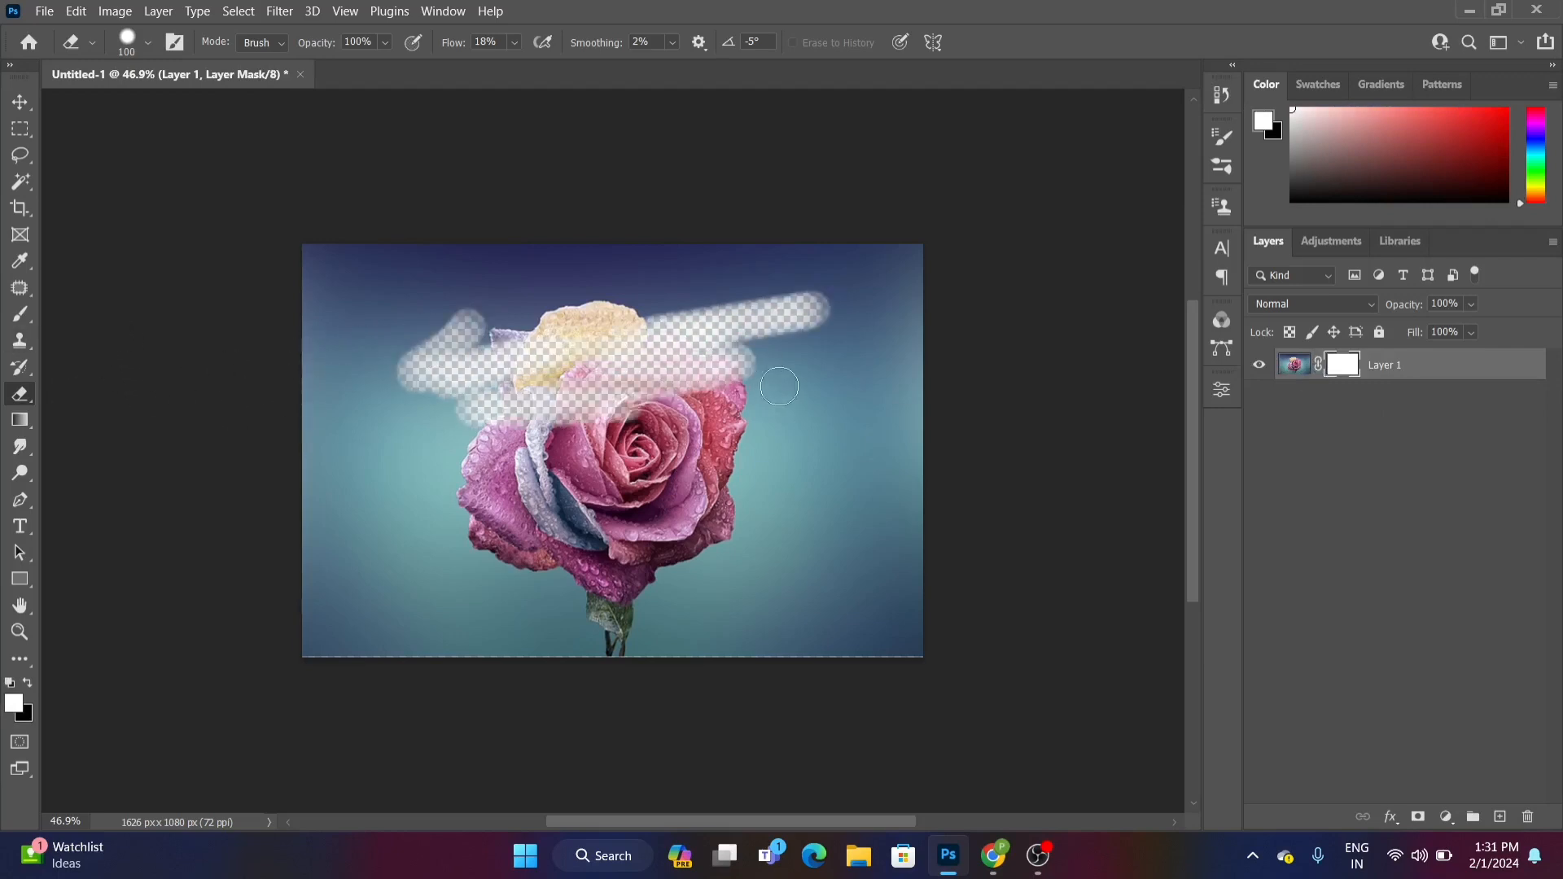
right_click(1341, 368)
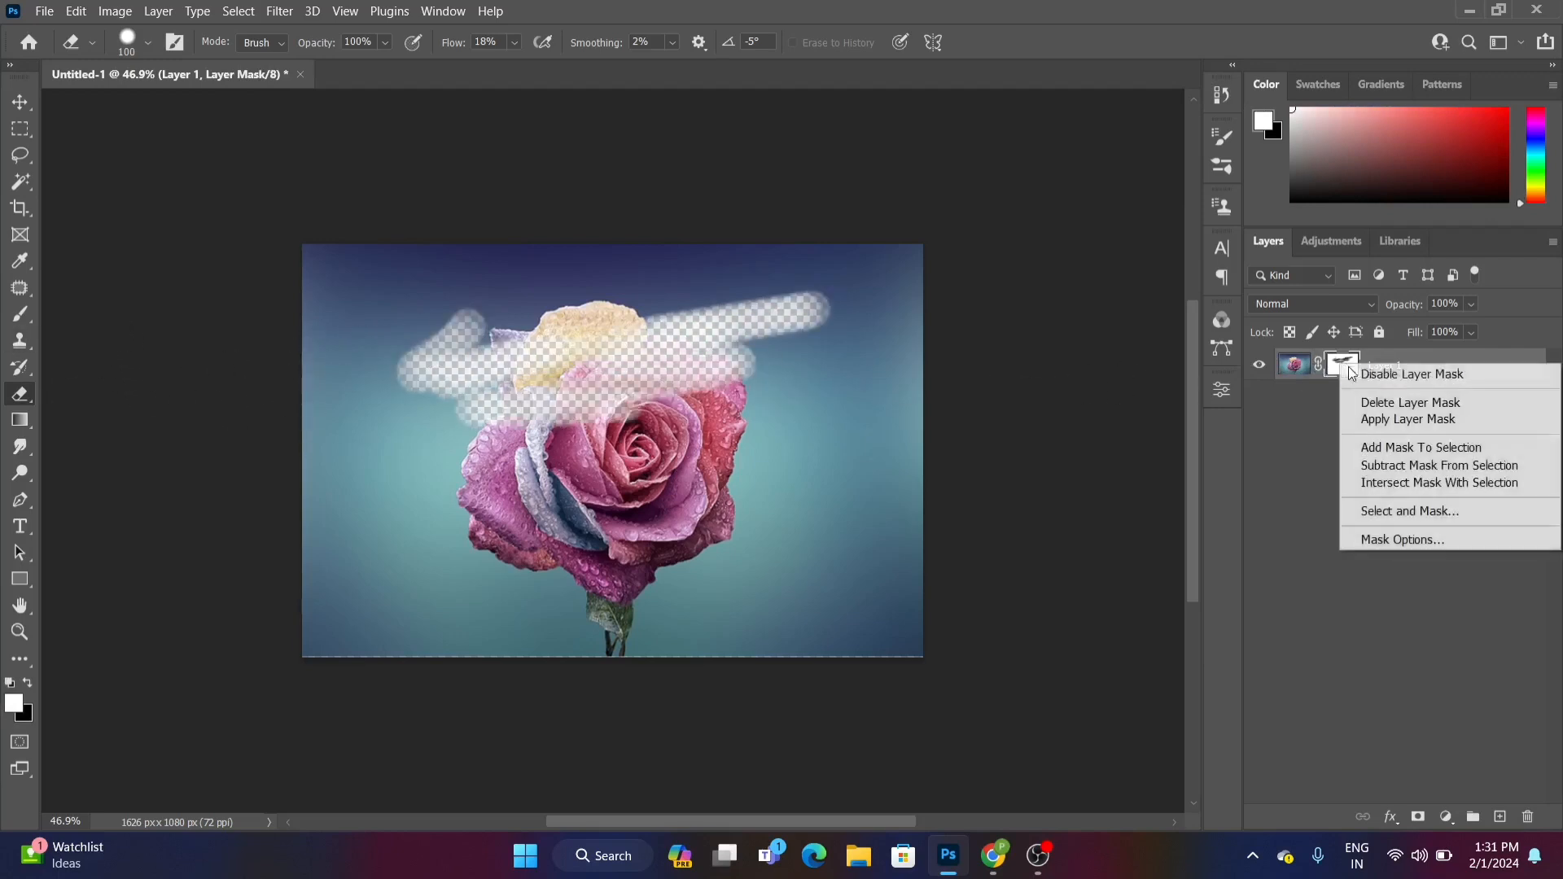
left_click(1382, 420)
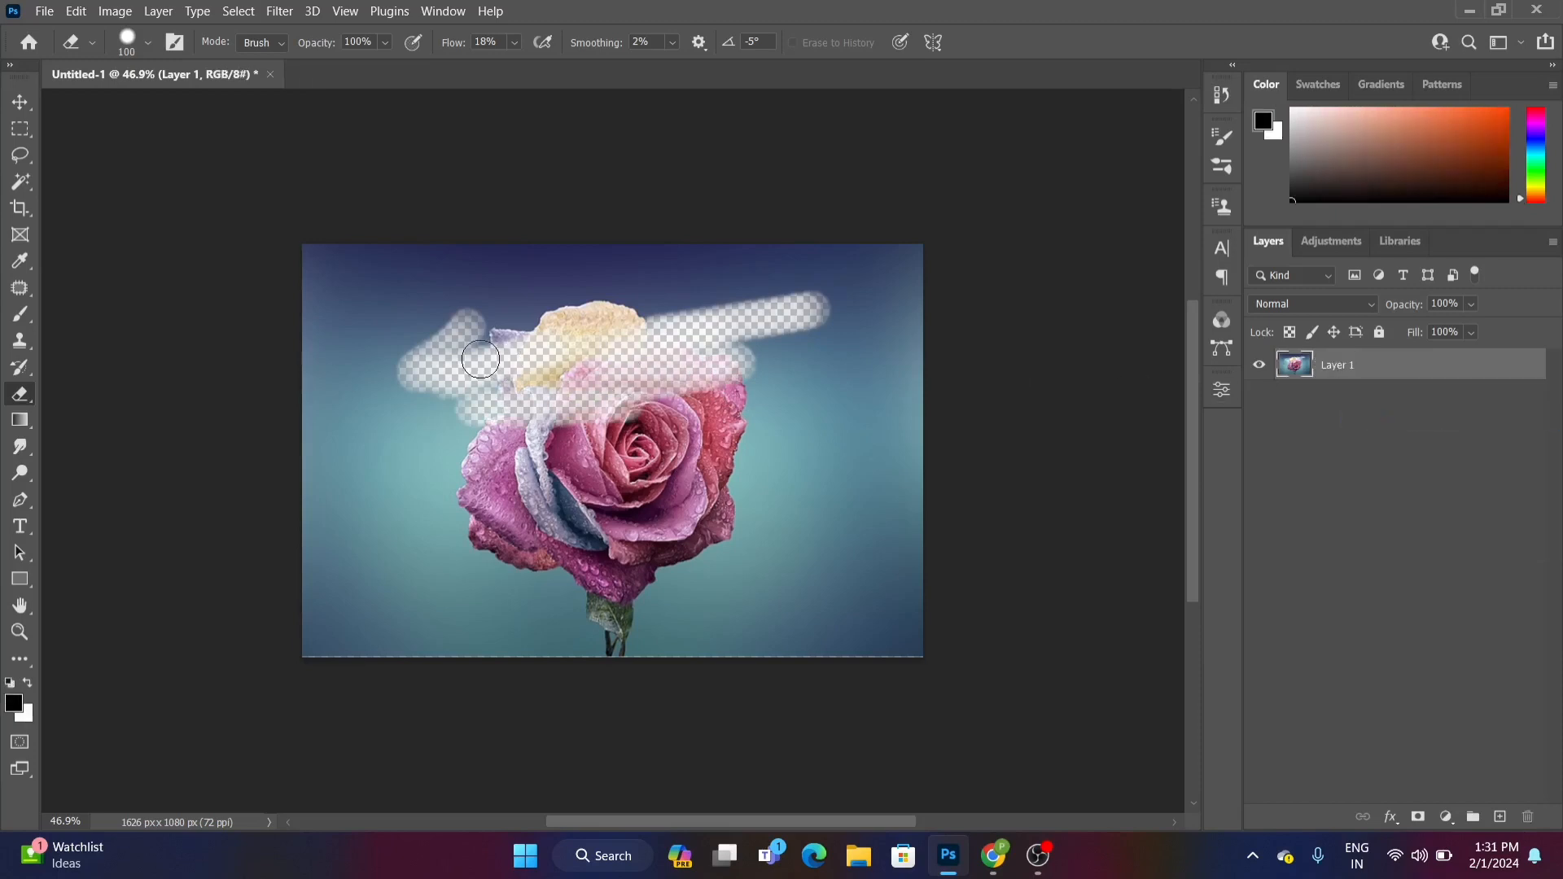
scroll(623, 358, "down", 1)
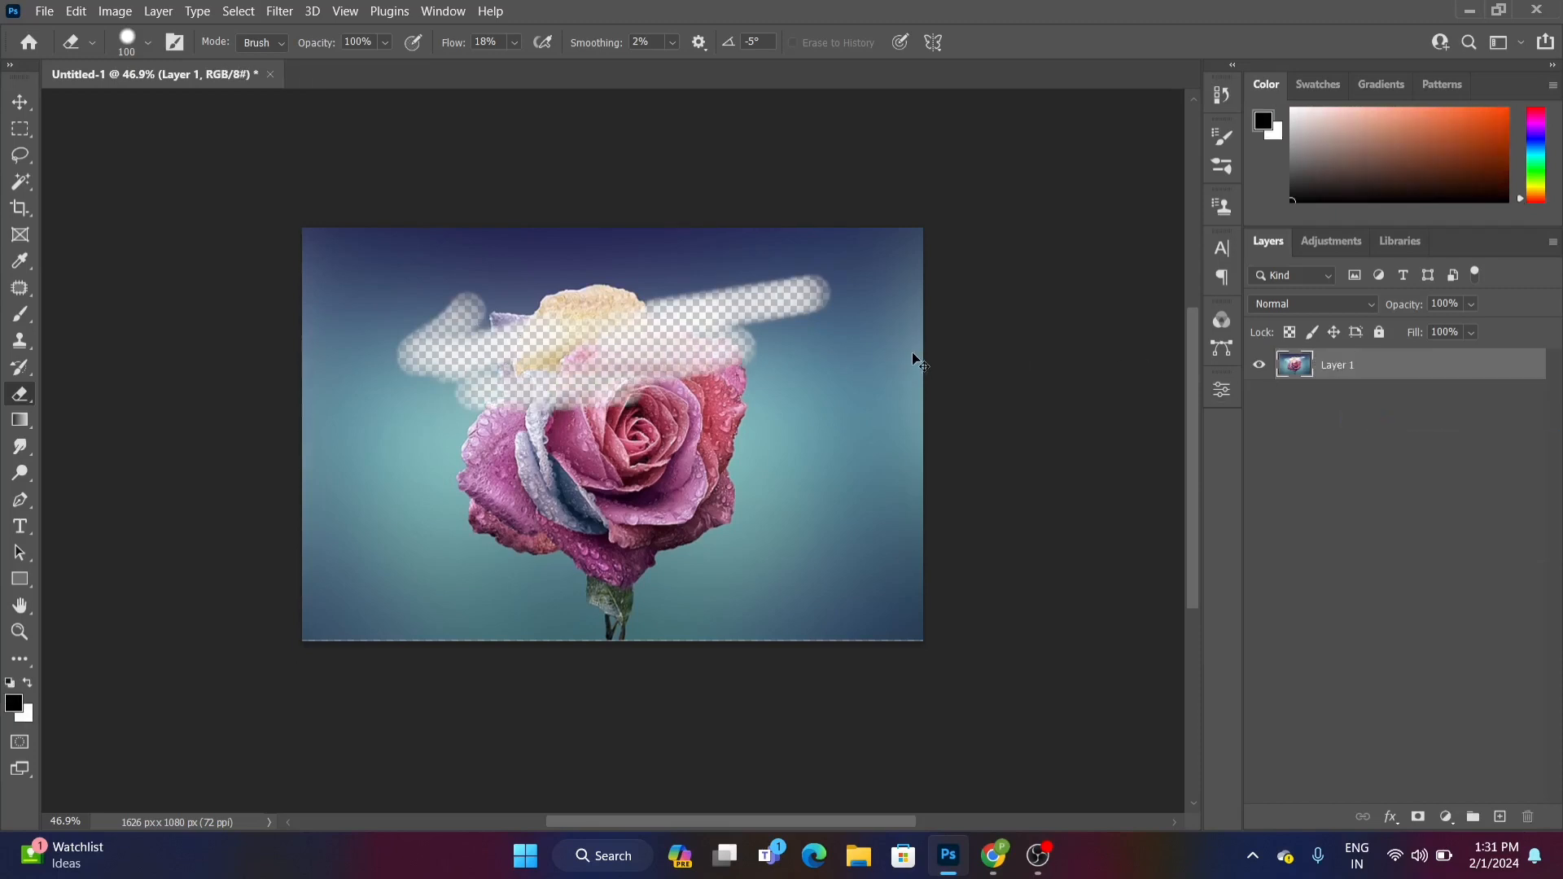
key("ctrl+z")
key("ctrl+z")
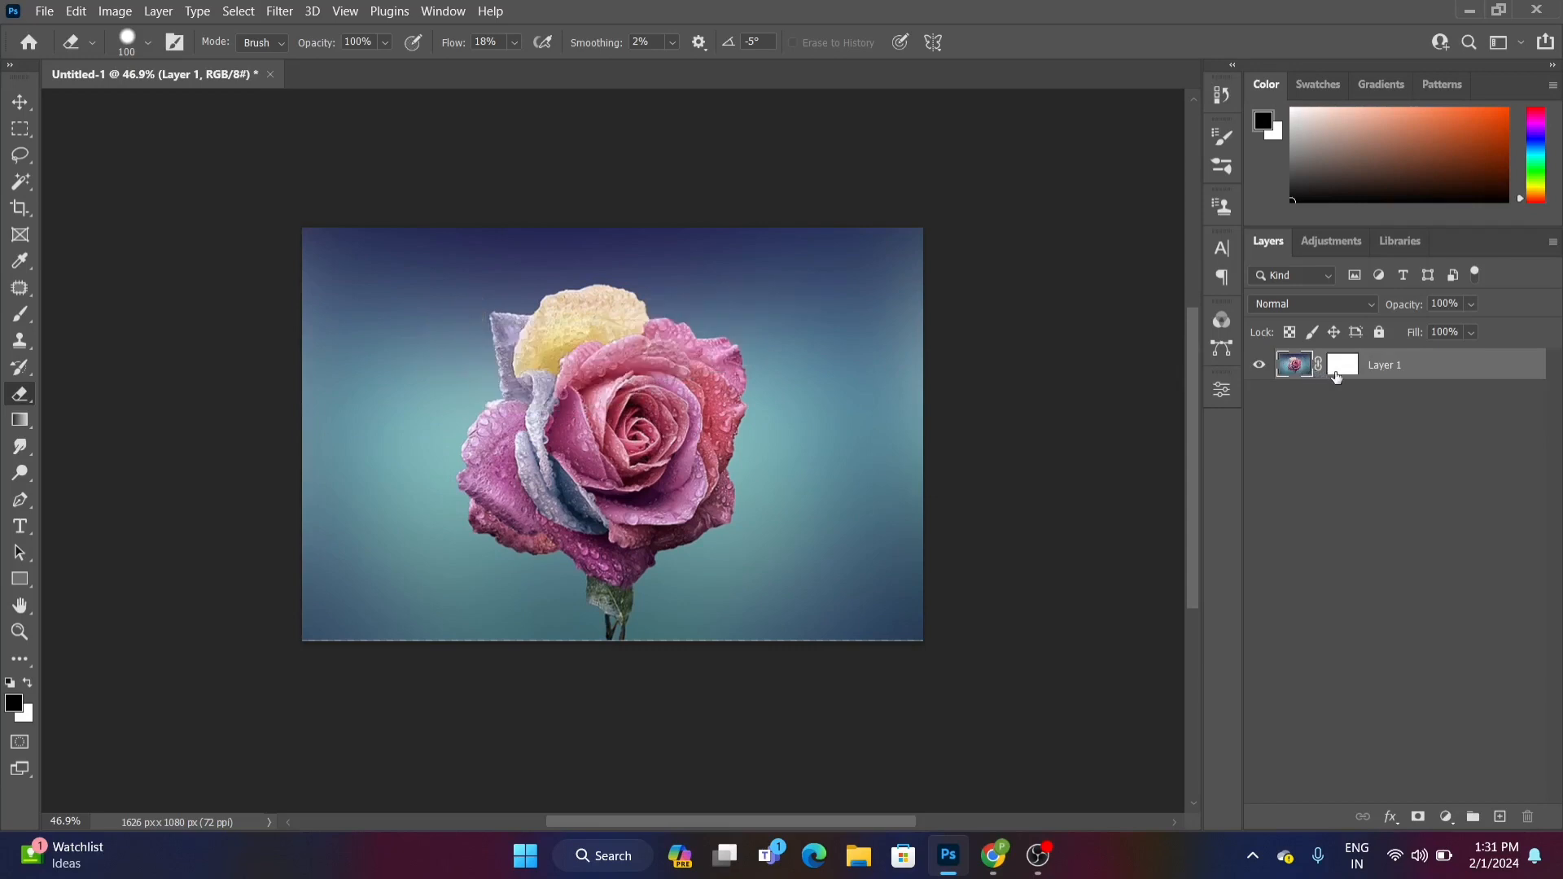
Add the Layer 1 mask to the selection, and clear the selection
right_click(1339, 368)
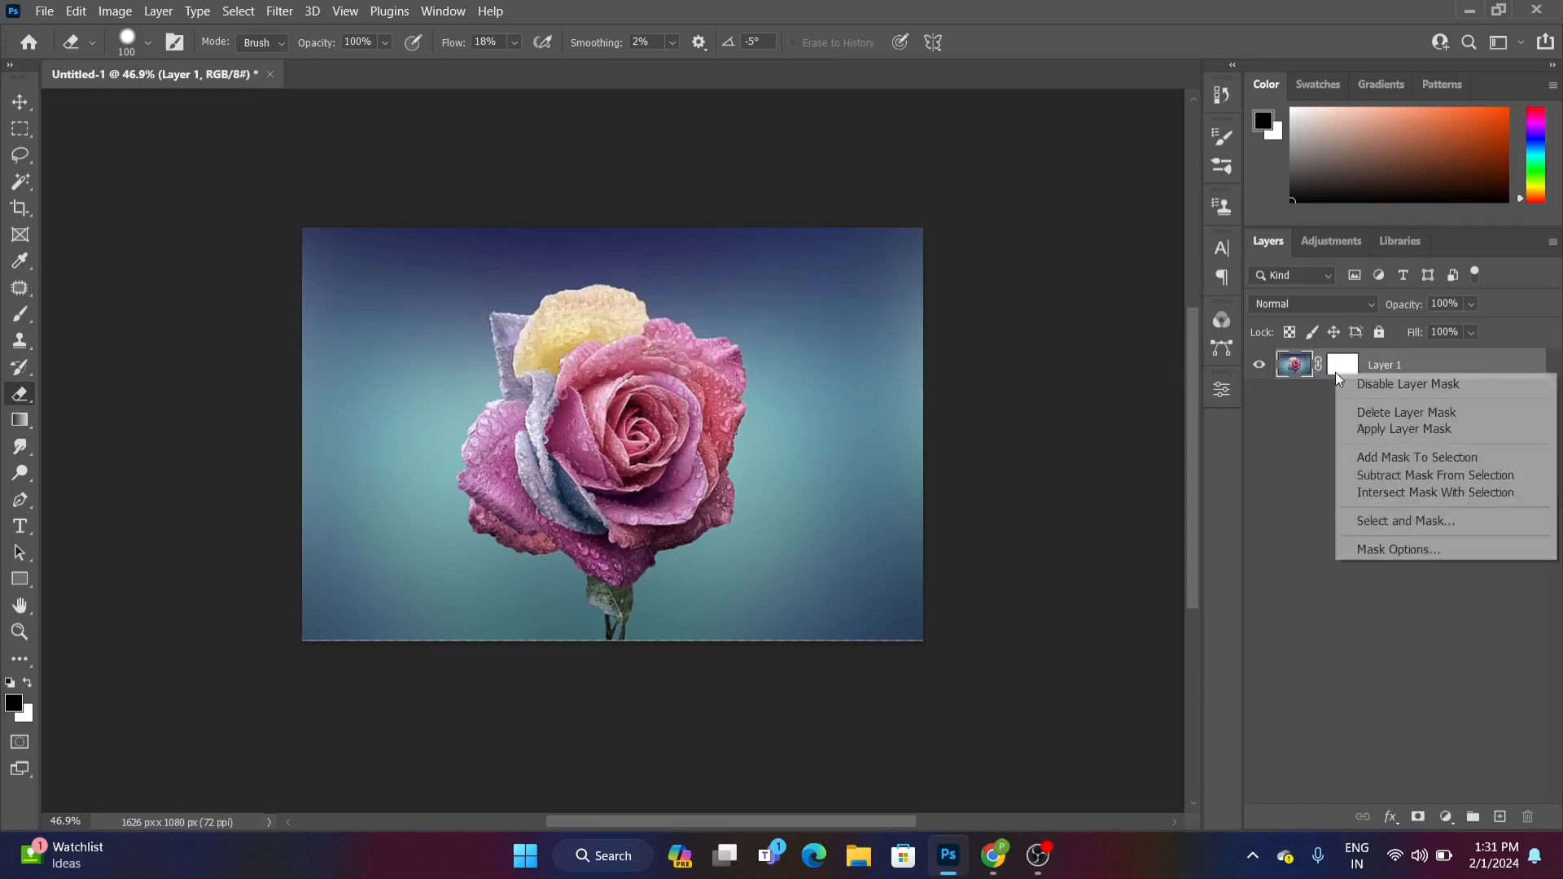
left_click(1398, 458)
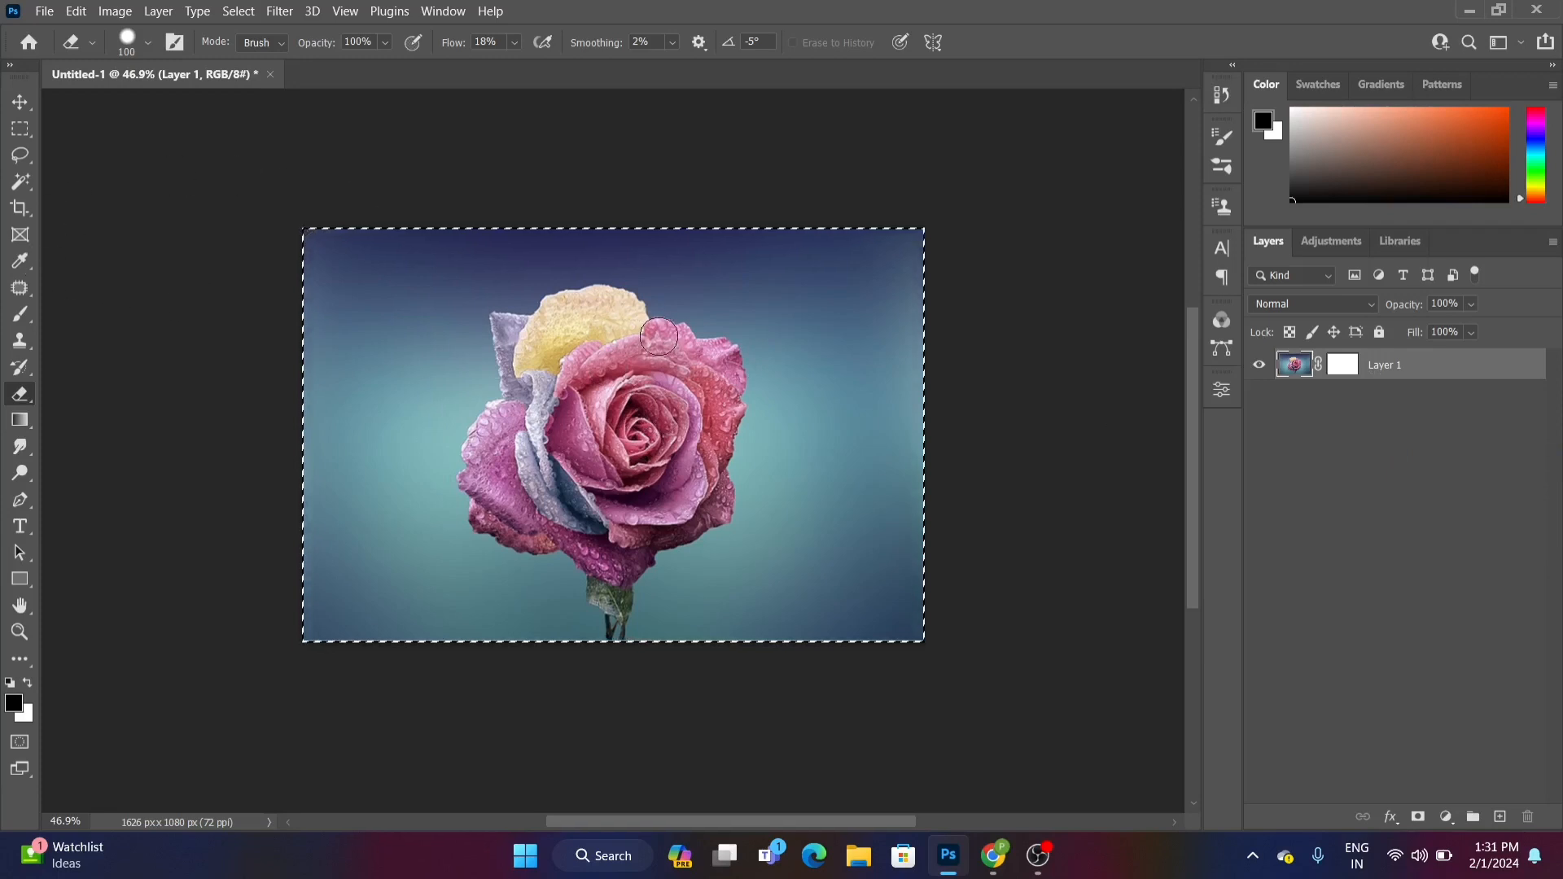
key("ctrl+d")
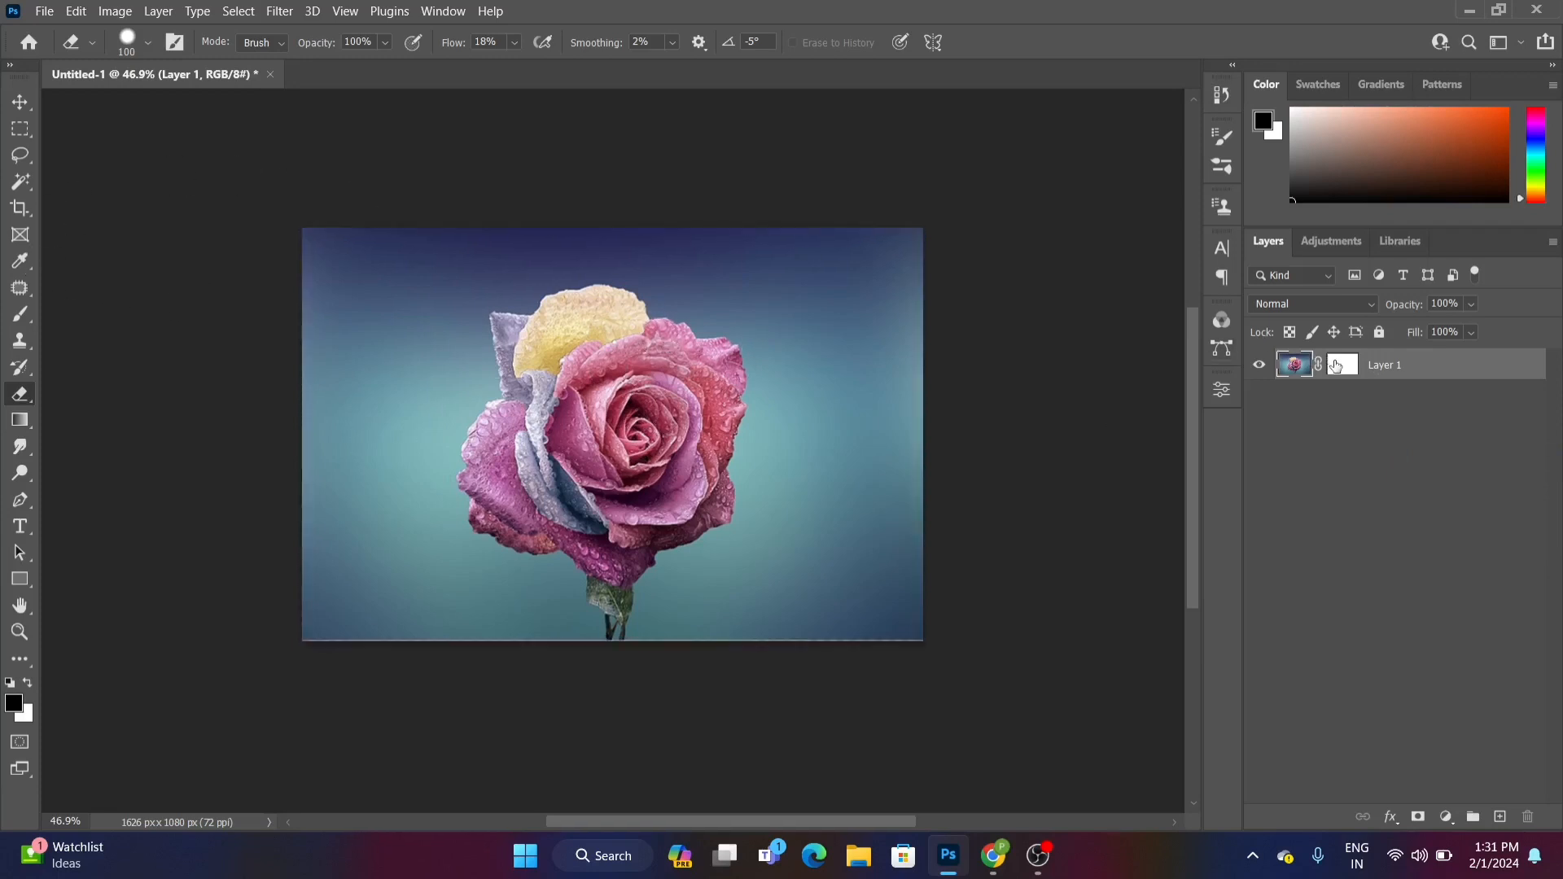
Disable the Layer 1 mask, undo the disabling, and make the mask the active editing target
right_click(1339, 366)
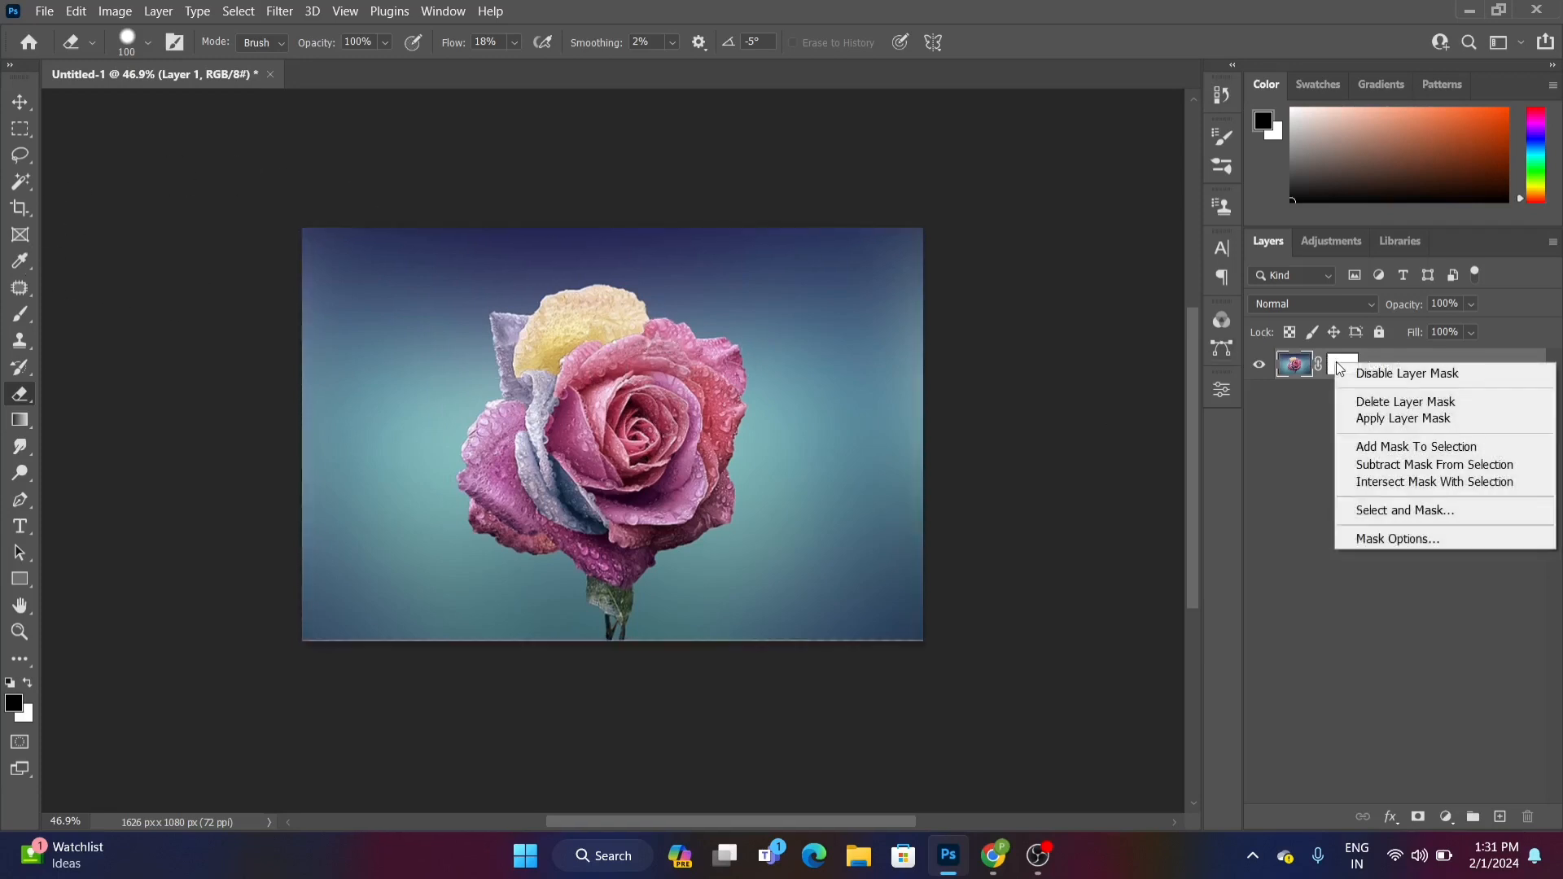
left_click(1417, 375)
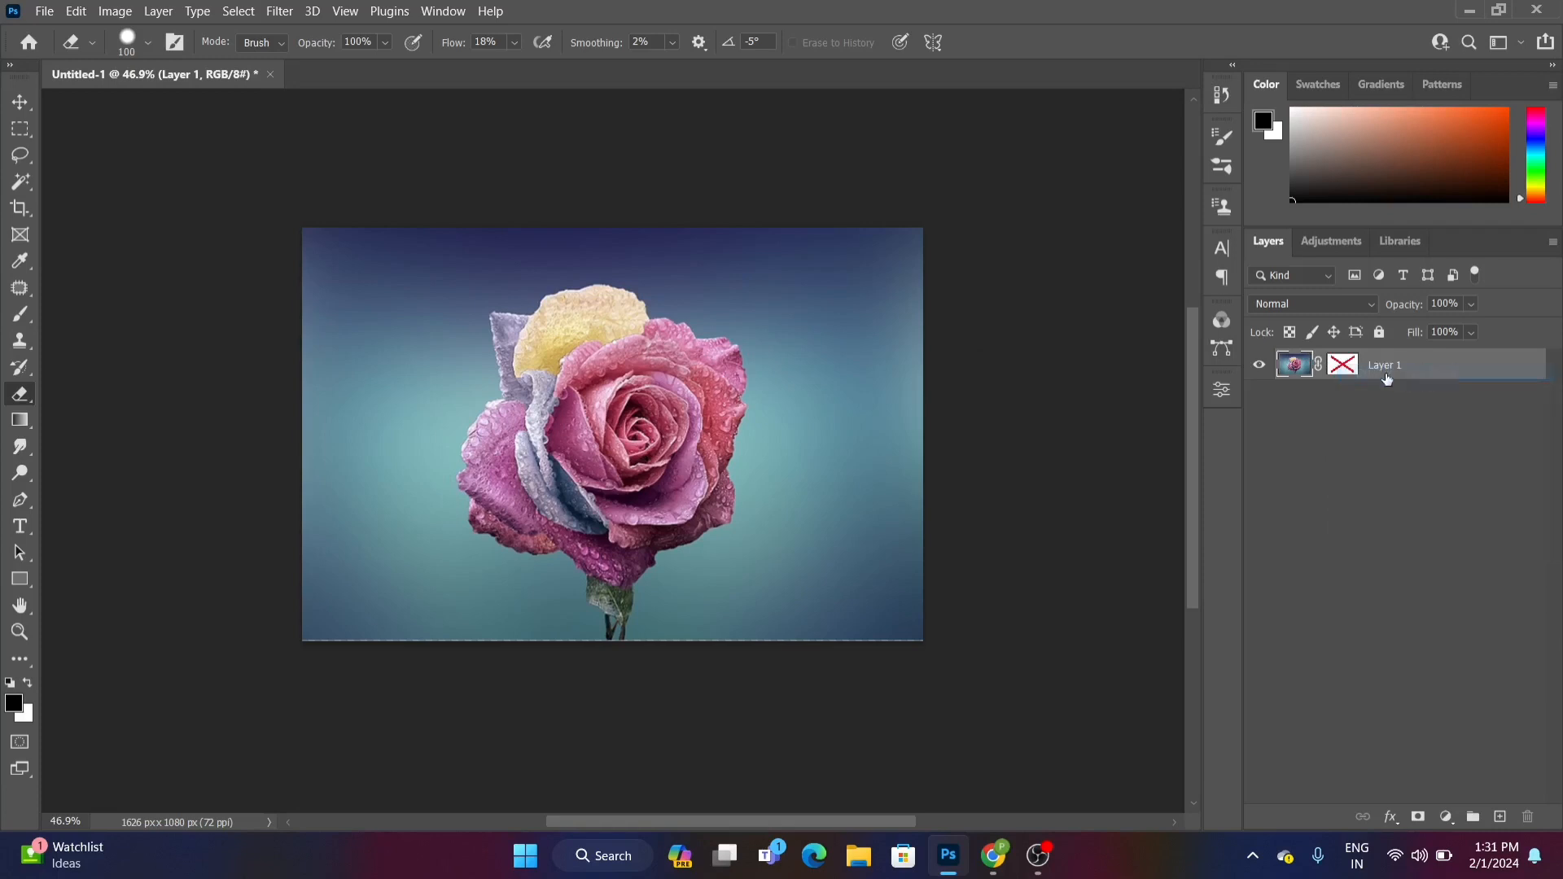
key("ctrl+z")
left_click(1334, 365)
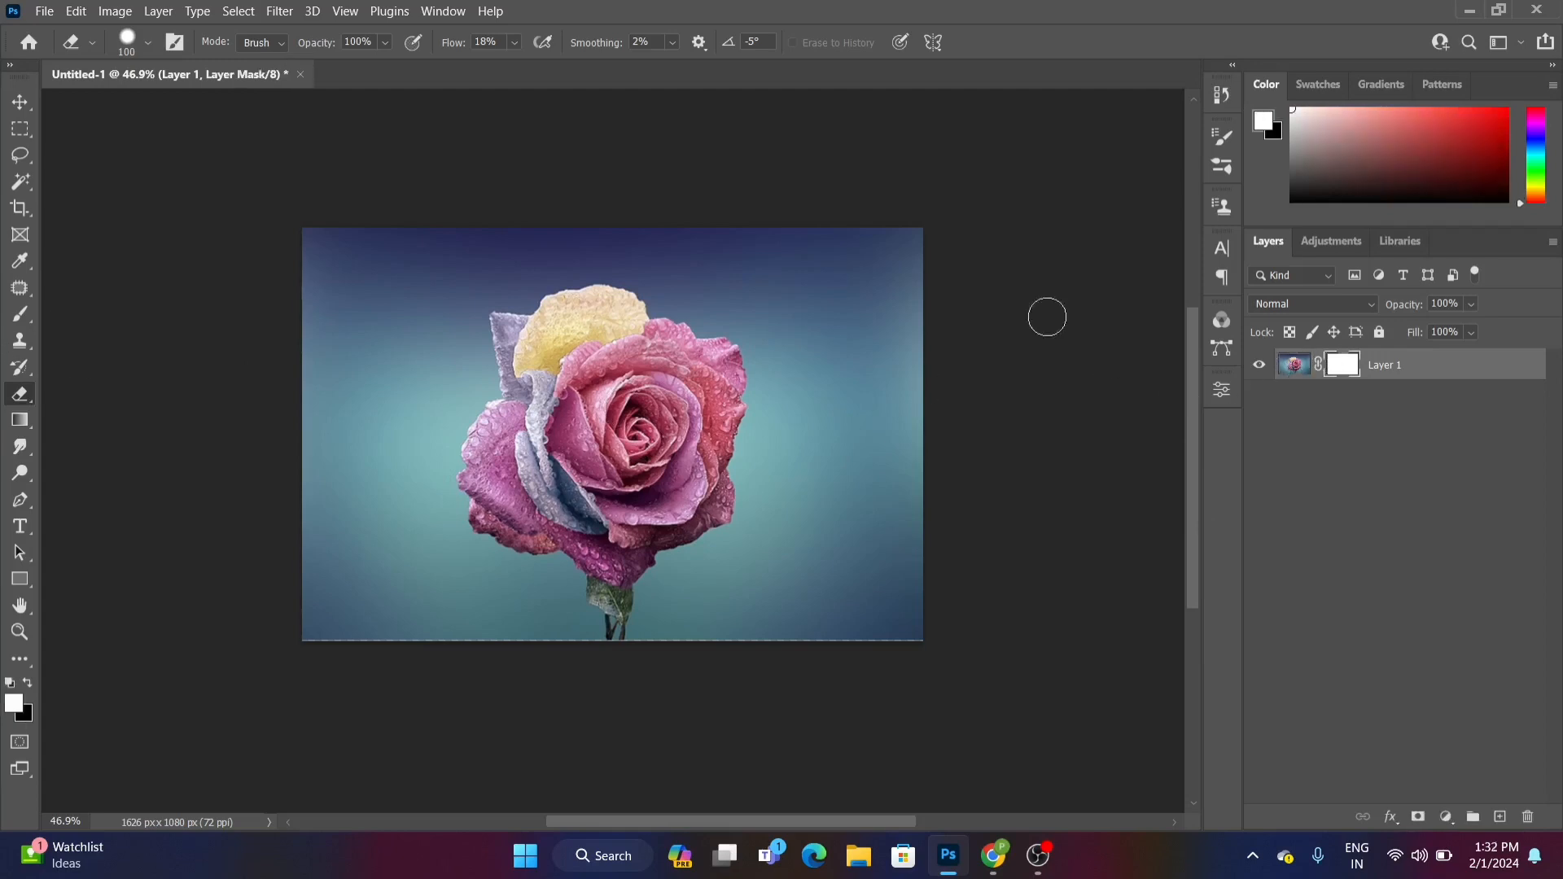
Hide the upper-left background of the rose picture with broad Eraser strokes on the Layer 1 mask
left_click(1294, 372)
left_click(1336, 375)
mouse_move(574, 256)
left_mouse_down()
mouse_move(401, 321)
mouse_move(452, 304)
mouse_move(326, 326)
mouse_move(318, 268)
mouse_move(684, 241)
mouse_move(313, 236)
left_mouse_up()
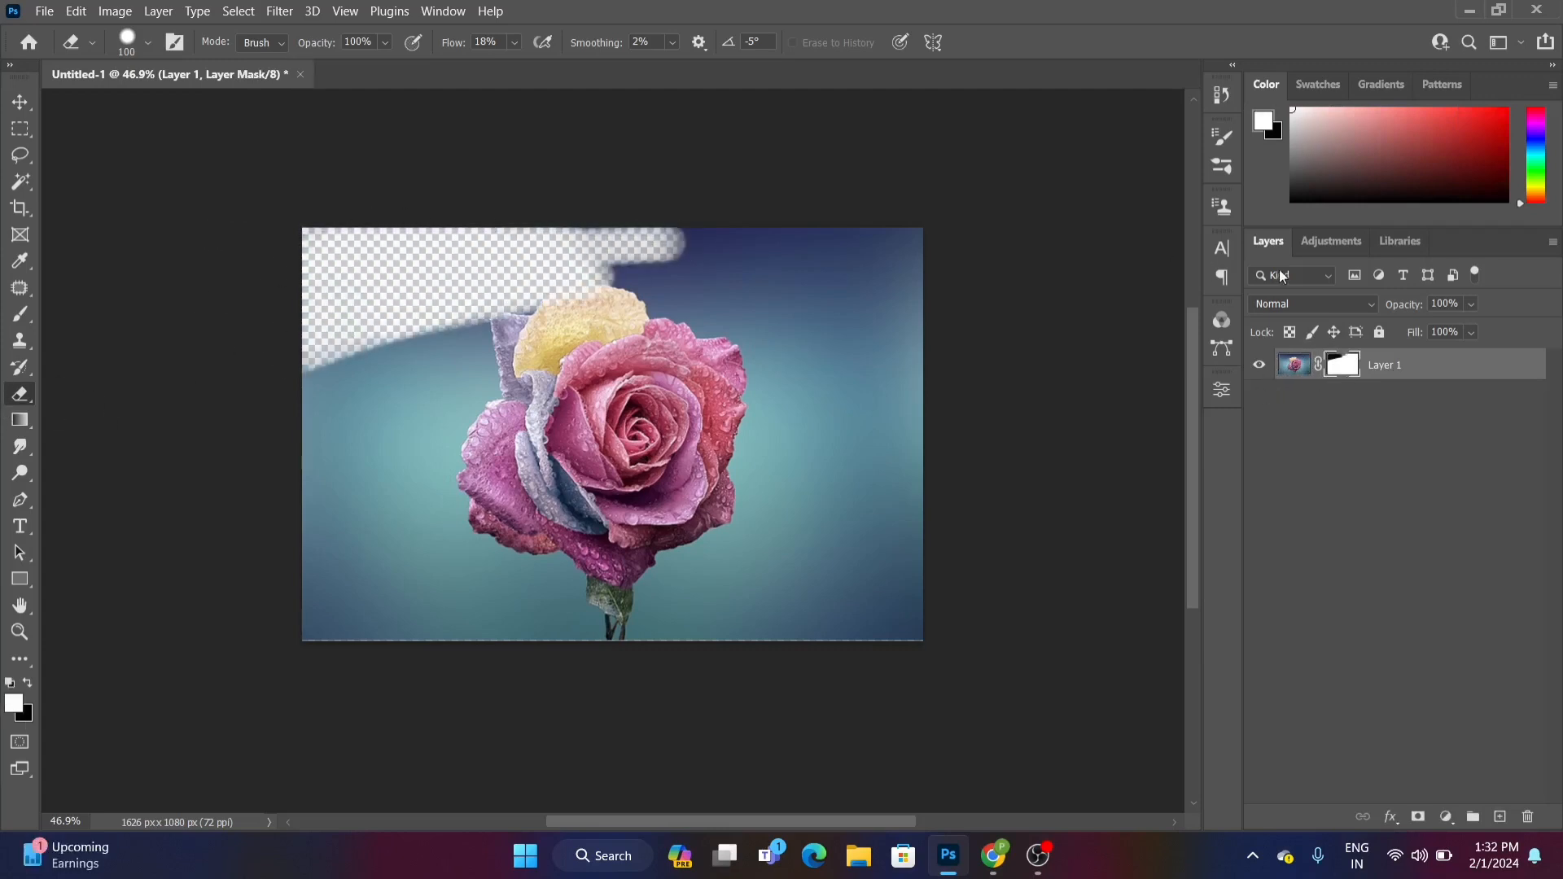
Erase more of the Layer 1 mask in its black-and-white view, and undo all the eraser strokes back in the picture view
left_click(1343, 366, "alt")
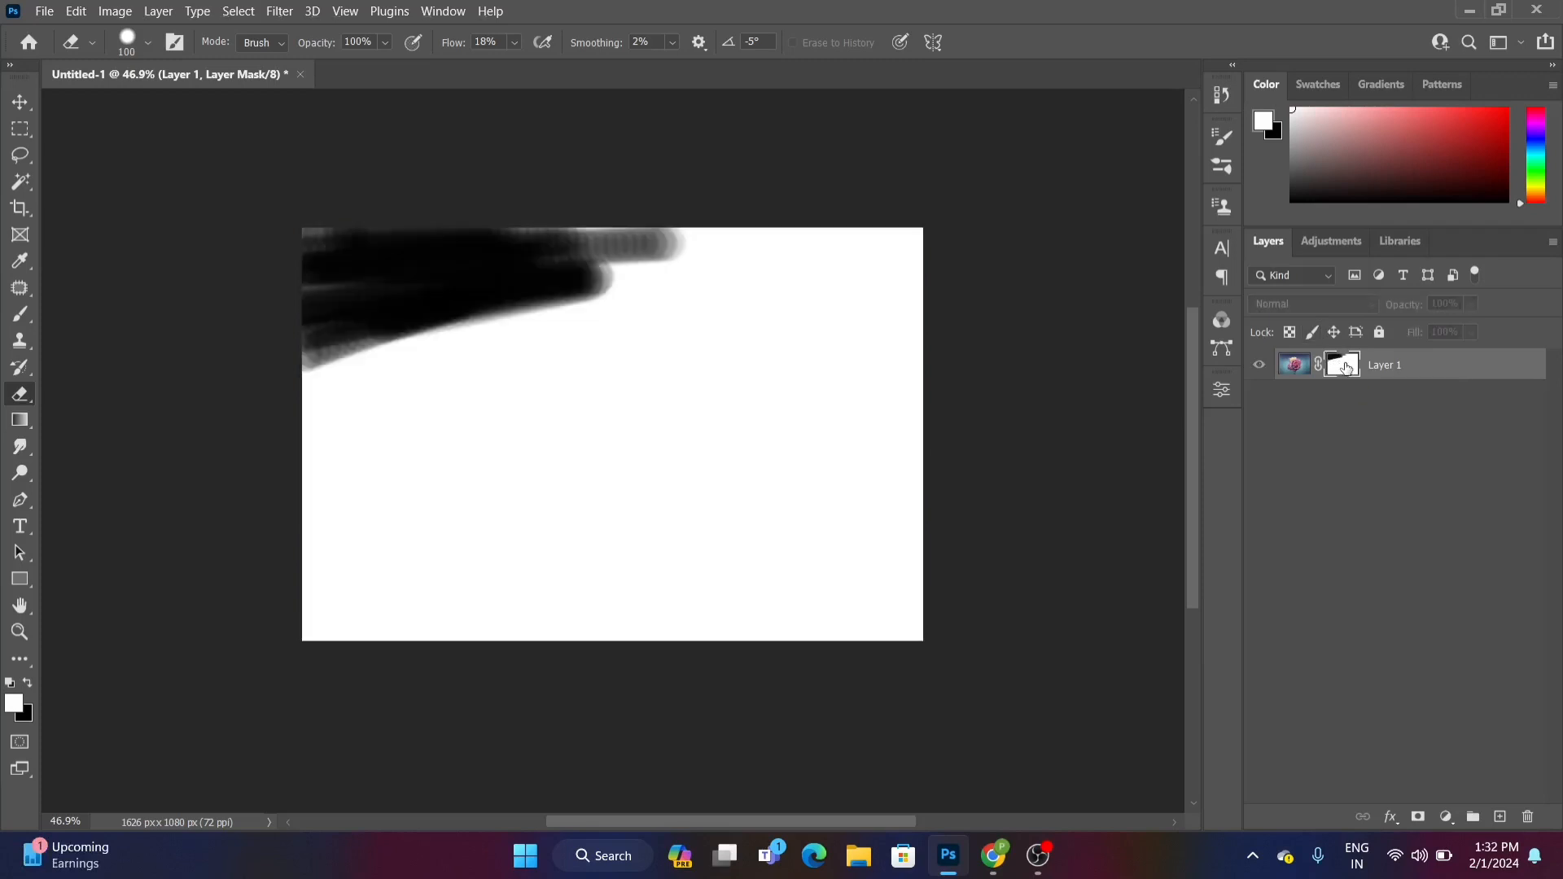
mouse_move(377, 325)
left_mouse_down()
mouse_move(456, 316)
mouse_move(398, 340)
mouse_move(493, 341)
mouse_move(328, 366)
mouse_move(722, 327)
mouse_move(450, 328)
mouse_move(664, 355)
mouse_move(472, 378)
mouse_move(667, 377)
left_mouse_up()
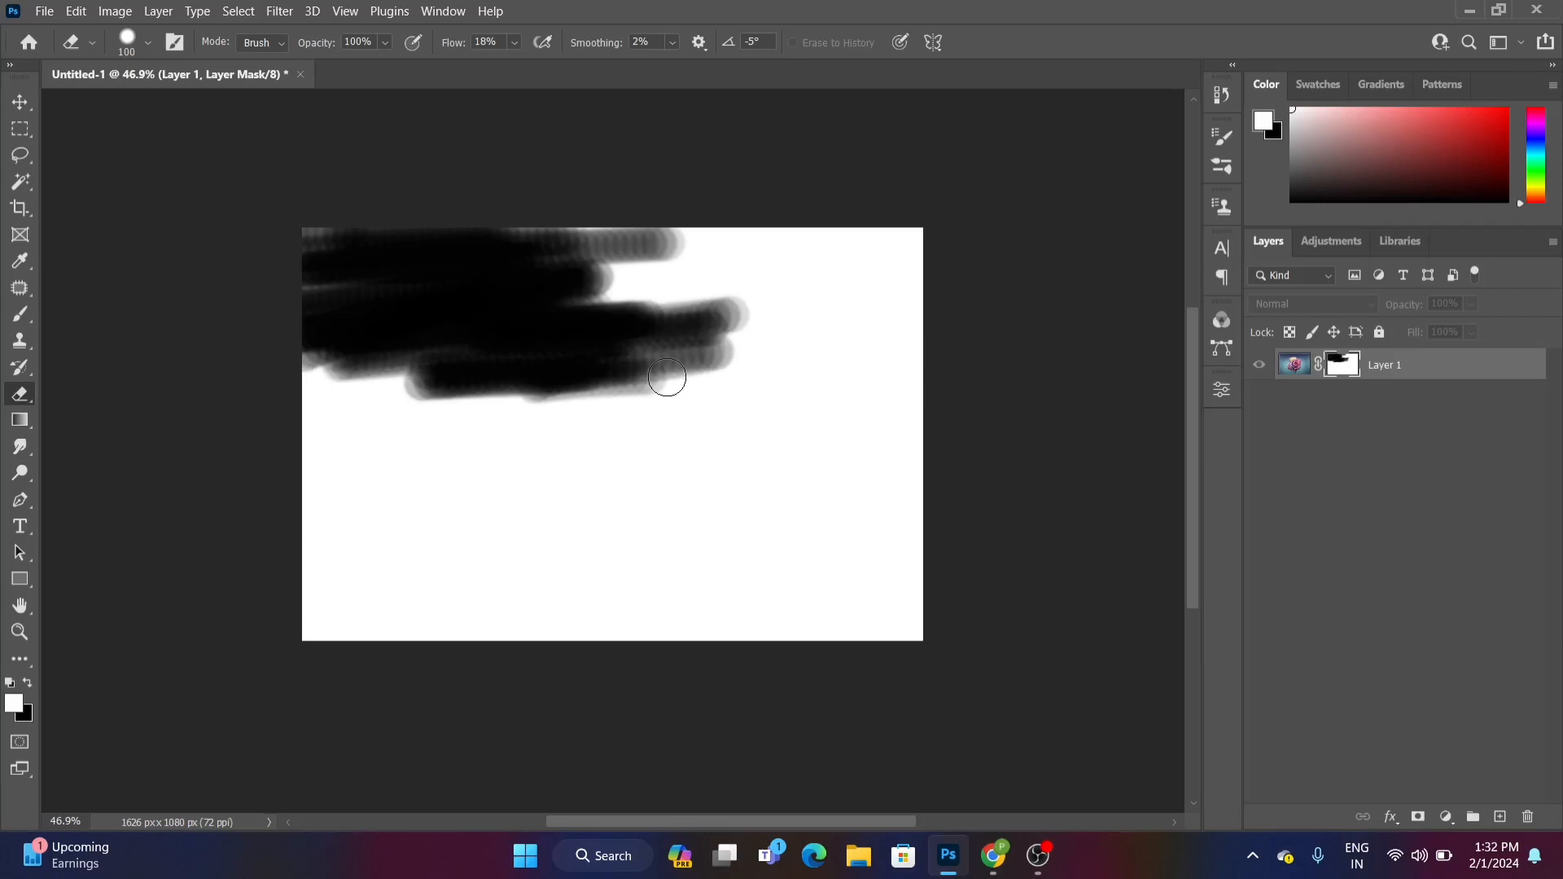
left_click(1339, 370, "alt")
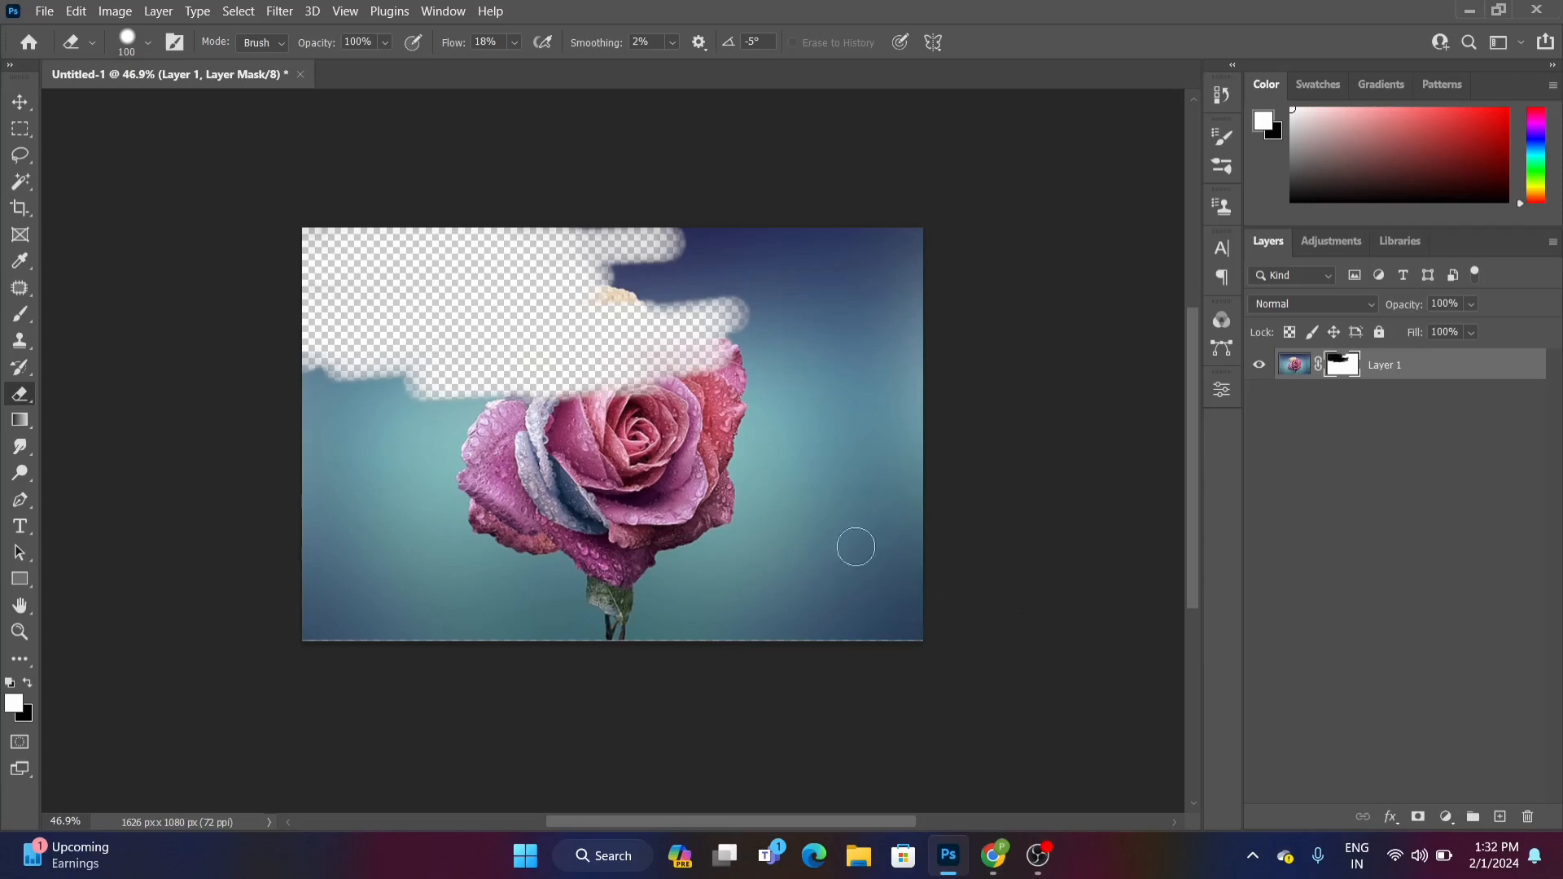
key("ctrl+z")
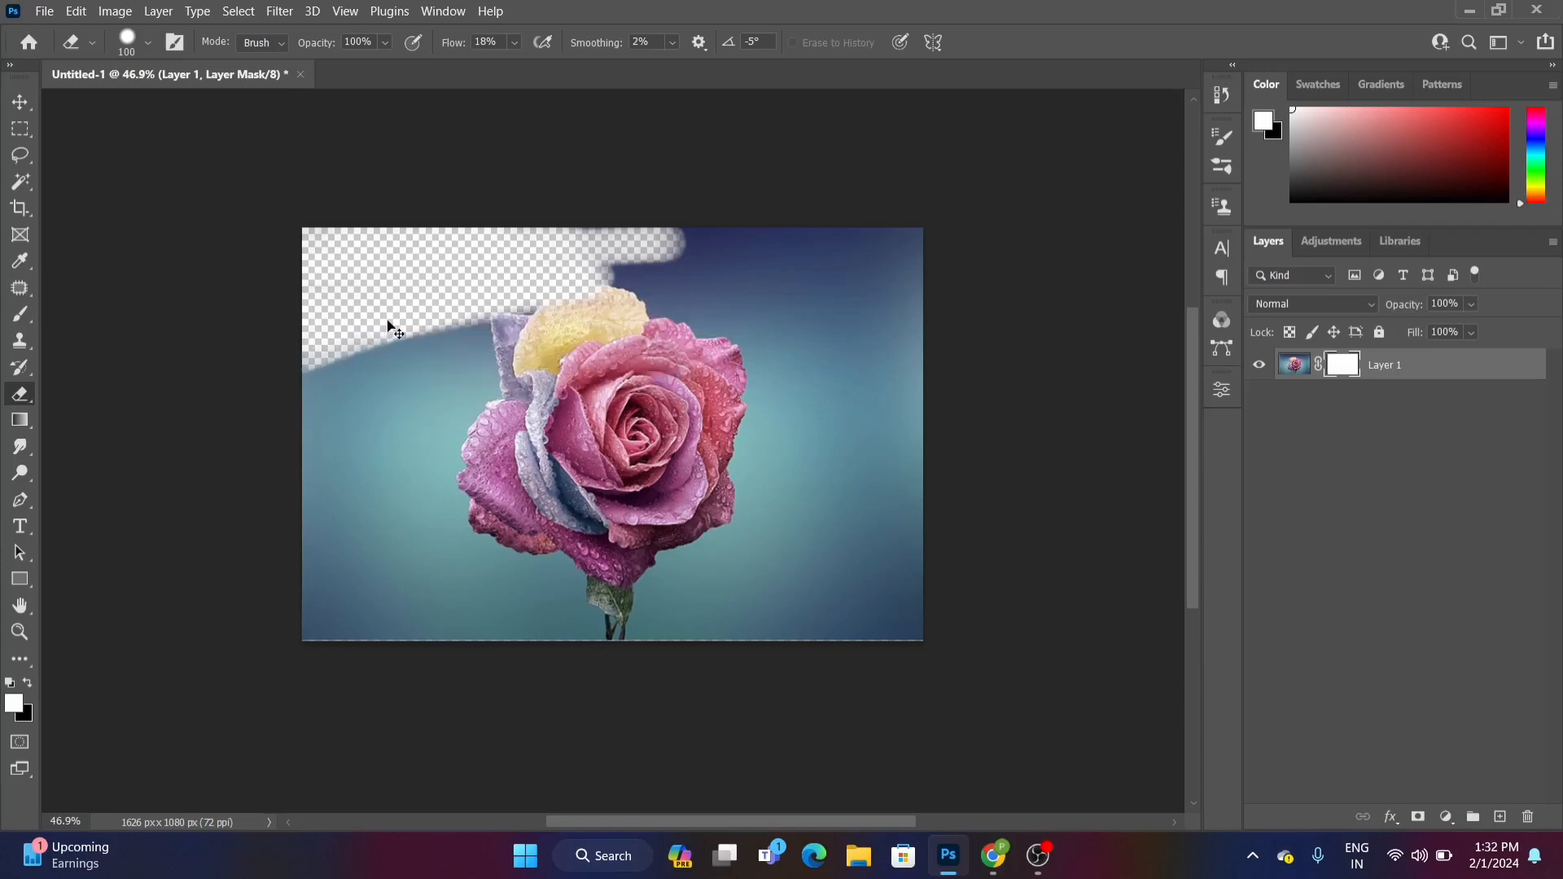
key("ctrl+z")
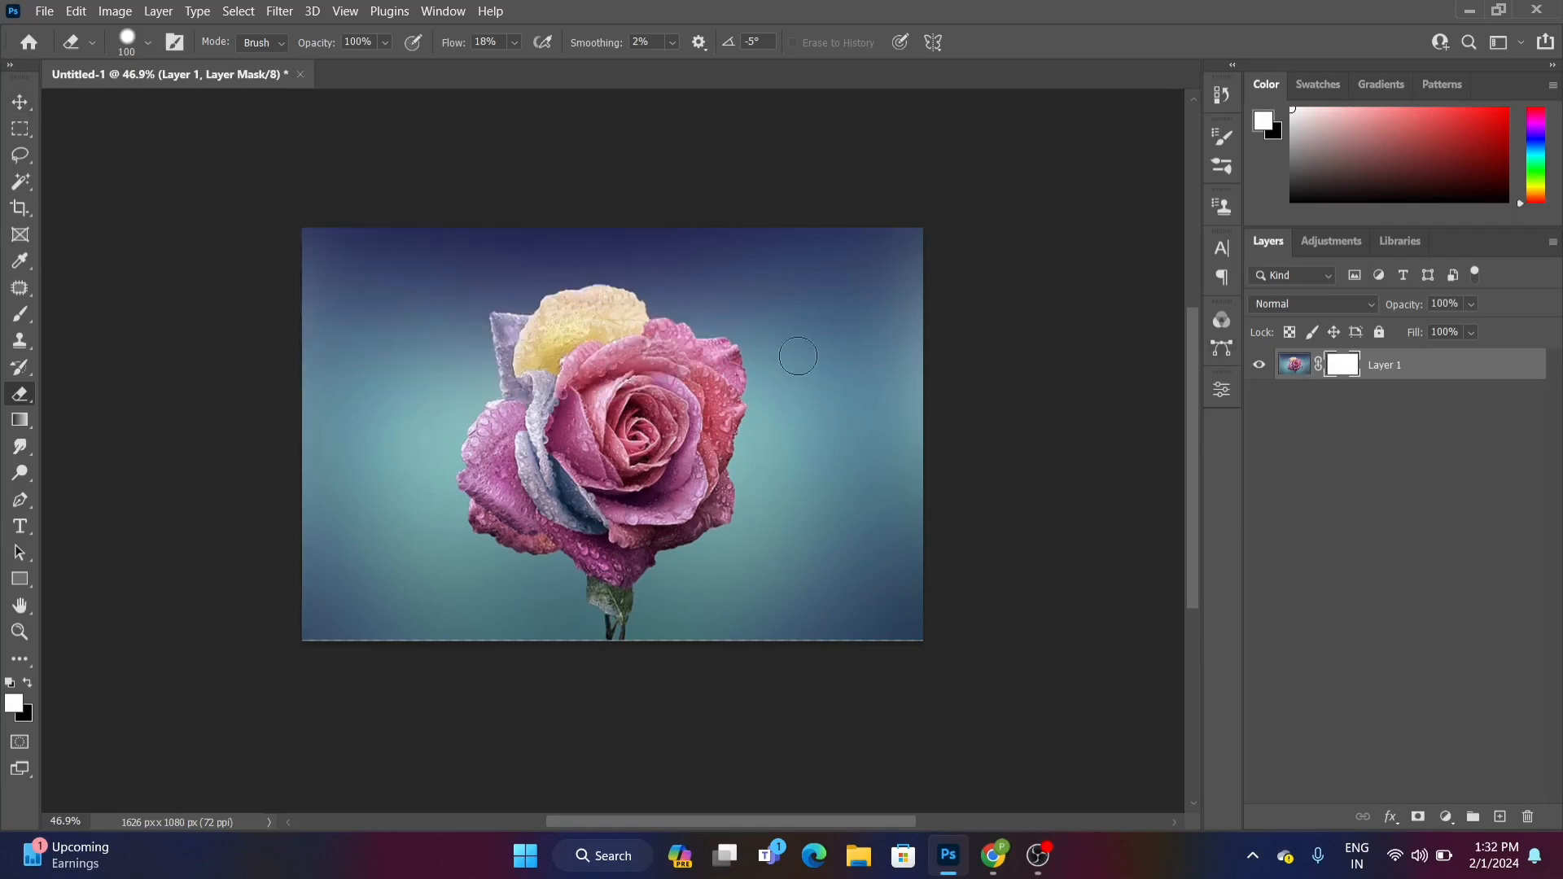
Unlink the mask from the Layer 1 picture, shift it slightly with the Move tool, and undo both changes
left_click(19, 102)
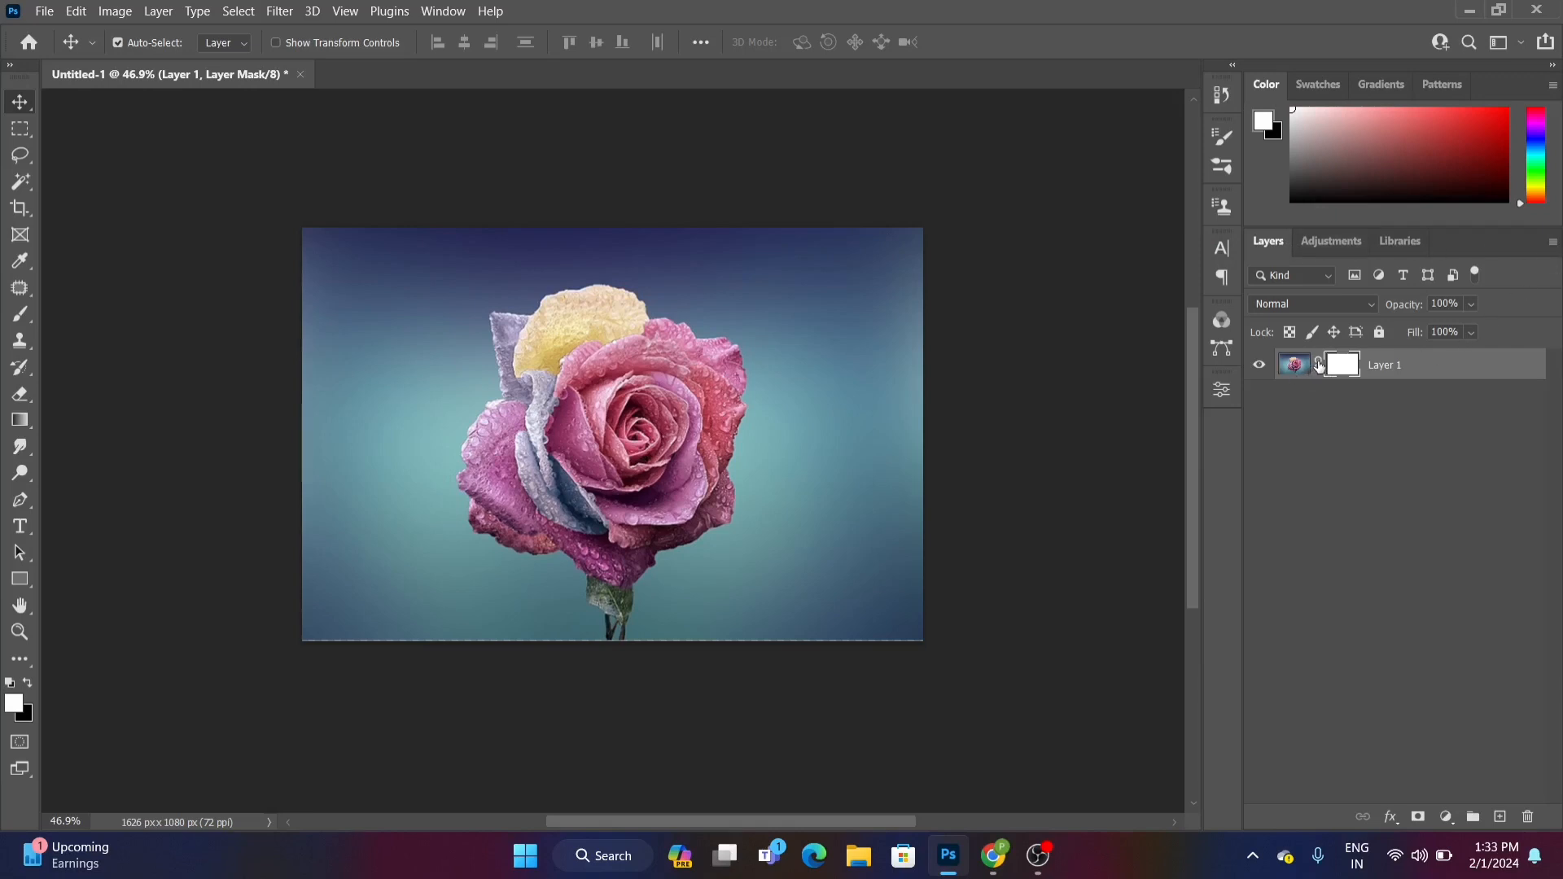
mouse_move(1318, 366)
left_mouse_down()
mouse_move(1315, 395)
mouse_move(1326, 371)
left_mouse_up()
left_click(1319, 366)
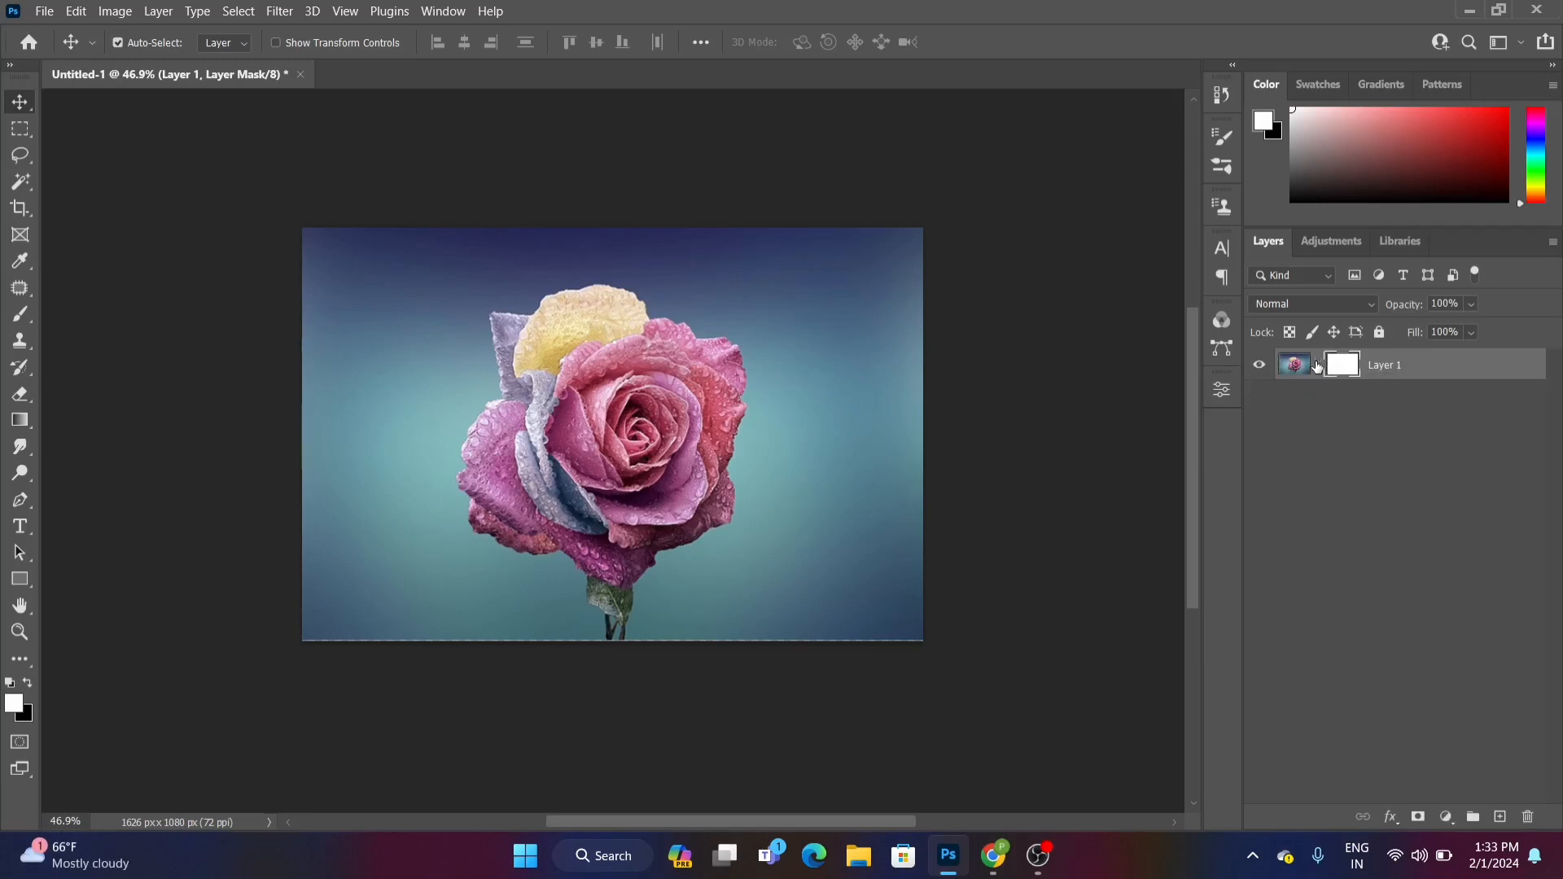
mouse_move(604, 387)
left_mouse_down()
mouse_move(591, 373)
mouse_move(649, 340)
mouse_move(626, 391)
left_mouse_up()
key("ctrl+z")
key("ctrl+z")
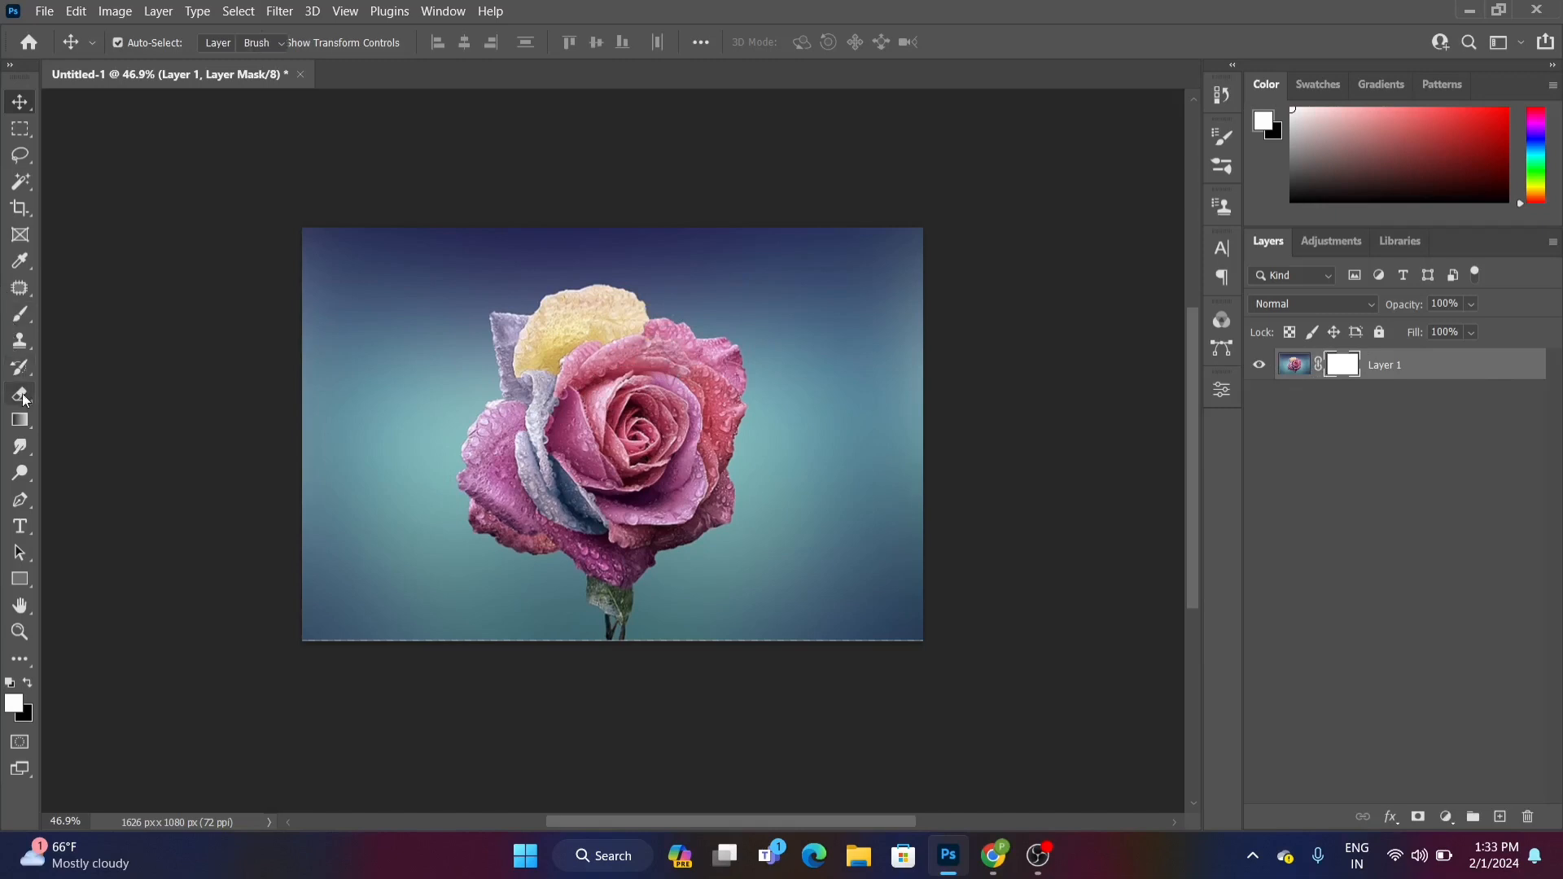
Erase a horizontal band over the rose's upper petals on the Layer 1 mask, and move the unlinked mask down and to the right
left_click(21, 394)
mouse_move(302, 376)
left_mouse_down()
mouse_move(458, 313)
mouse_move(483, 334)
mouse_move(357, 306)
mouse_move(768, 370)
mouse_move(555, 320)
left_mouse_up()
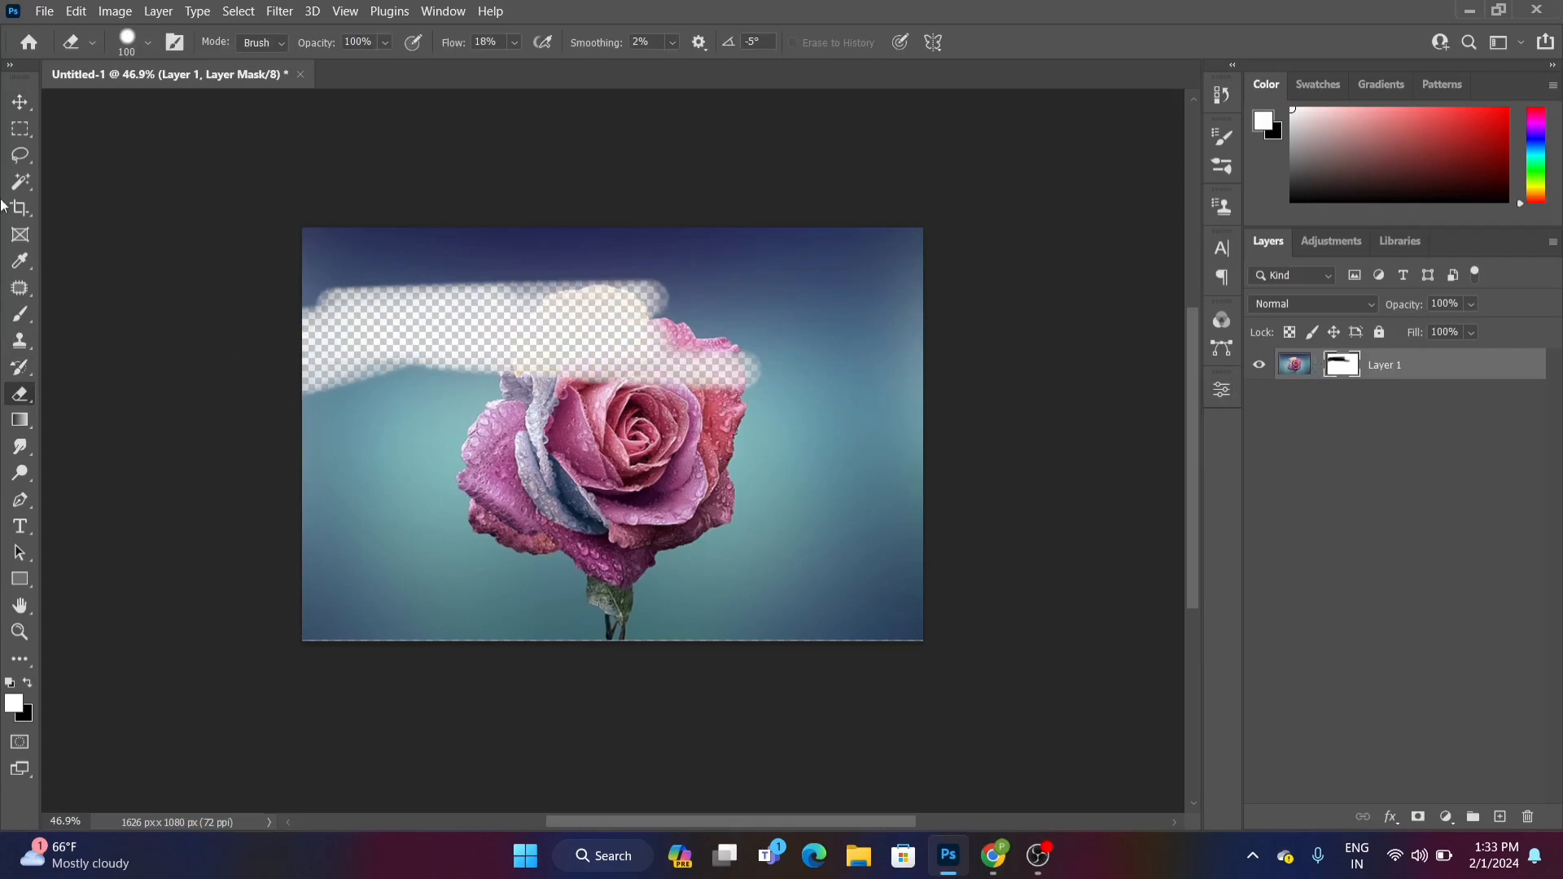
left_click(21, 102)
left_click_drag(547, 450, 623, 509)
Undo the mask's move, its unlinking and the eraser band, and deselect Layer 1
left_click(1293, 366)
key("ctrl+z")
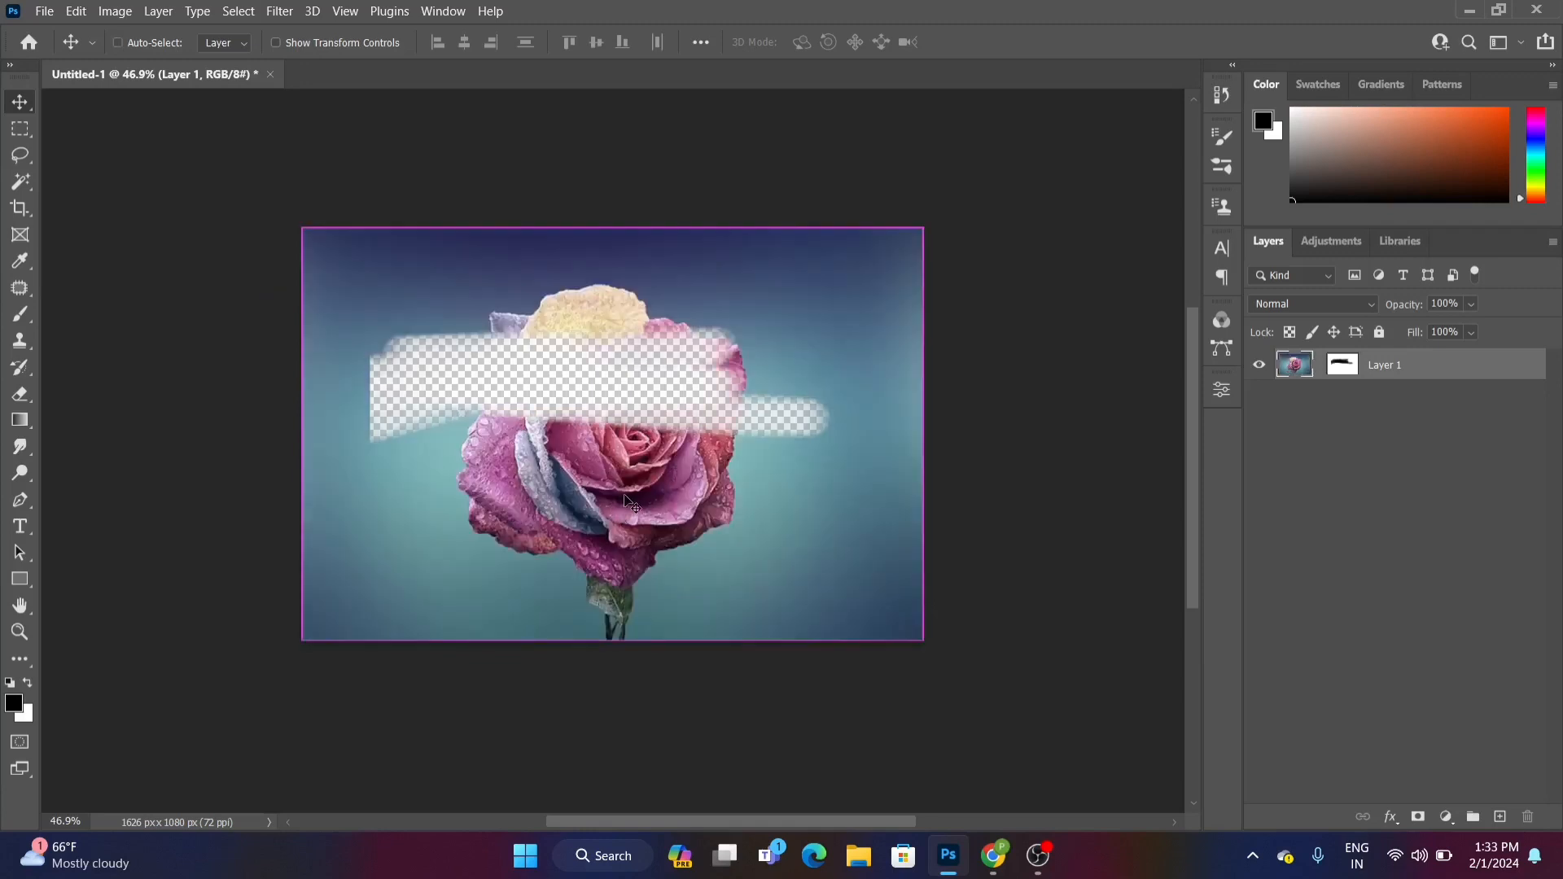
key("ctrl+z")
key("ctrl+z")
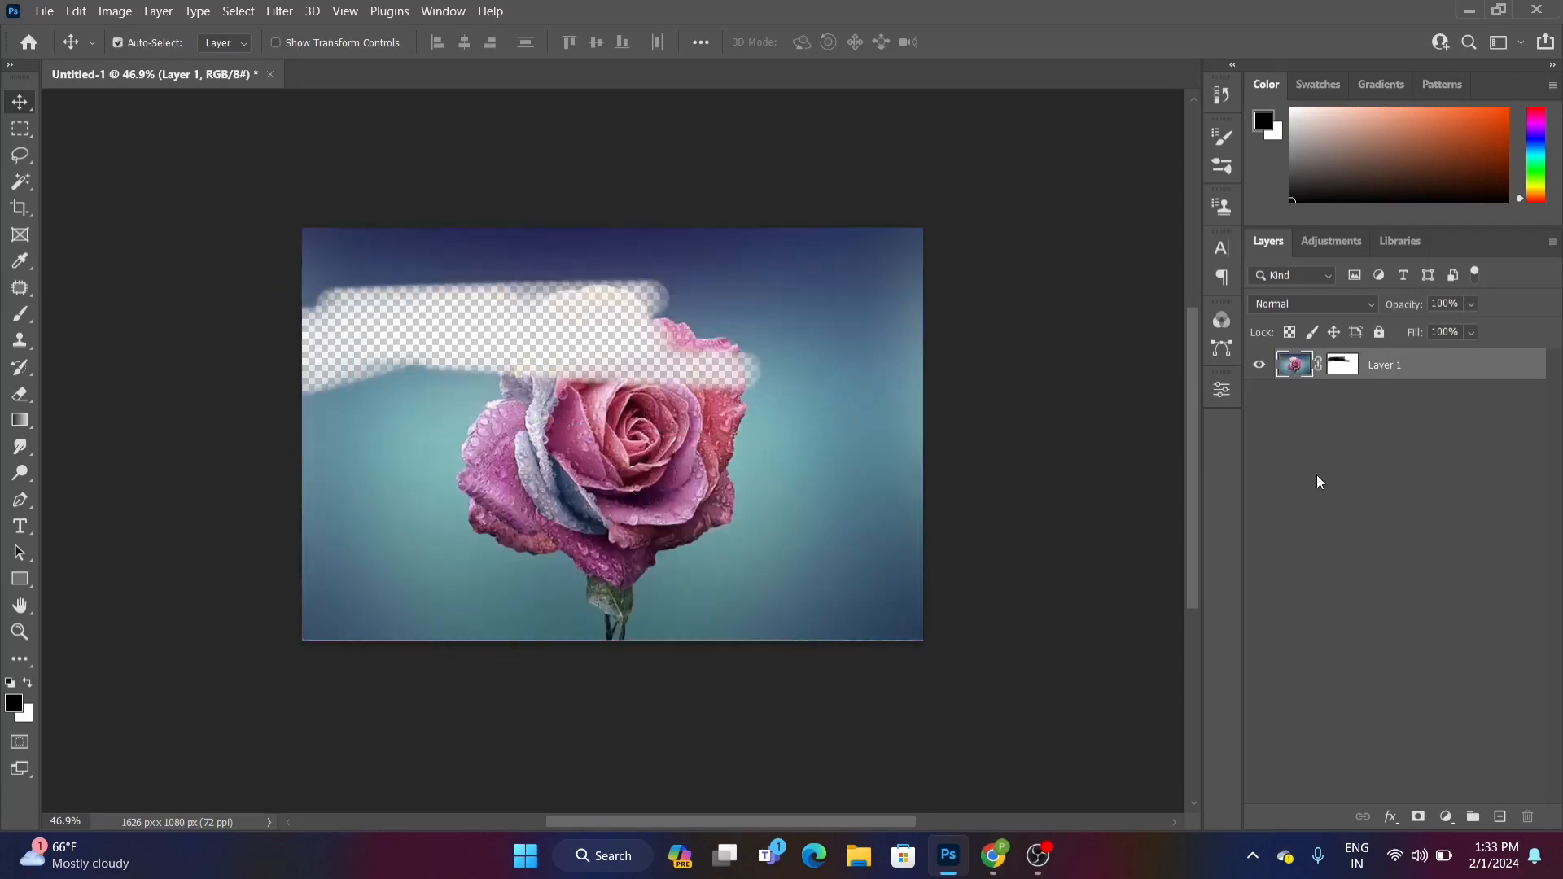
left_click(1317, 482)
key("ctrl+z")
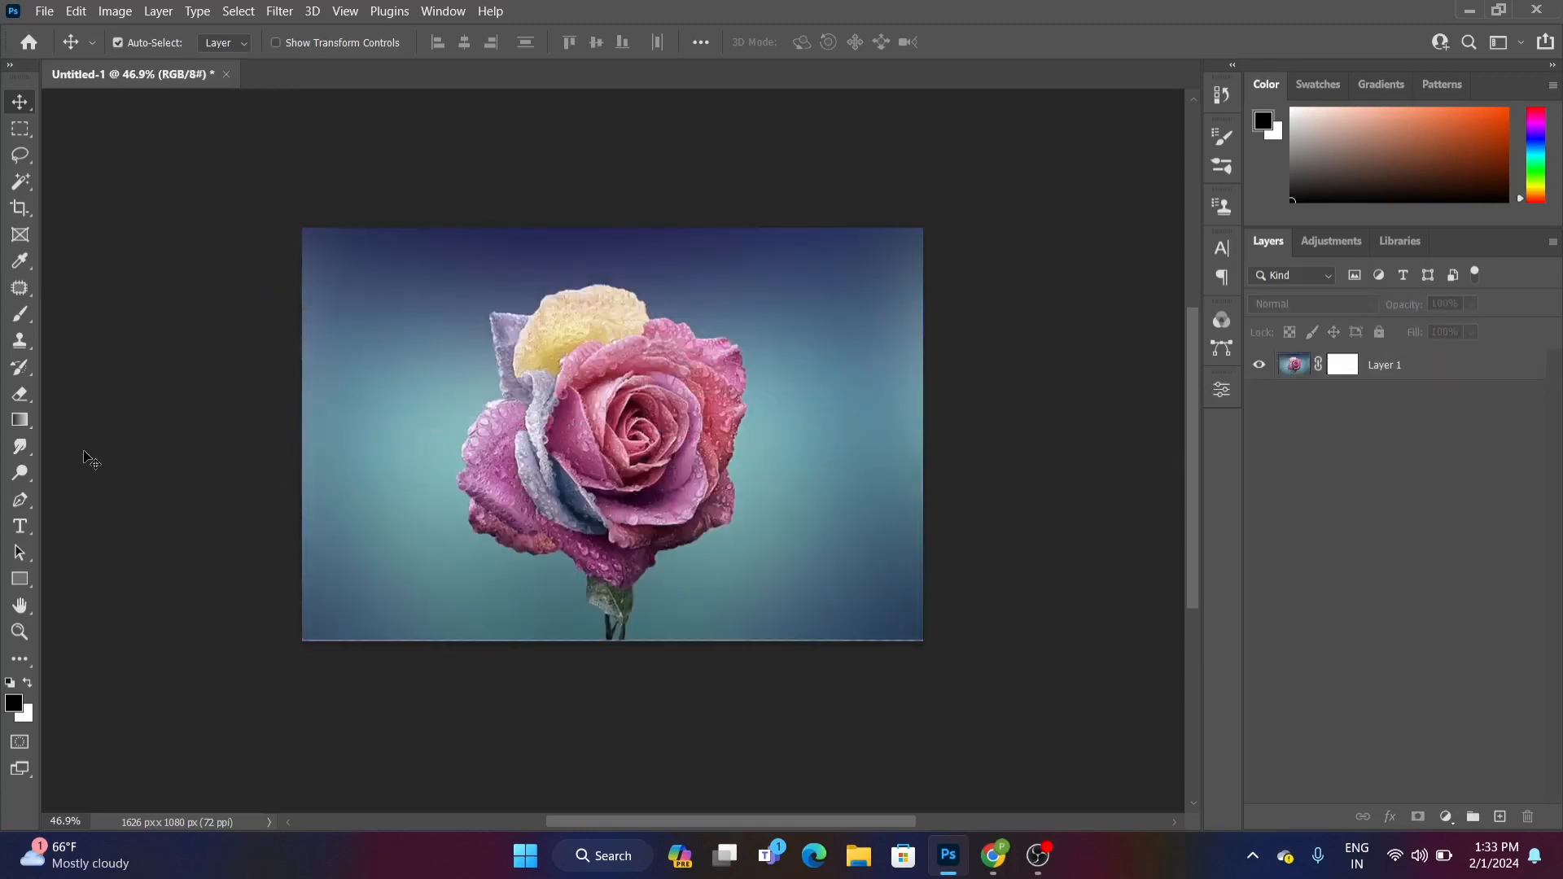